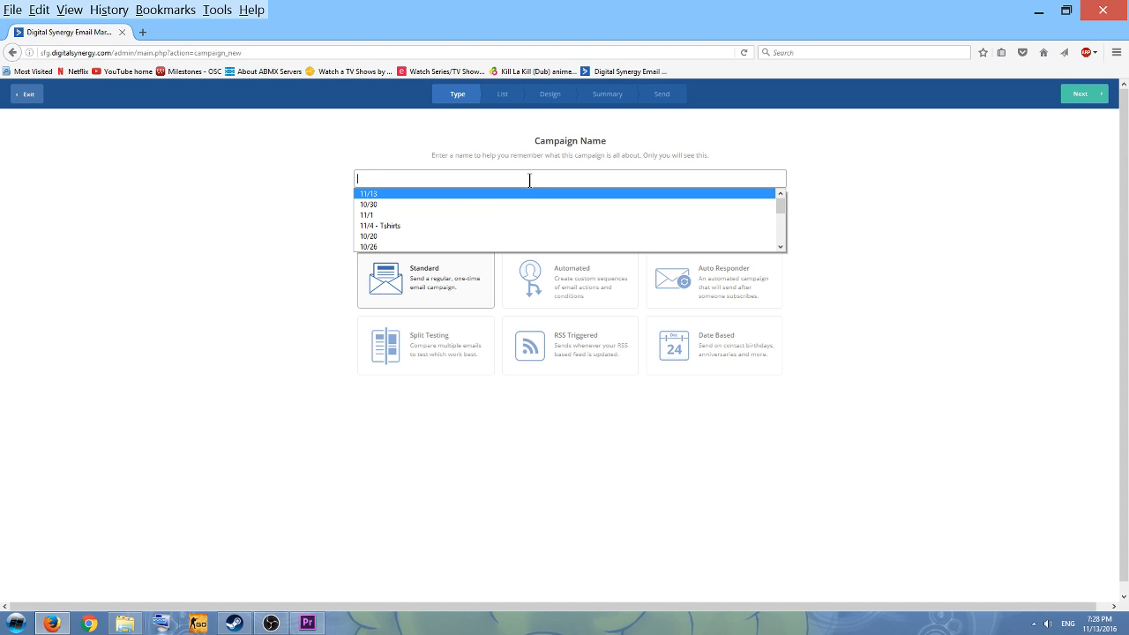
Name the campaign 11/13 and proceed with the Standard campaign type.
type("11")
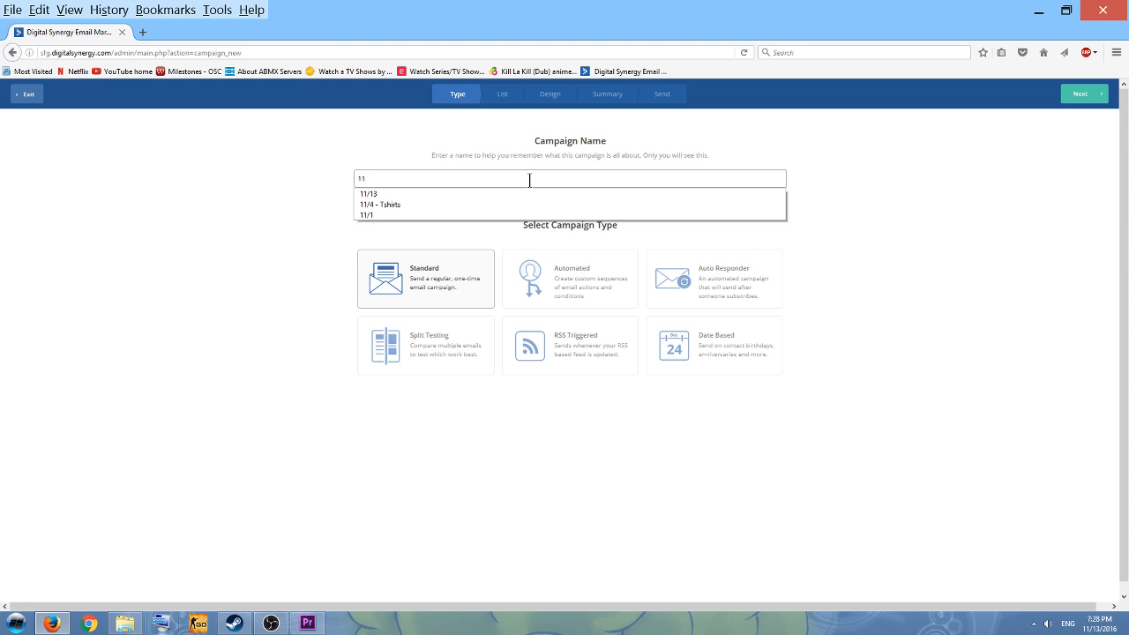
type("/13")
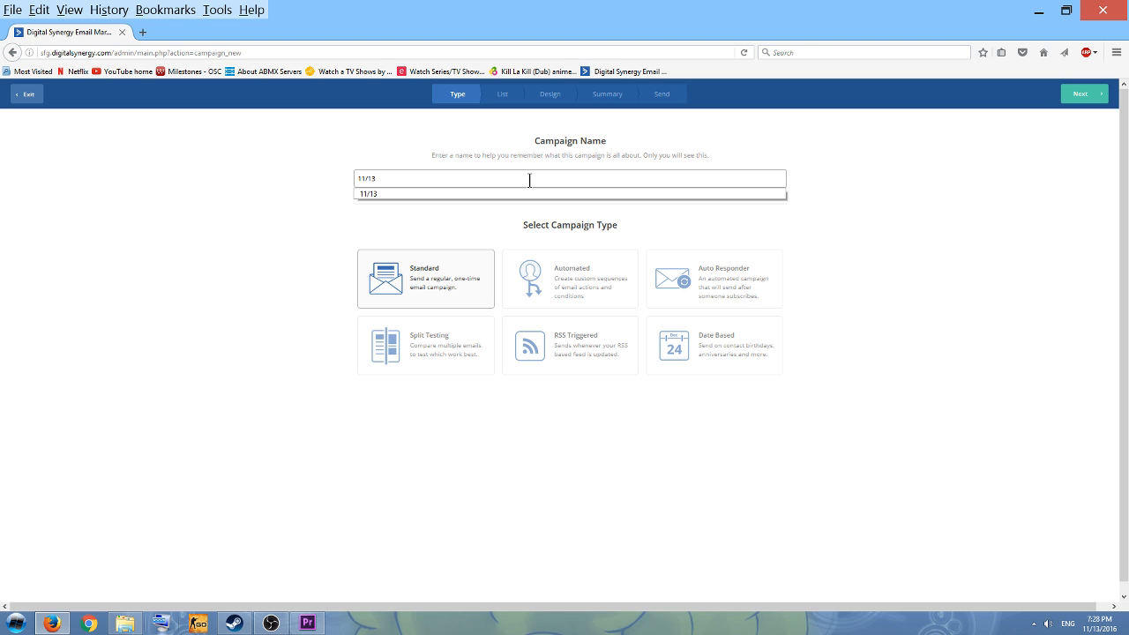
key("Return")
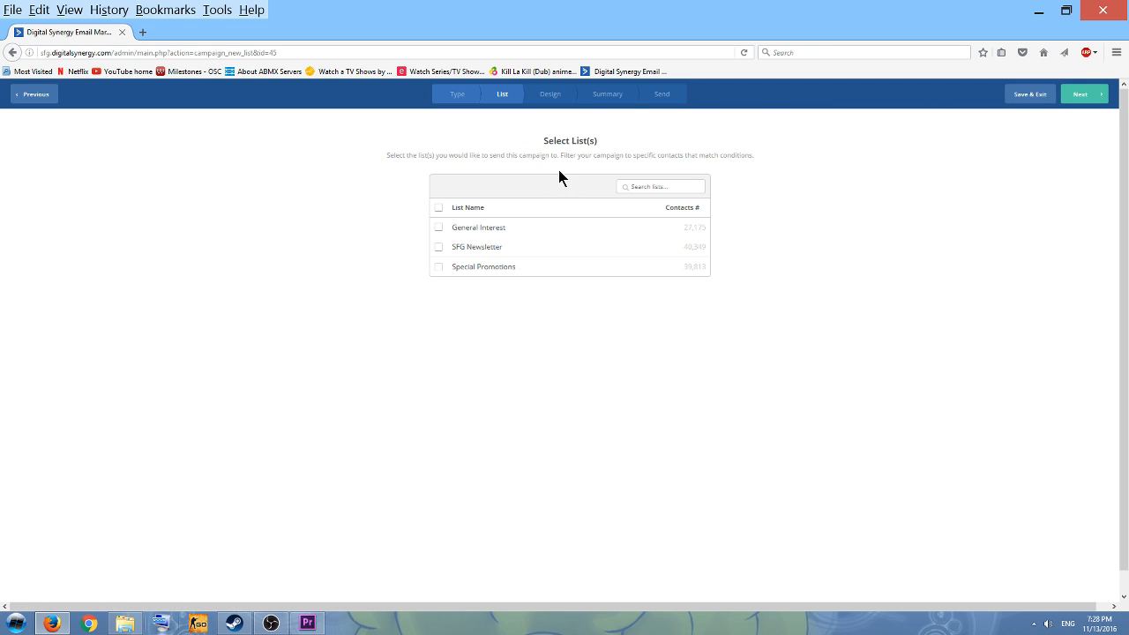
Choose the Special Promotions list without a segment as the campaign's recipients and proceed to the design stage.
left_click(438, 268)
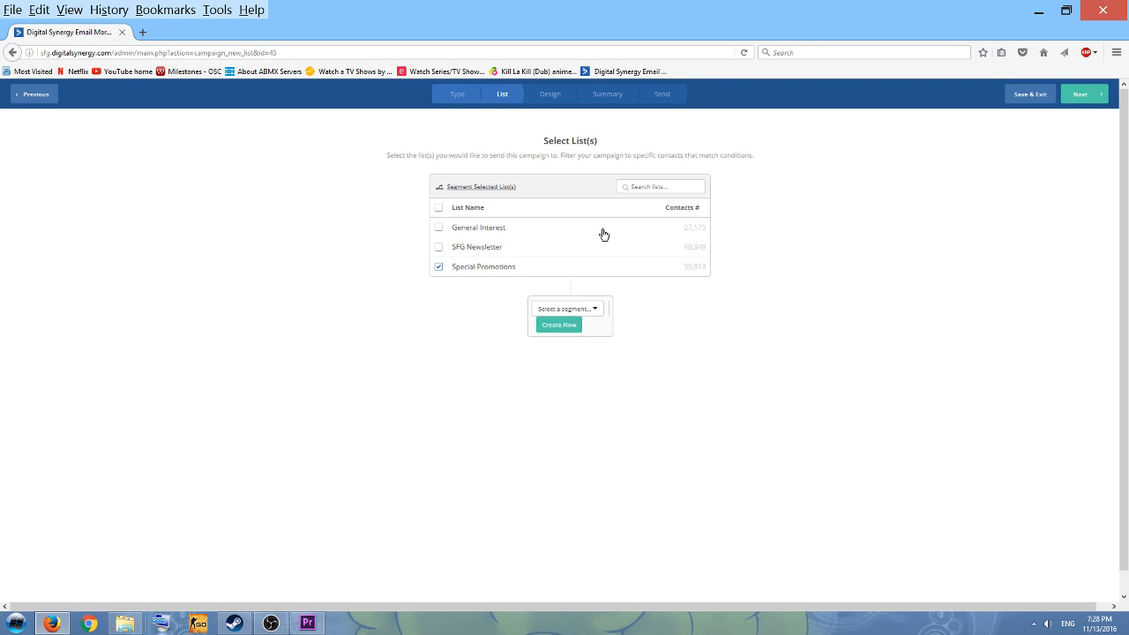
left_click(598, 309)
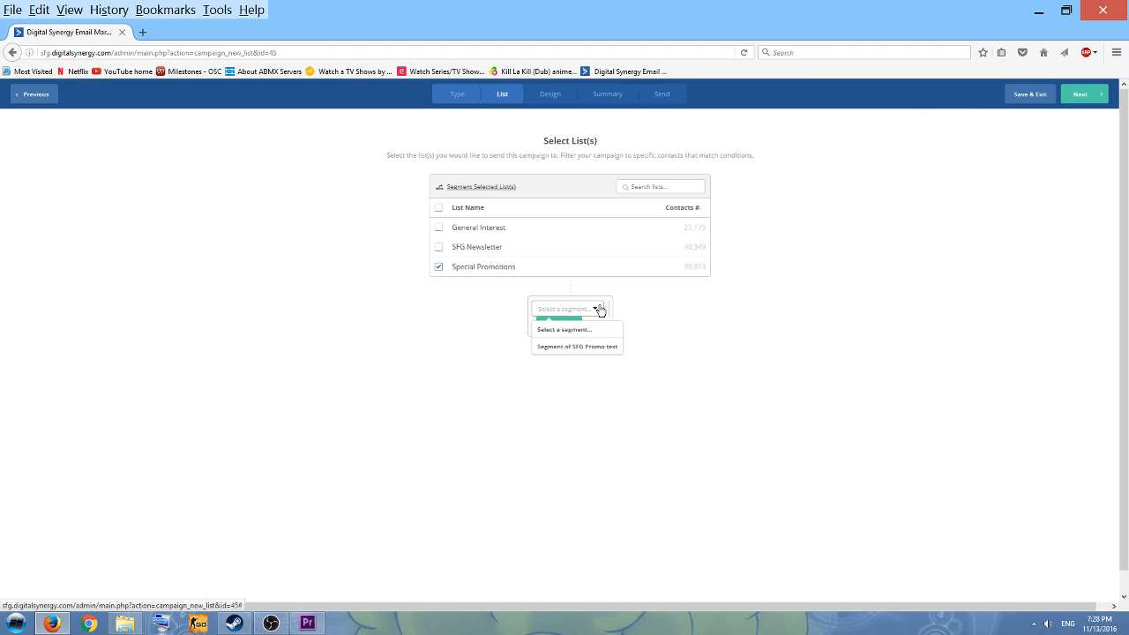
left_click(598, 308)
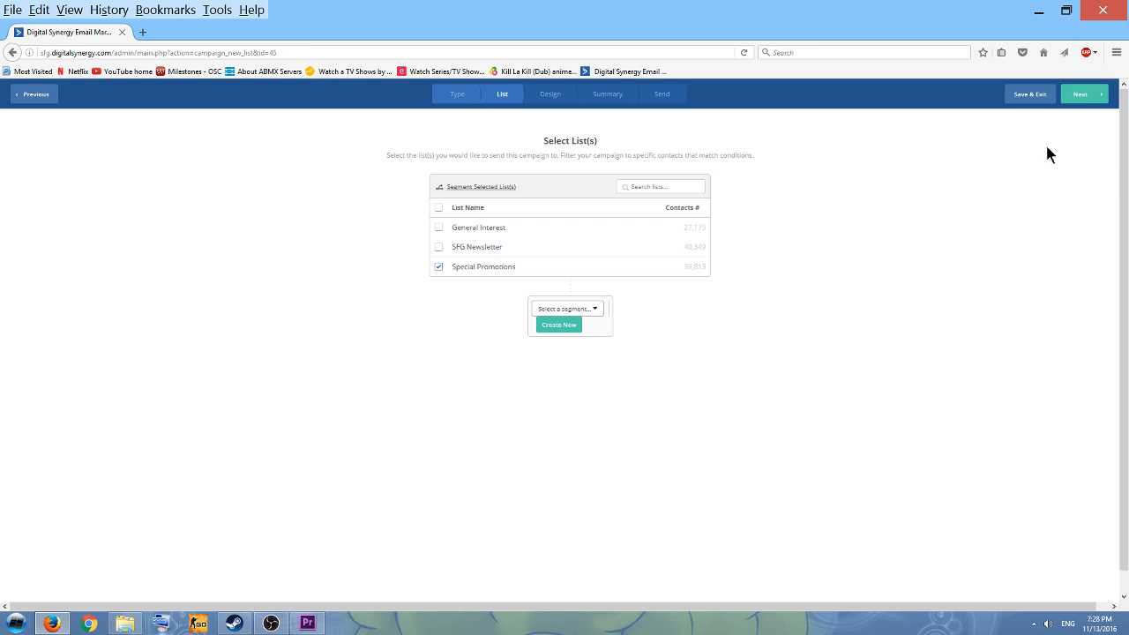
left_click(1085, 94)
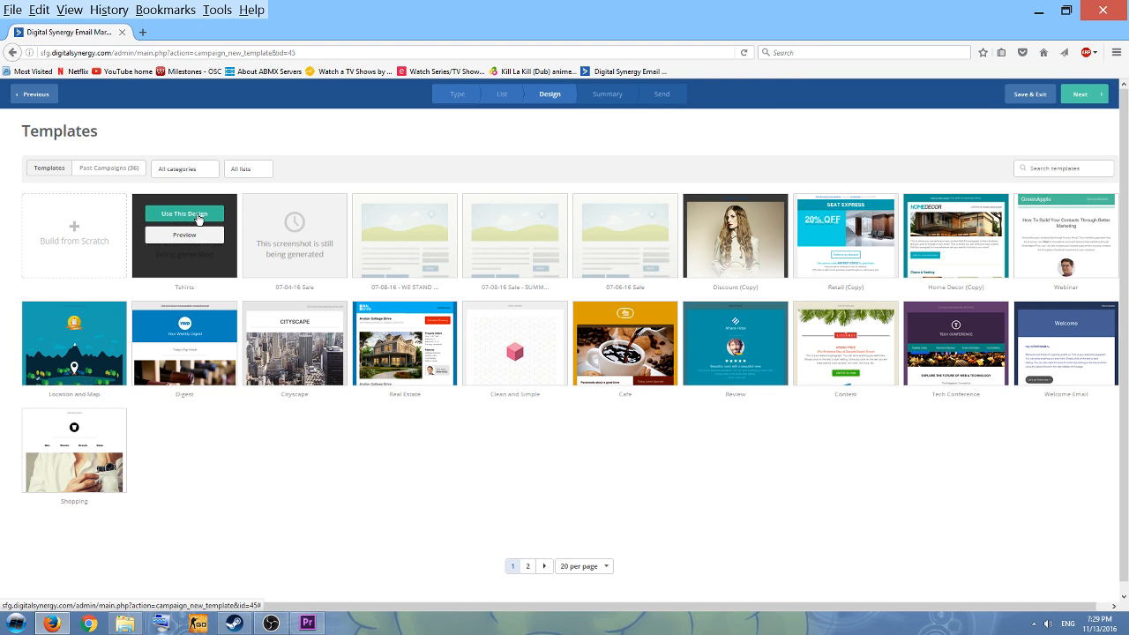
Preview the Tshirts template through its product sections, and close the preview.
left_click(187, 234)
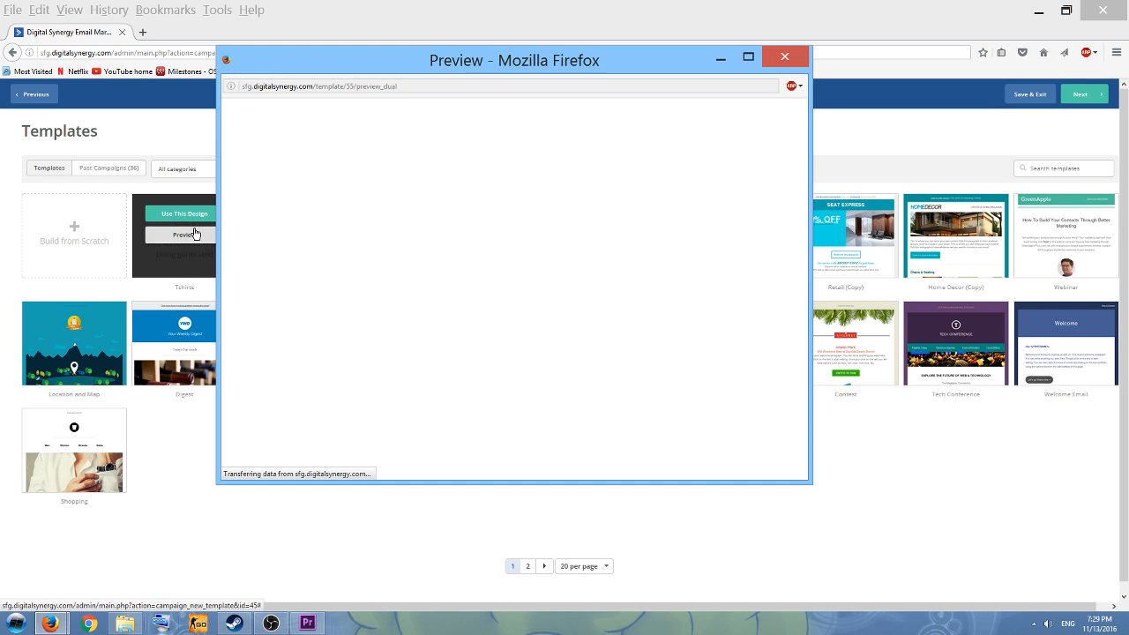
scroll(529, 266, "down", 10)
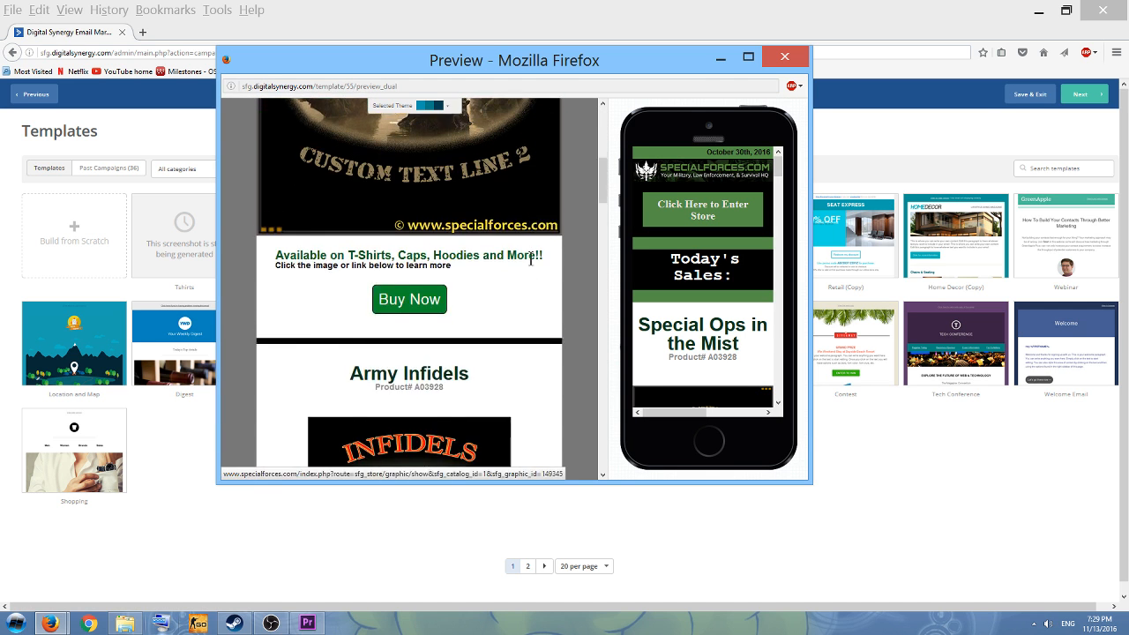
scroll(530, 265, "down", 5)
left_click(784, 58)
Use the Tshirts design for the campaign, with a previously entered email subject beginning with "E".
mouse_move(184, 250)
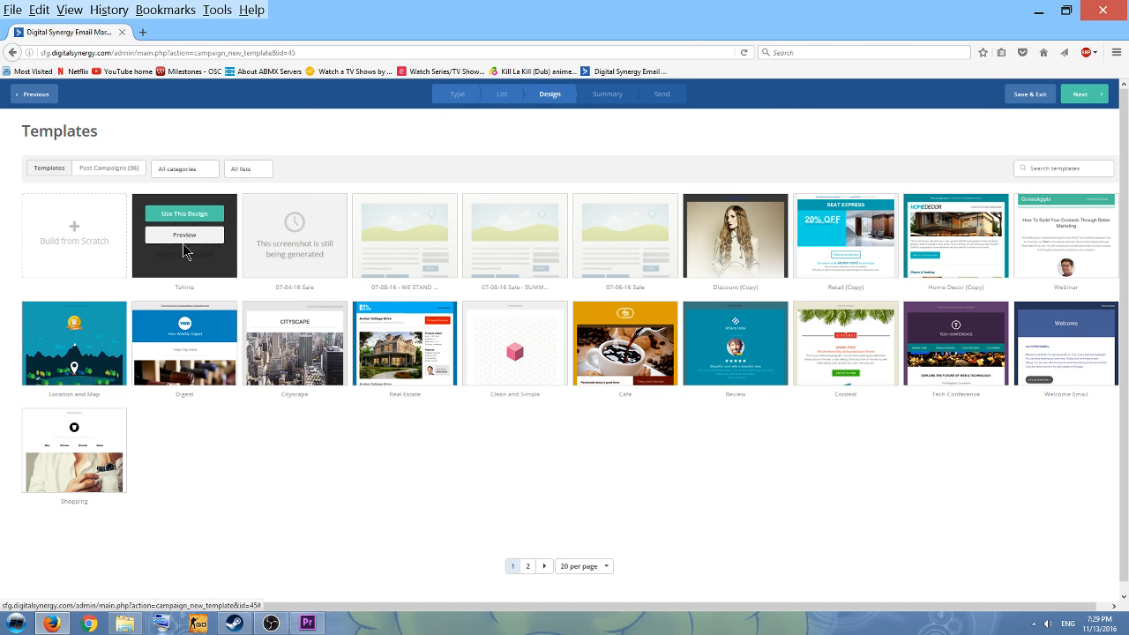
left_click(187, 215)
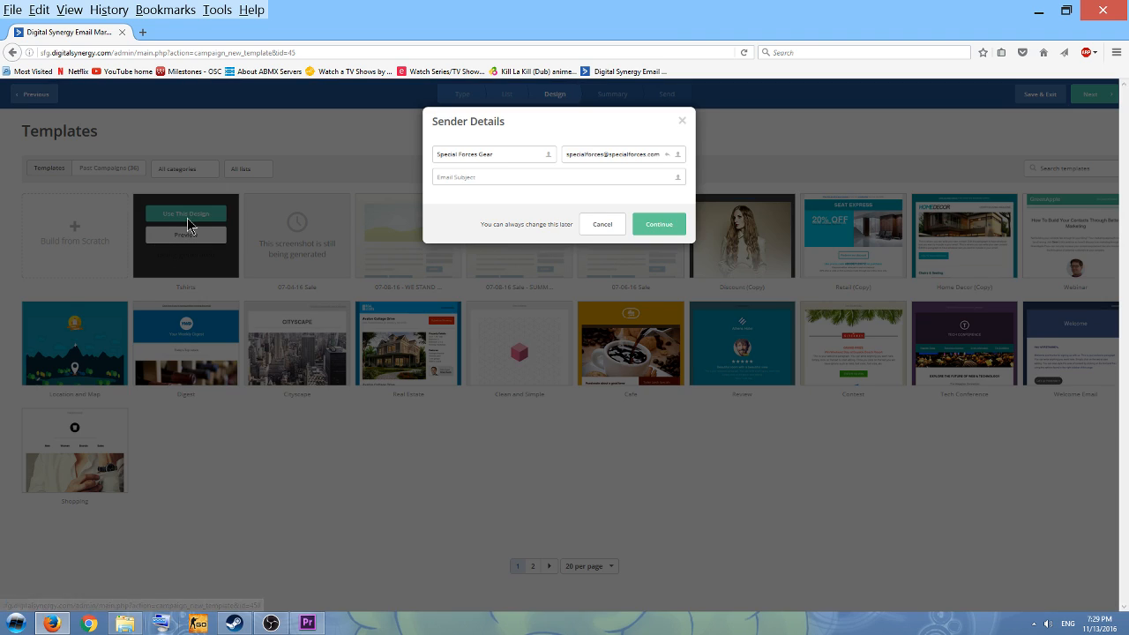
left_click(548, 177)
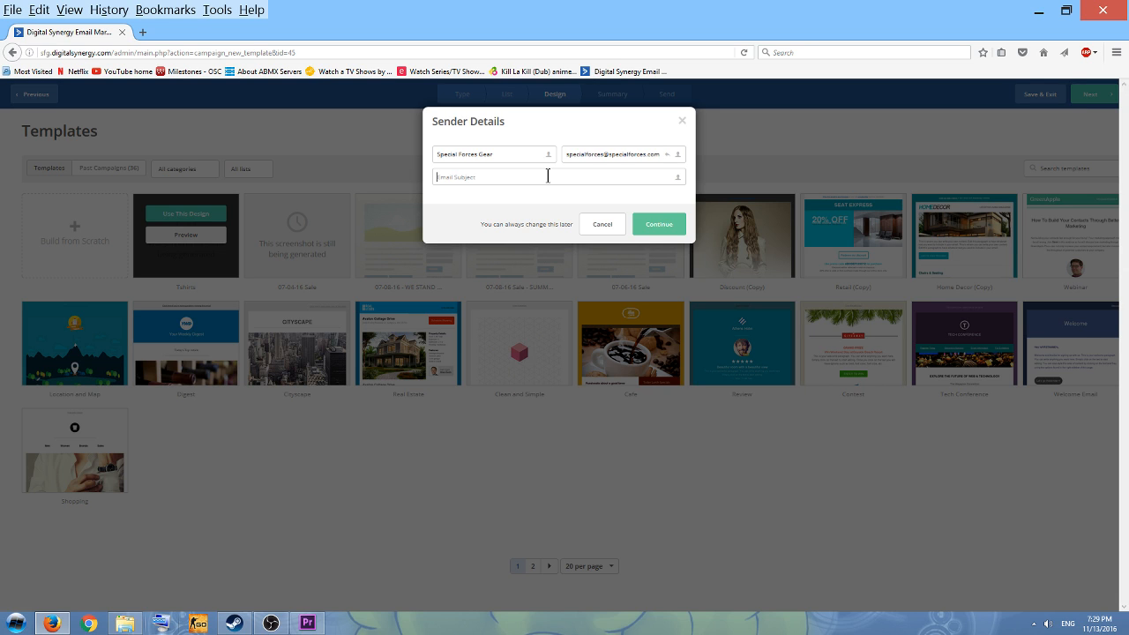
left_click(547, 176)
type("E")
key("Down")
key("Return")
left_click(646, 230)
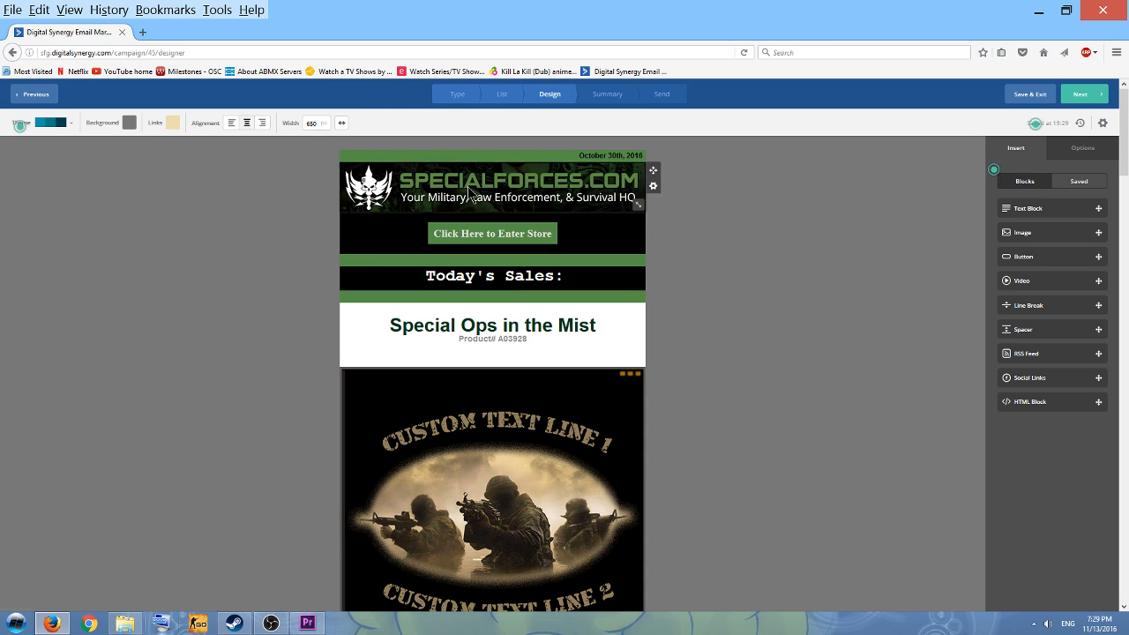
Look over the email layout from the header to the product sections, along with the template's width setting.
scroll(441, 383, "down", 8)
scroll(493, 388, "up", 8)
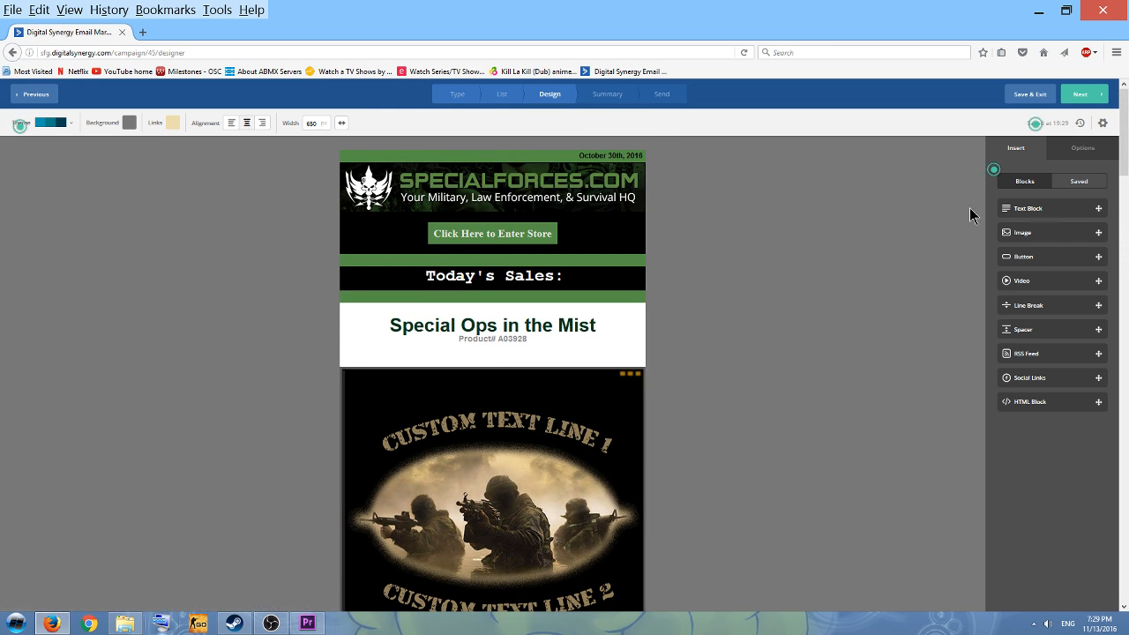
scroll(454, 433, "down", 3)
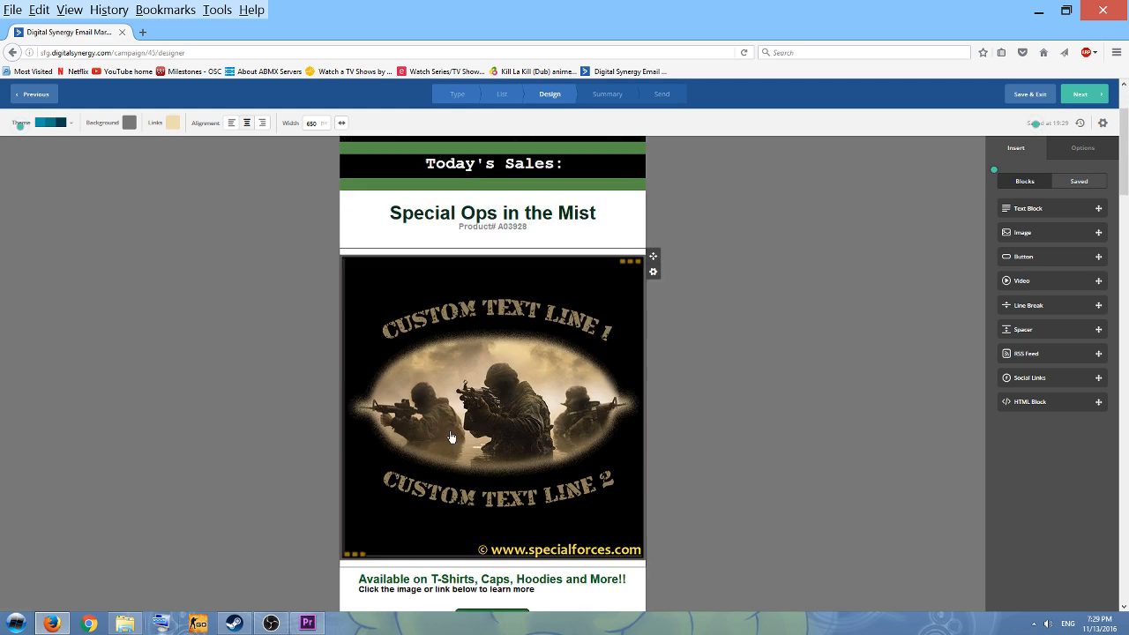
scroll(456, 444, "up", 3)
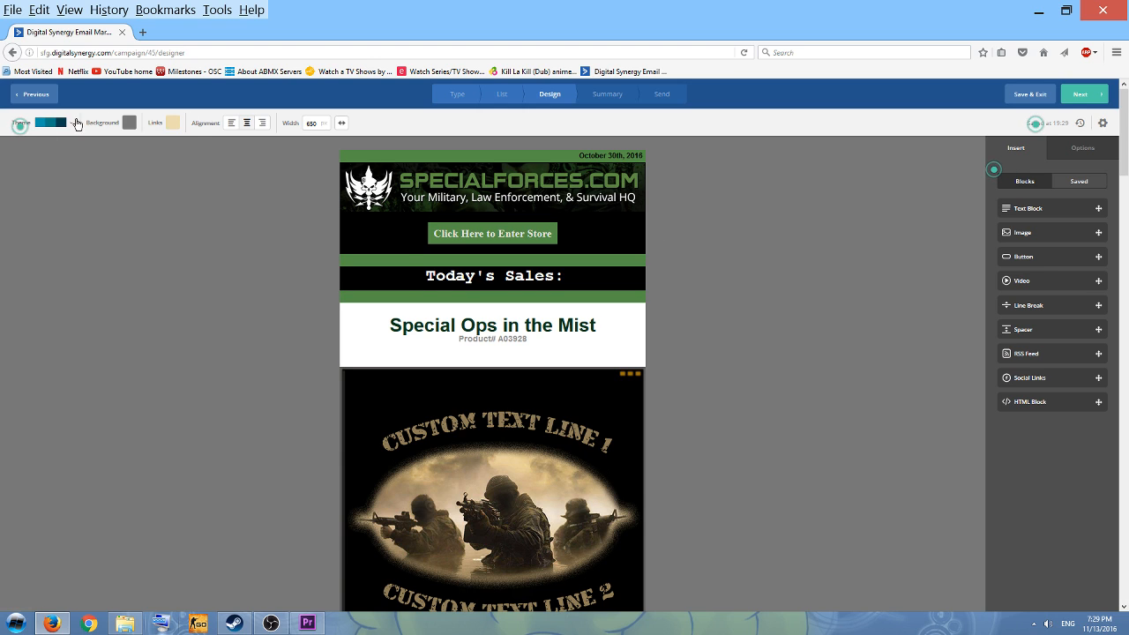
left_click(317, 124)
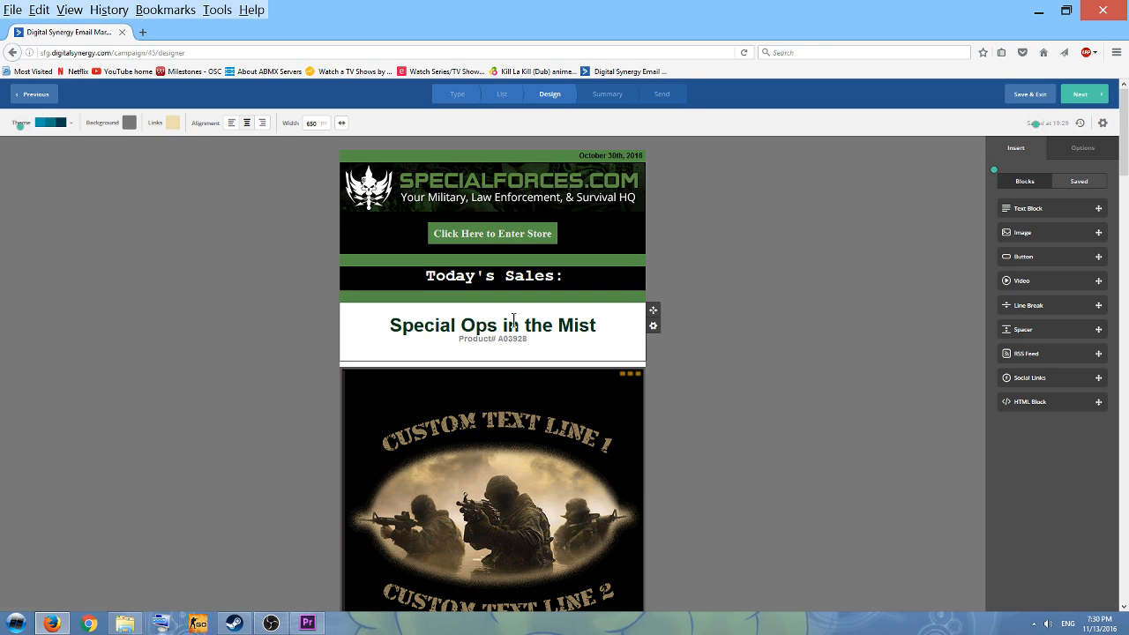
scroll(520, 437, "down", 2)
scroll(517, 430, "up", 2)
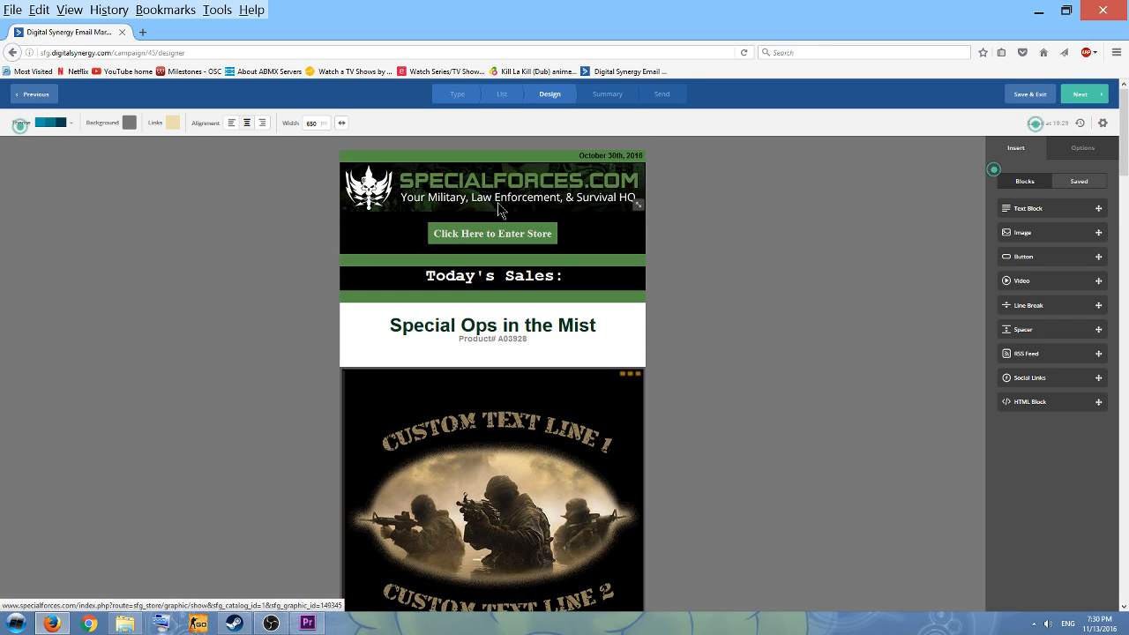
Change the date in the email header to November 14th, 2016.
left_click(515, 158)
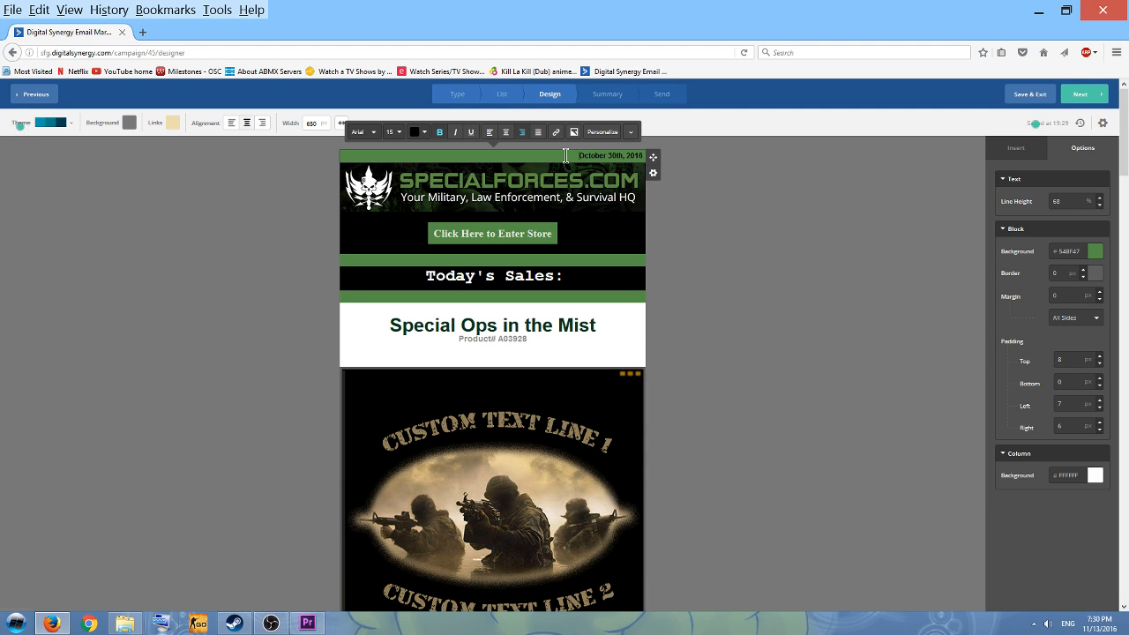
left_click_drag(617, 156, 578, 156)
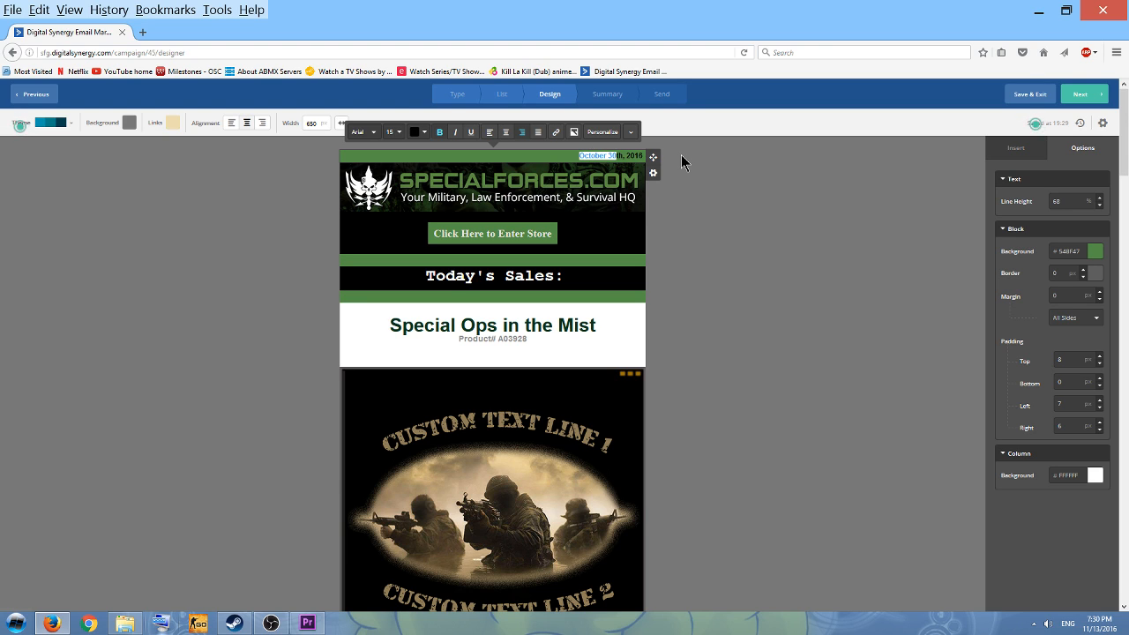
type("No")
type("vember 1")
type("14")
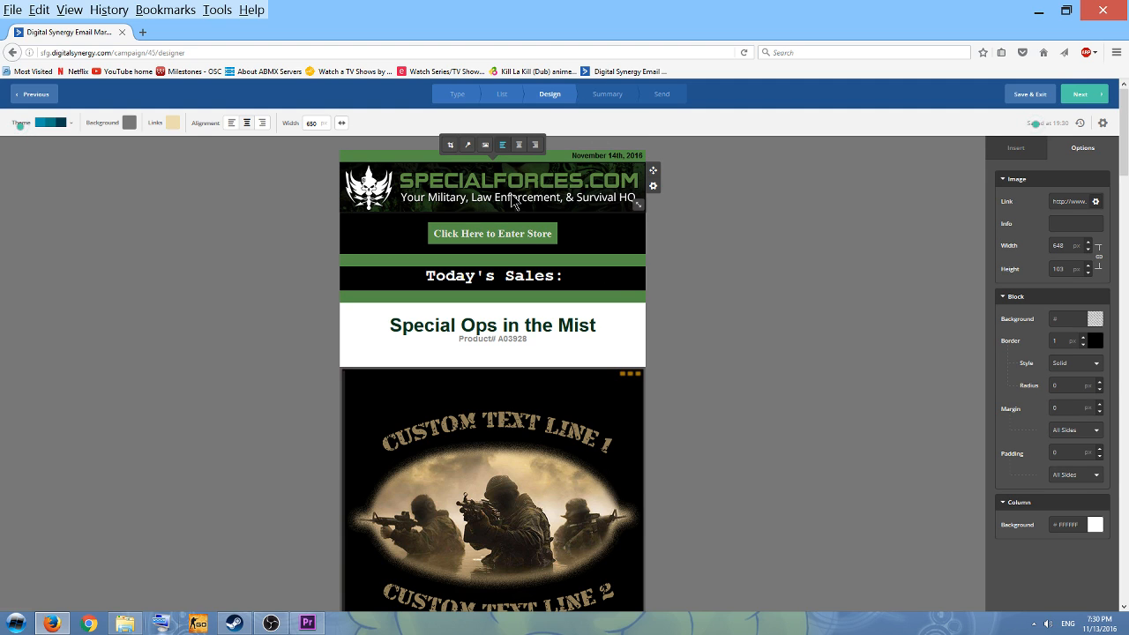
Examine the store button's link, the "Today's Sales:" heading and the "Special Ops in the Mist" product section.
left_click(506, 231)
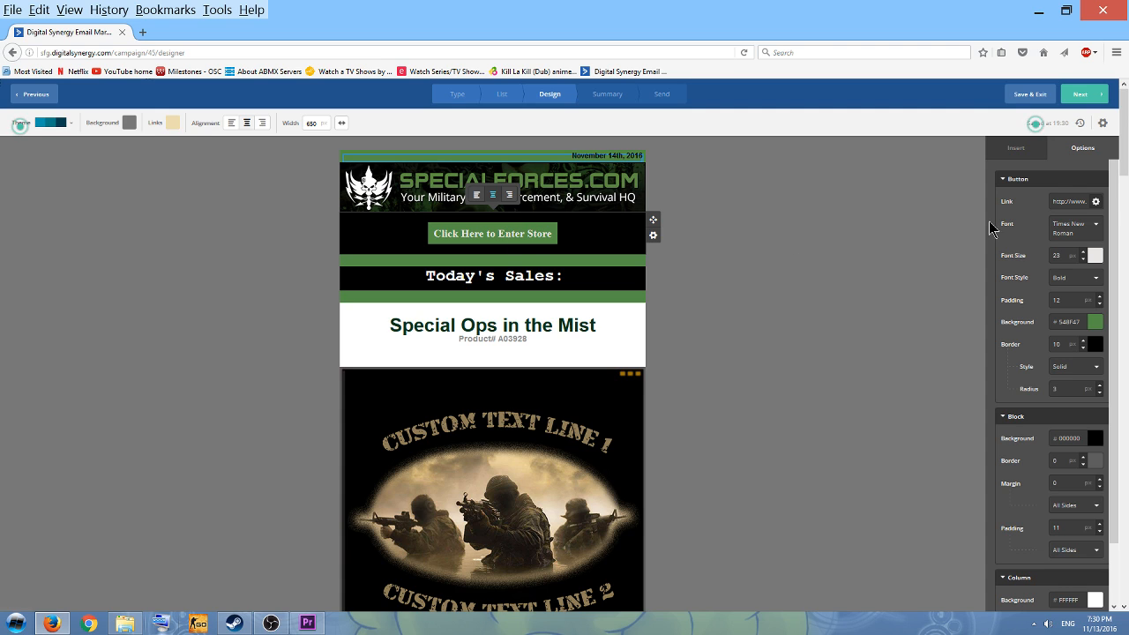
triple_click(1069, 201)
left_click(557, 231)
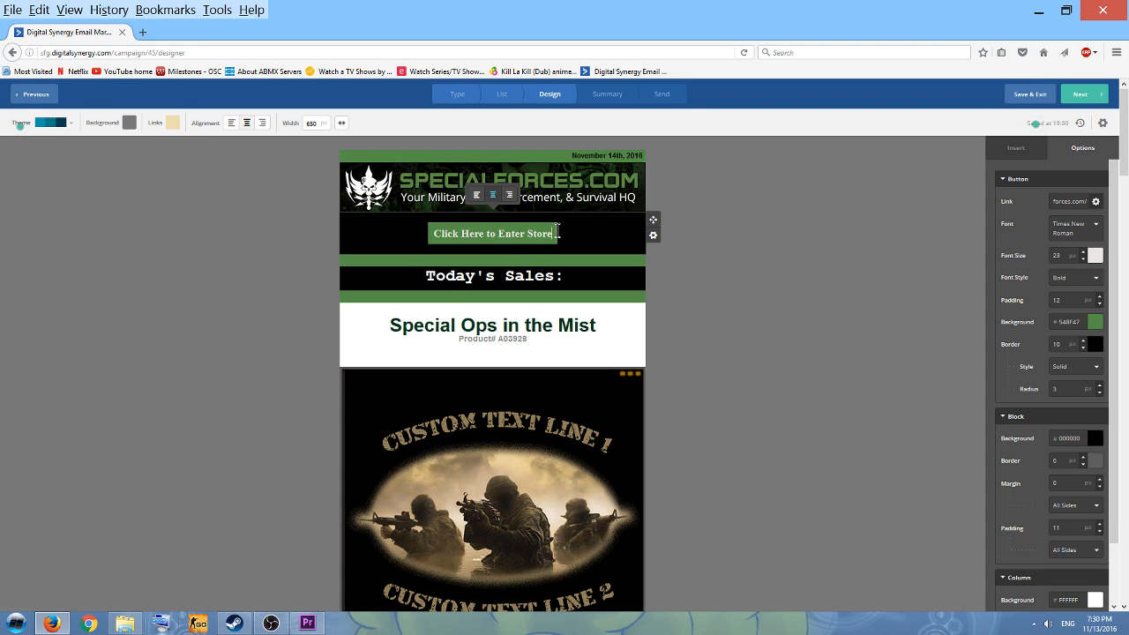
left_click(443, 279)
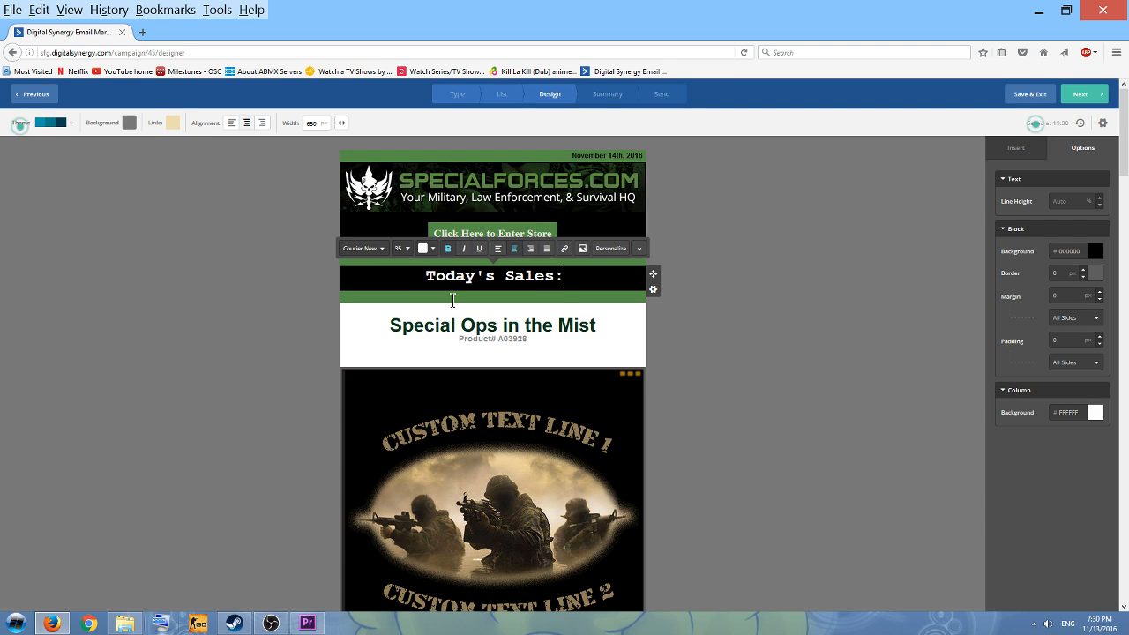
left_click(488, 335)
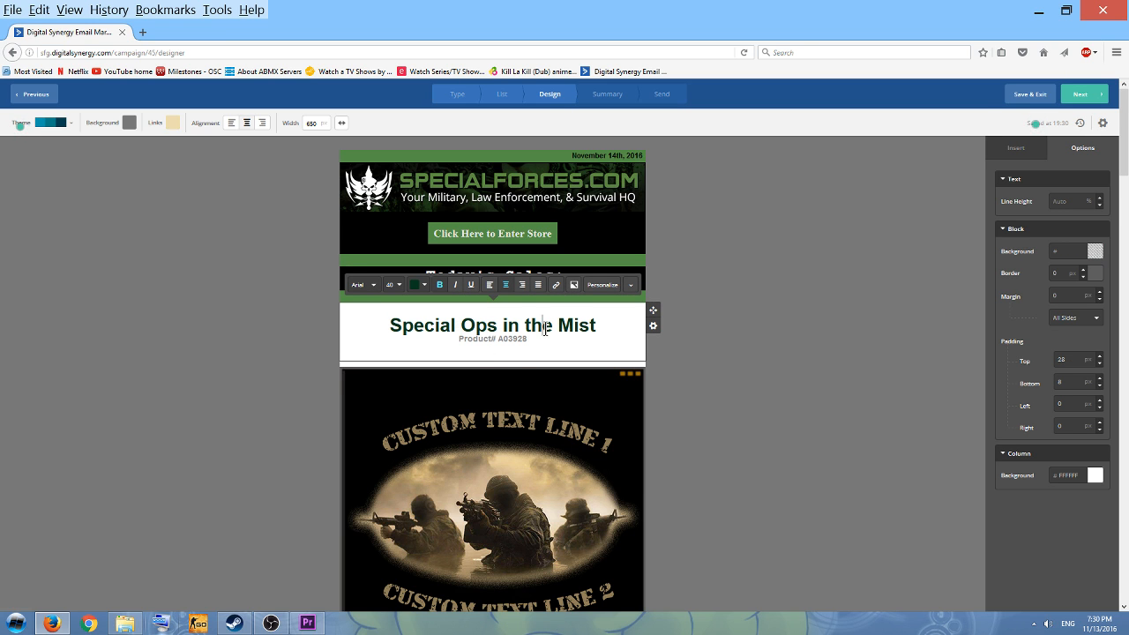
scroll(487, 379, "down", 2)
scroll(488, 379, "up", 2)
scroll(512, 327, "down", 4)
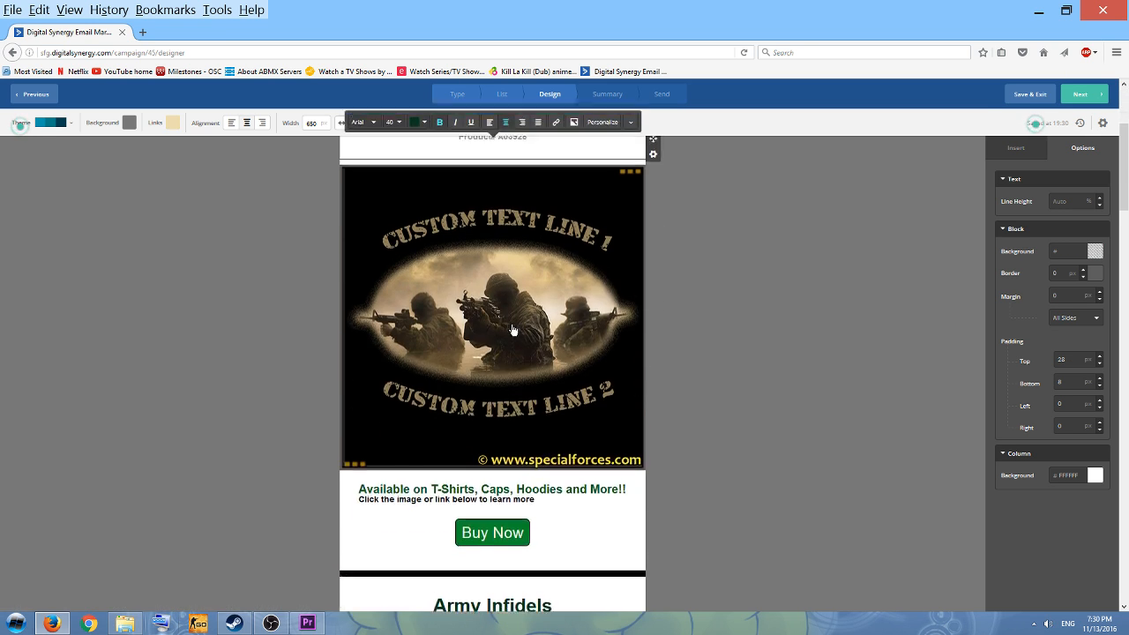
scroll(491, 405, "up", 3)
scroll(491, 406, "down", 4)
scroll(547, 335, "up", 2)
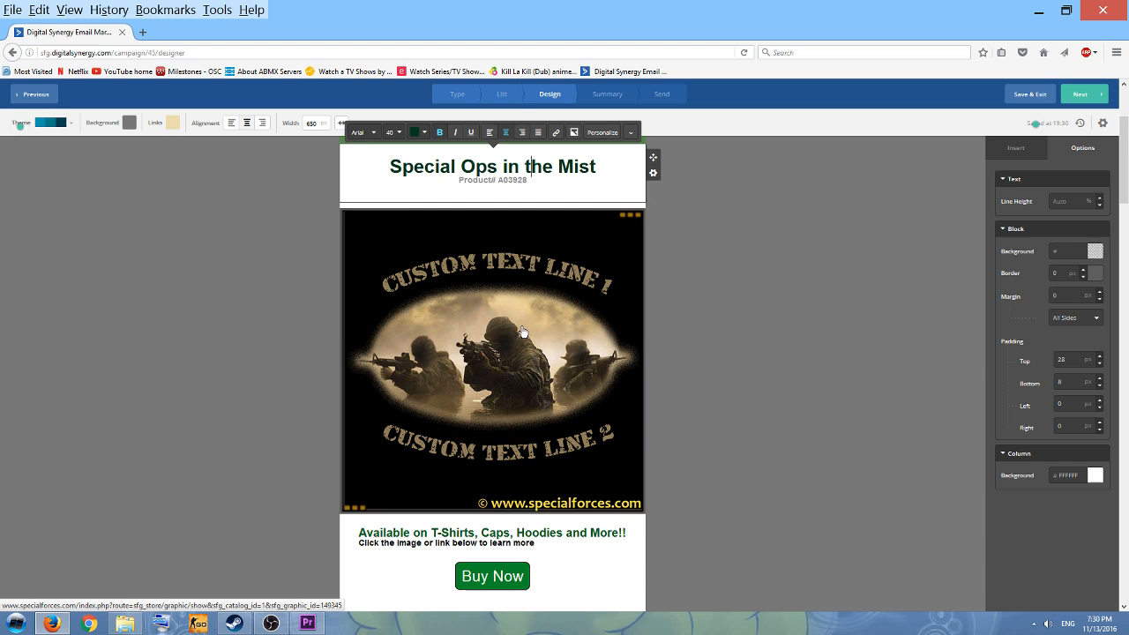
In the Special Ops image block's custom HTML, put the href attribute on its own line and select its link URL.
left_click(565, 212)
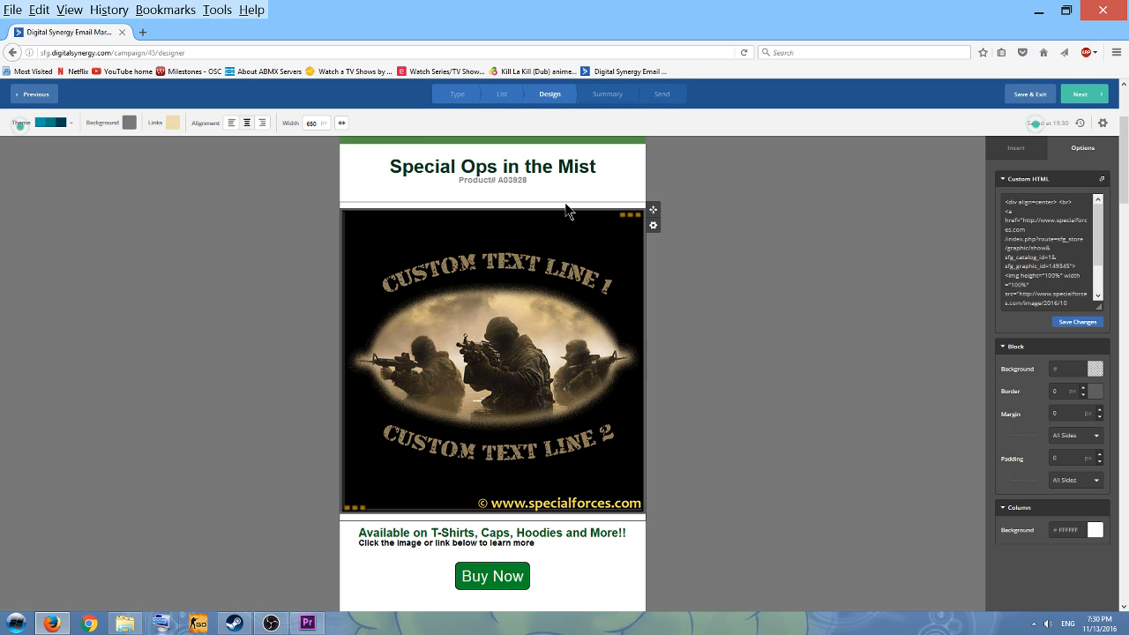
scroll(688, 326, "up", 3)
scroll(700, 371, "down", 3)
scroll(623, 315, "up", 2)
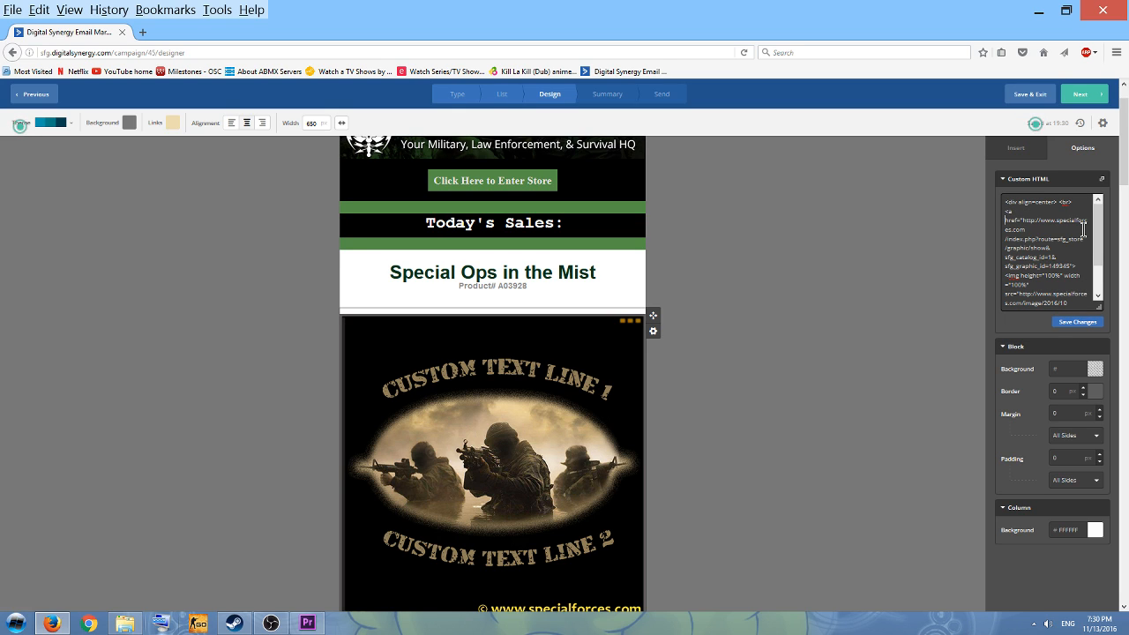
key("Return")
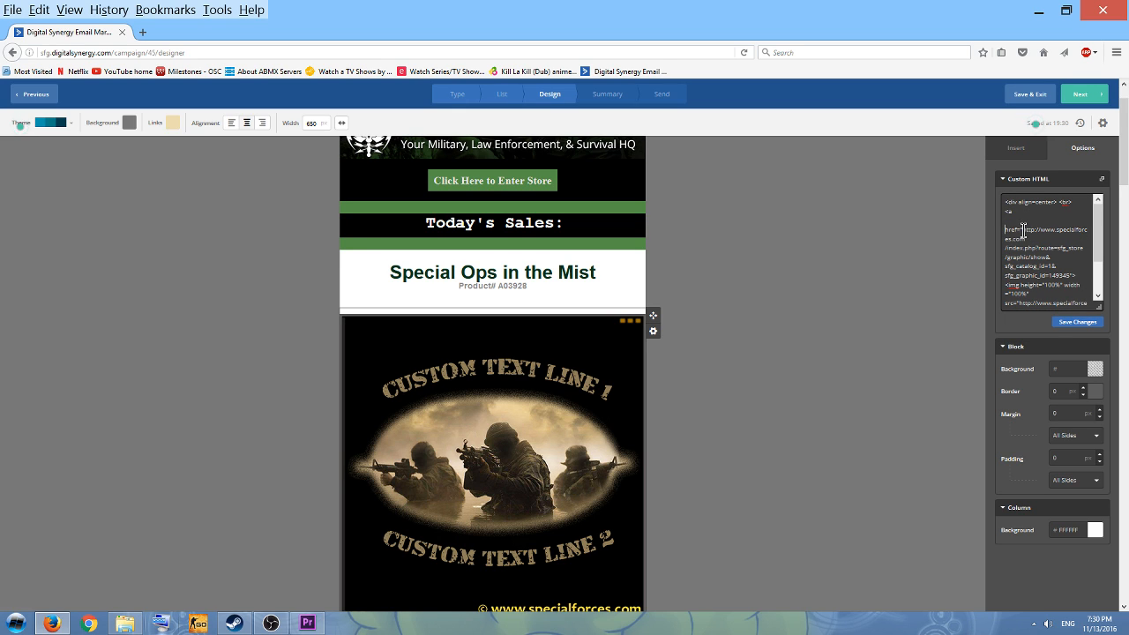
left_click_drag(1023, 229, 1072, 275)
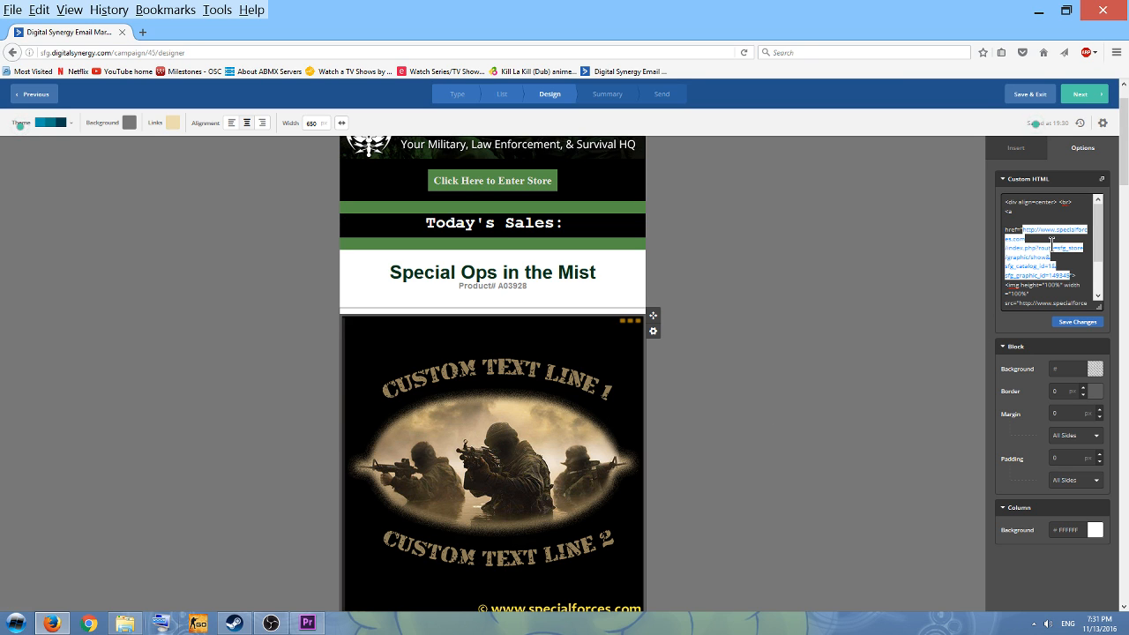
Put the src attribute on its own line in the same custom HTML and select the image URL.
scroll(1051, 240, "down", 2)
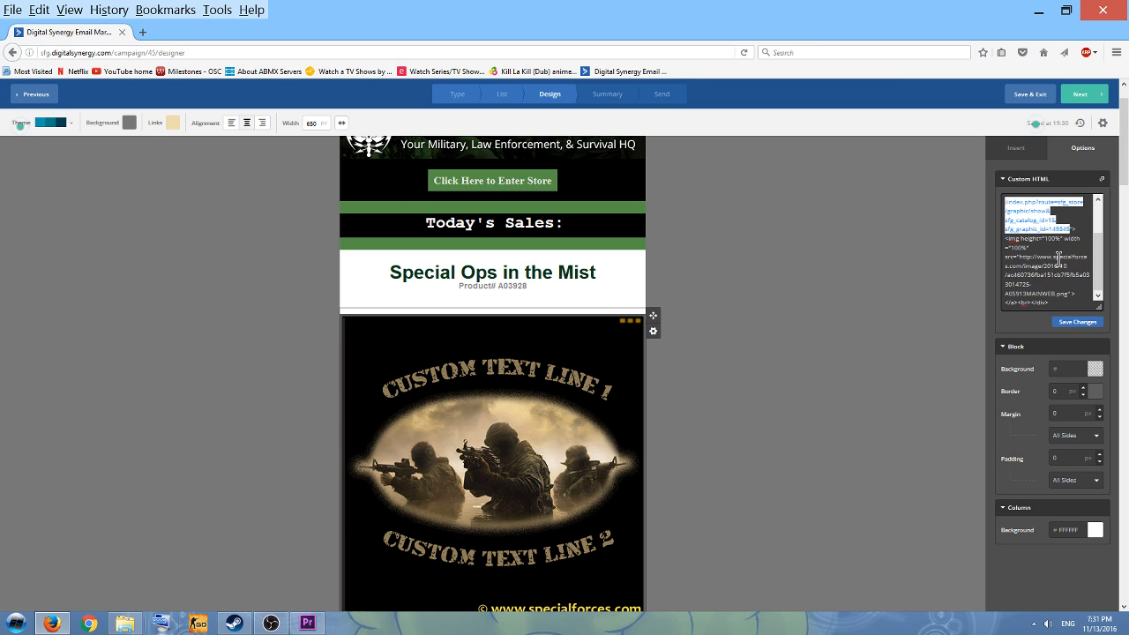
left_click(1008, 256)
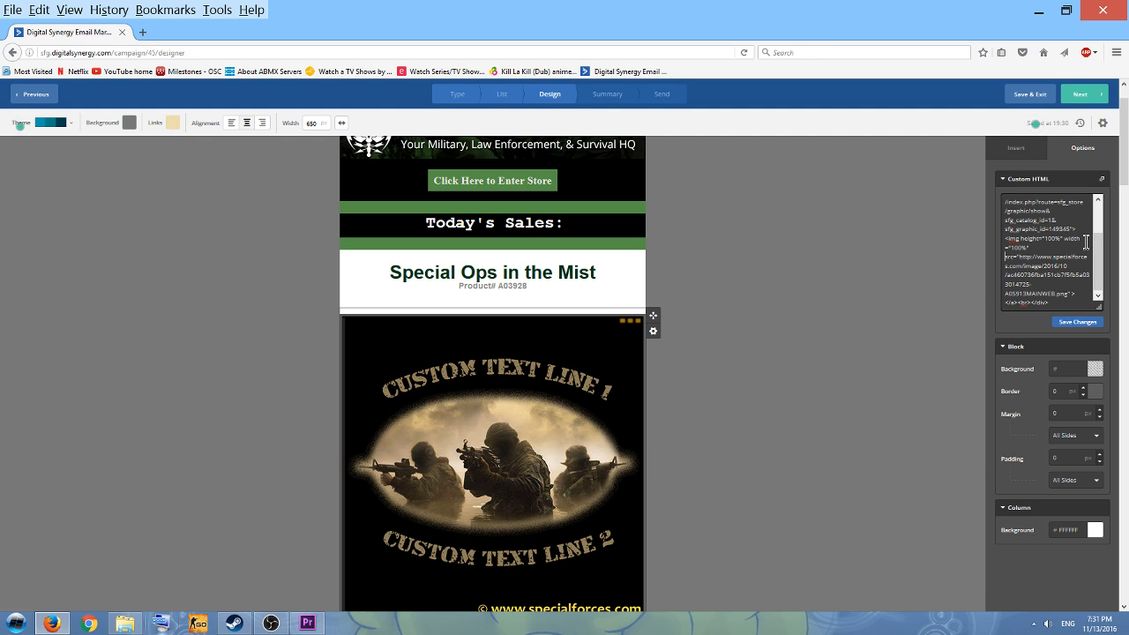
key("Return")
scroll(1070, 264, "down", 1)
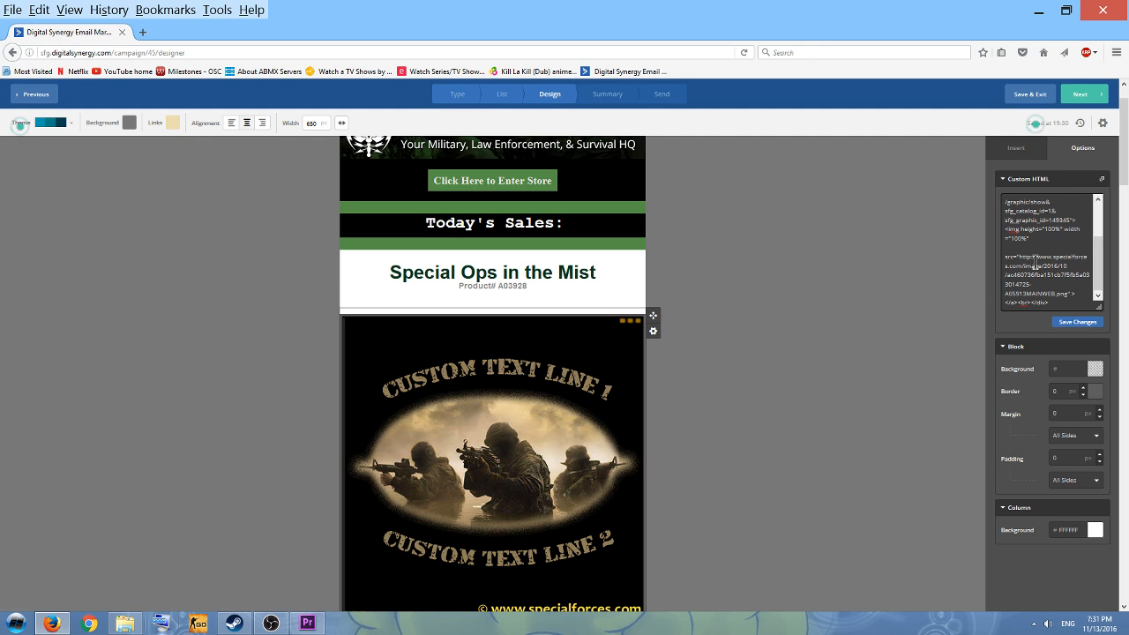
left_click_drag(1021, 258, 1066, 296)
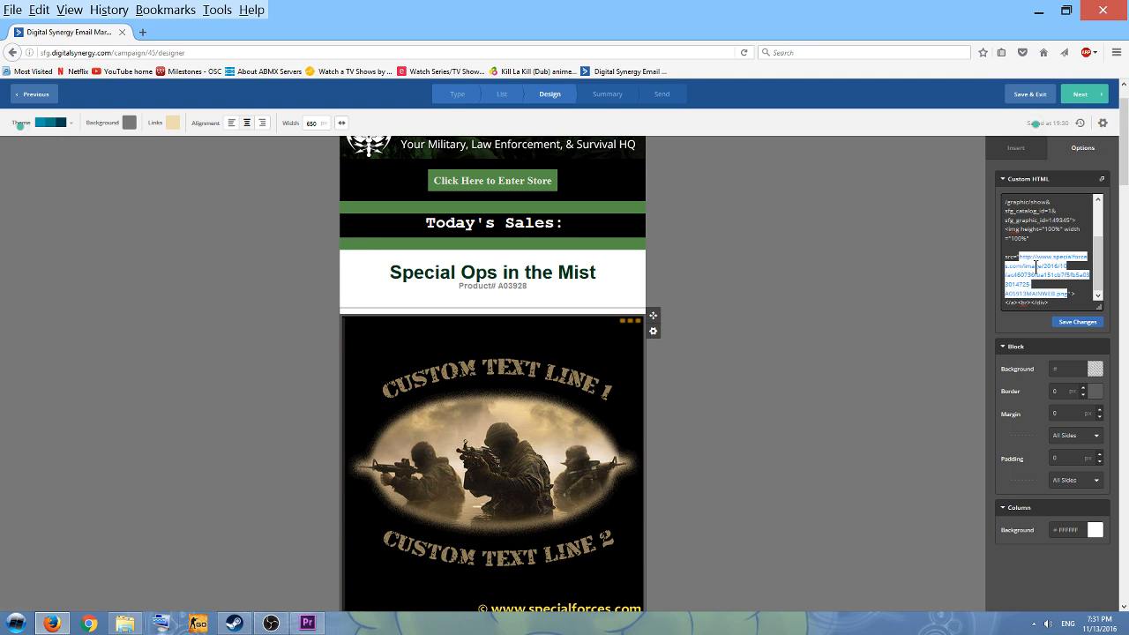
Delete the custom HTML image block under the "Special Ops in the Mist" heading.
scroll(665, 386, "down", 3)
scroll(671, 441, "up", 4)
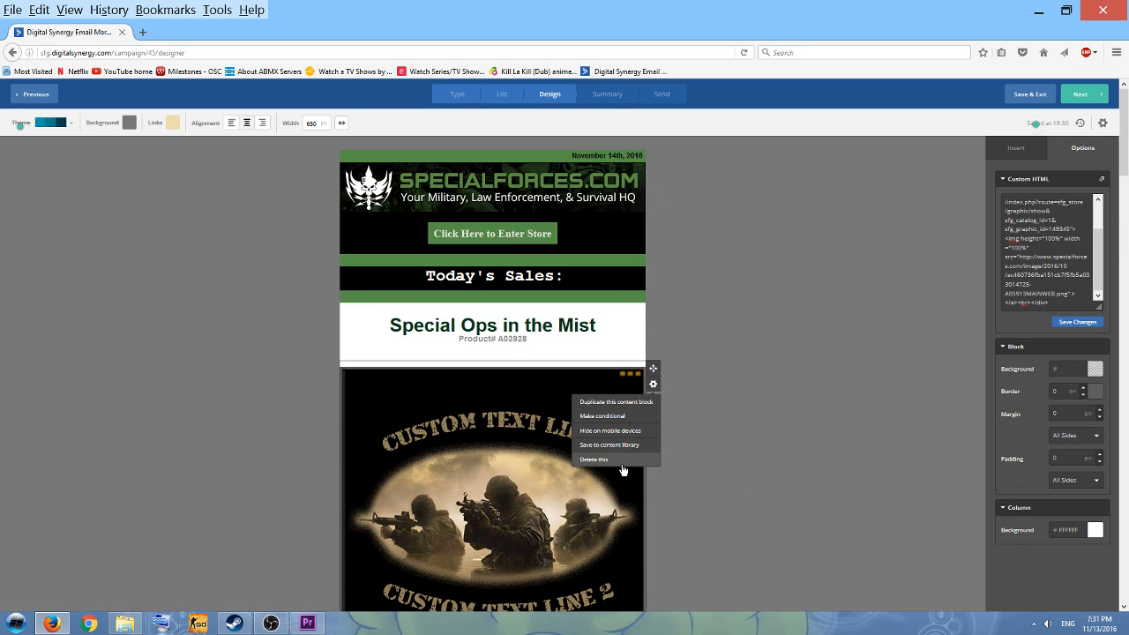
left_click(668, 464)
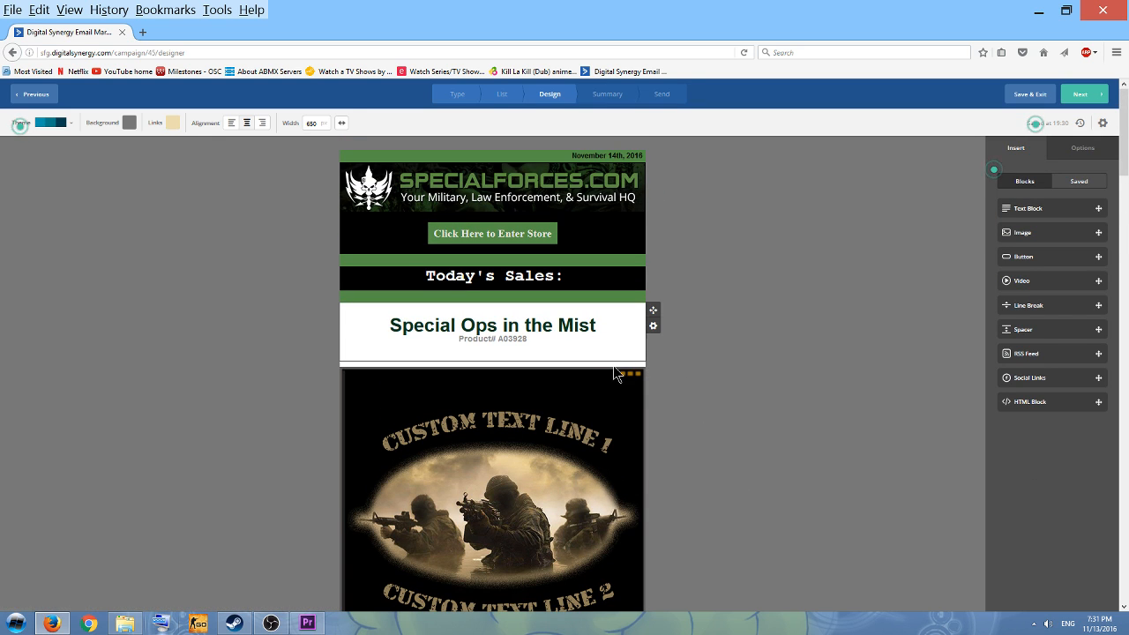
left_click(615, 373)
left_click(630, 353)
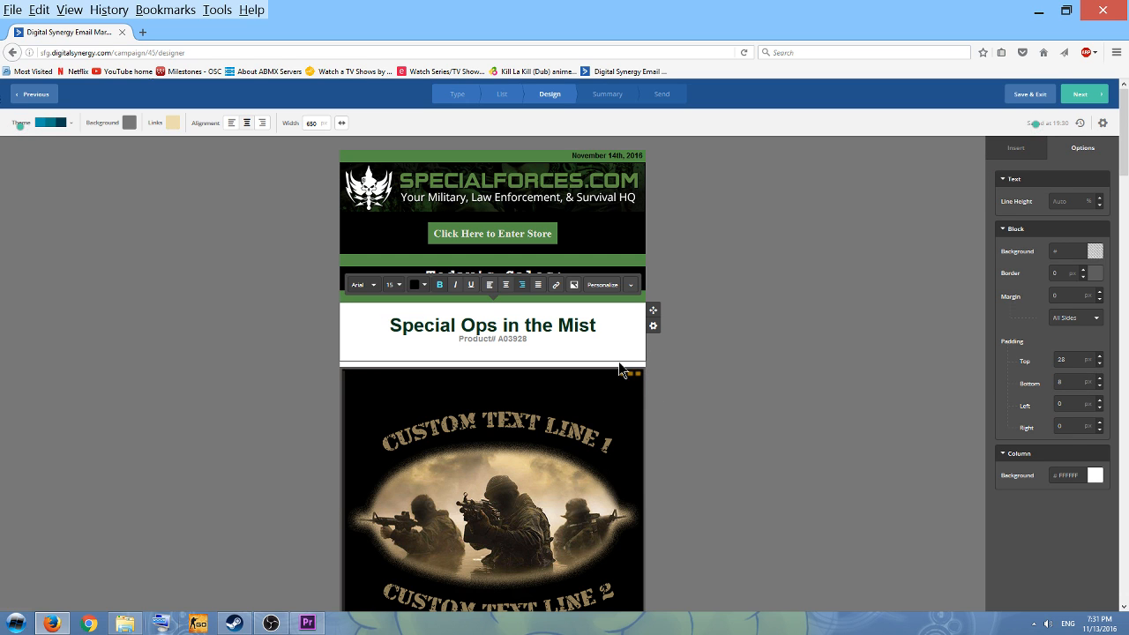
left_click(619, 372)
left_click(653, 384)
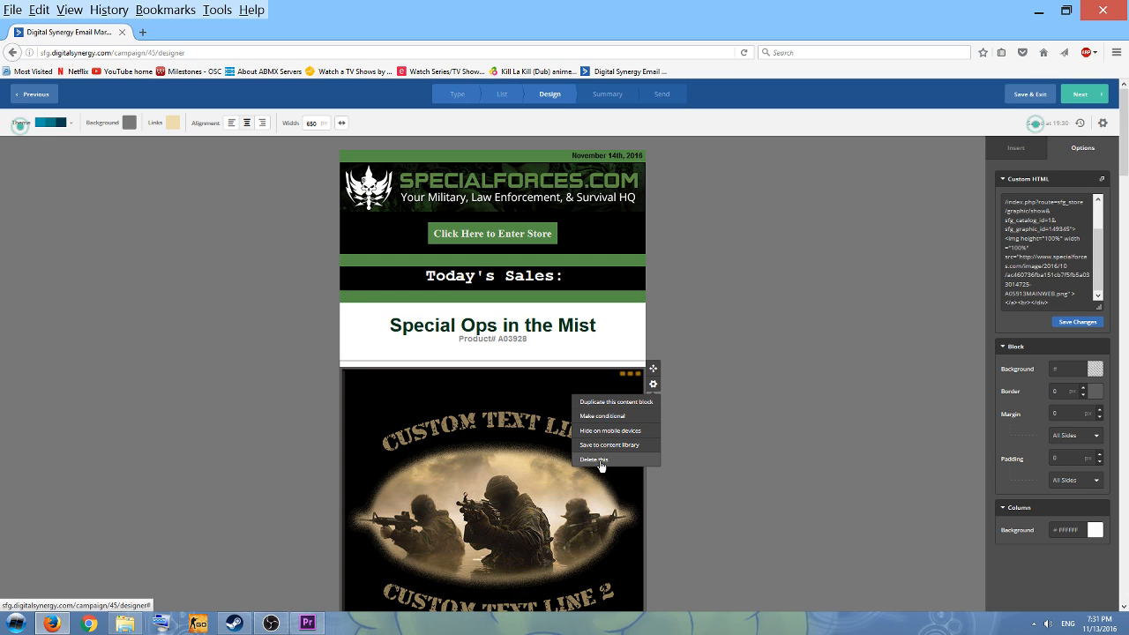
left_click(628, 462)
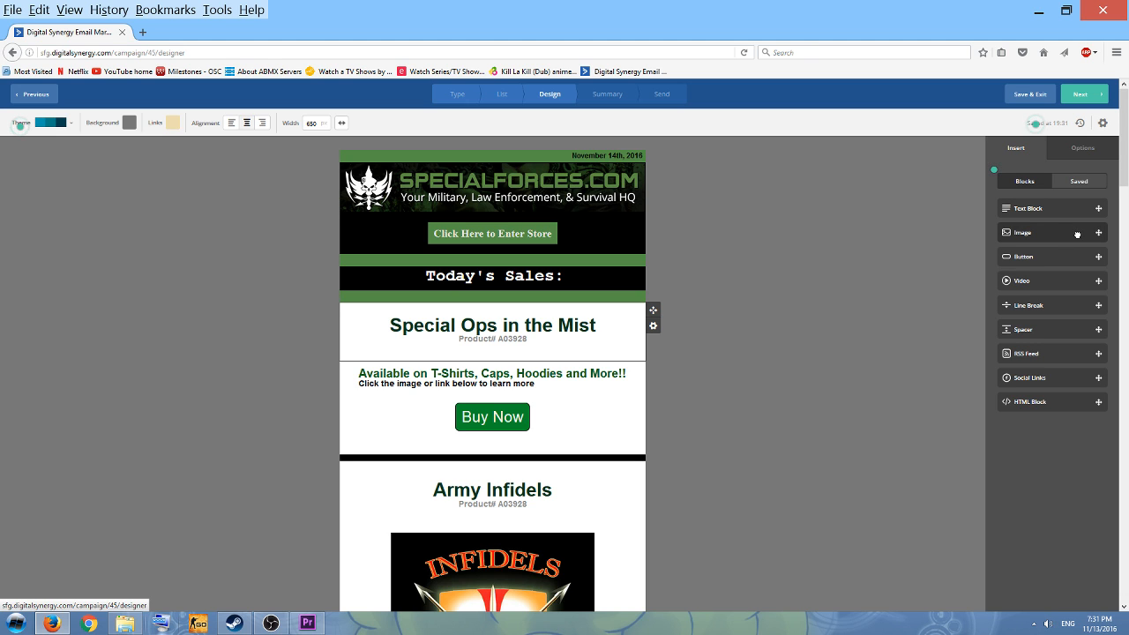
Add an image block and place it between the "Special Ops in the Mist" heading and the "Available on T-Shirts" text.
mouse_move(1055, 234)
left_mouse_down()
mouse_move(980, 231)
mouse_move(648, 284)
mouse_move(481, 347)
mouse_move(485, 364)
mouse_move(516, 357)
mouse_move(486, 356)
mouse_move(497, 369)
mouse_move(496, 330)
mouse_move(525, 332)
mouse_move(549, 412)
mouse_move(558, 345)
mouse_move(569, 376)
mouse_move(491, 338)
mouse_move(494, 367)
mouse_move(675, 368)
mouse_move(664, 344)
mouse_move(642, 344)
mouse_move(619, 383)
mouse_move(618, 340)
left_mouse_up()
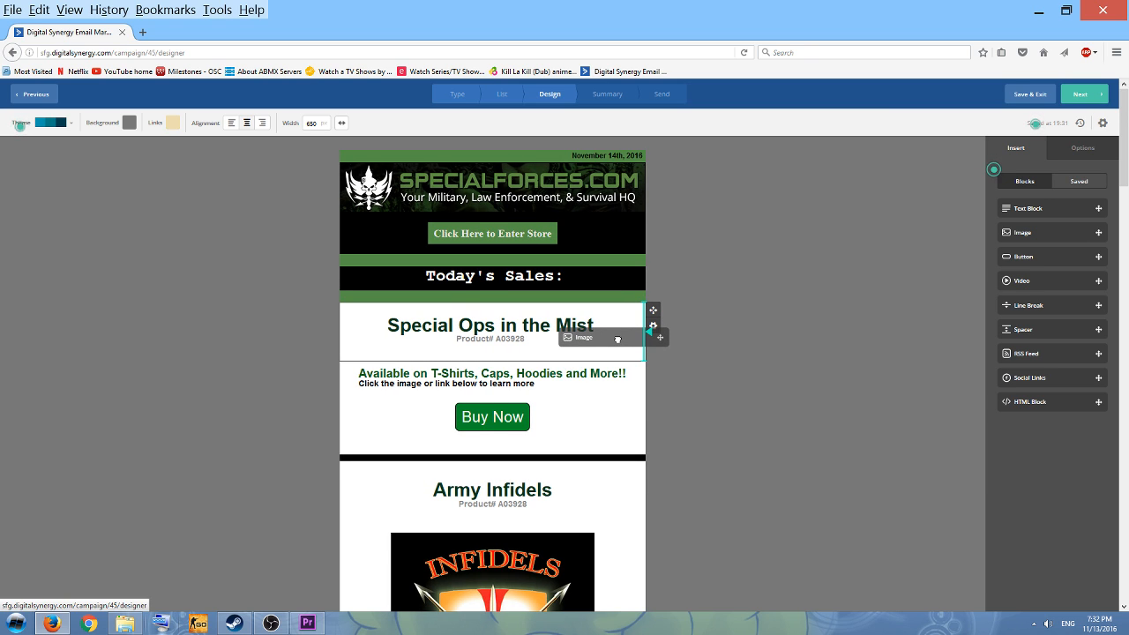
left_click_drag(618, 339, 617, 337)
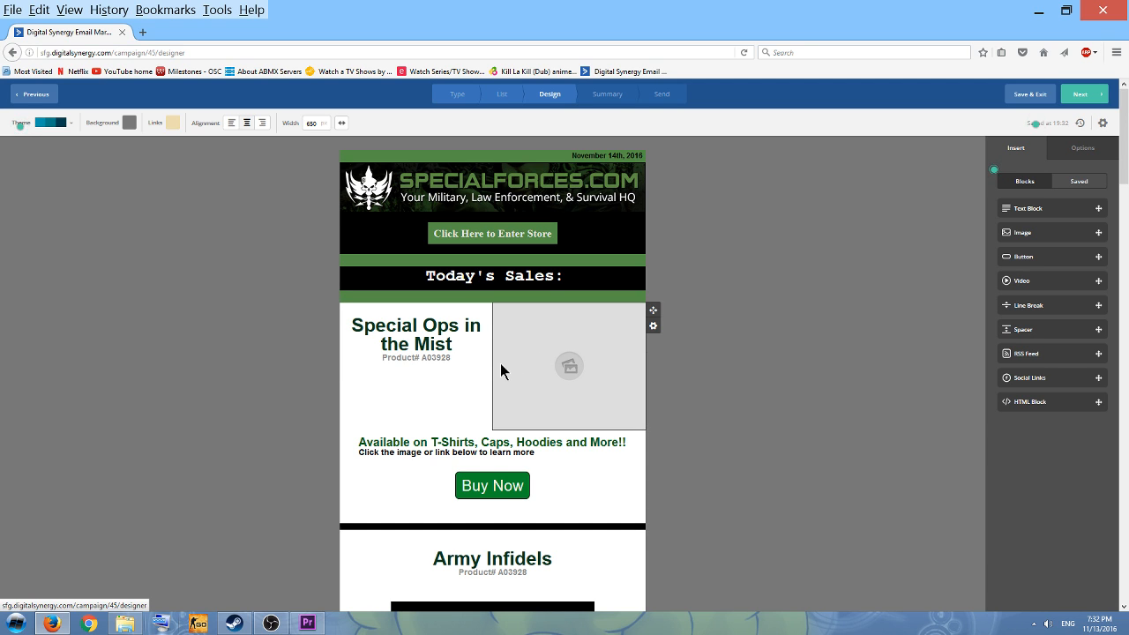
mouse_move(489, 368)
left_mouse_down()
mouse_move(459, 366)
mouse_move(492, 366)
left_mouse_up()
left_click(653, 326)
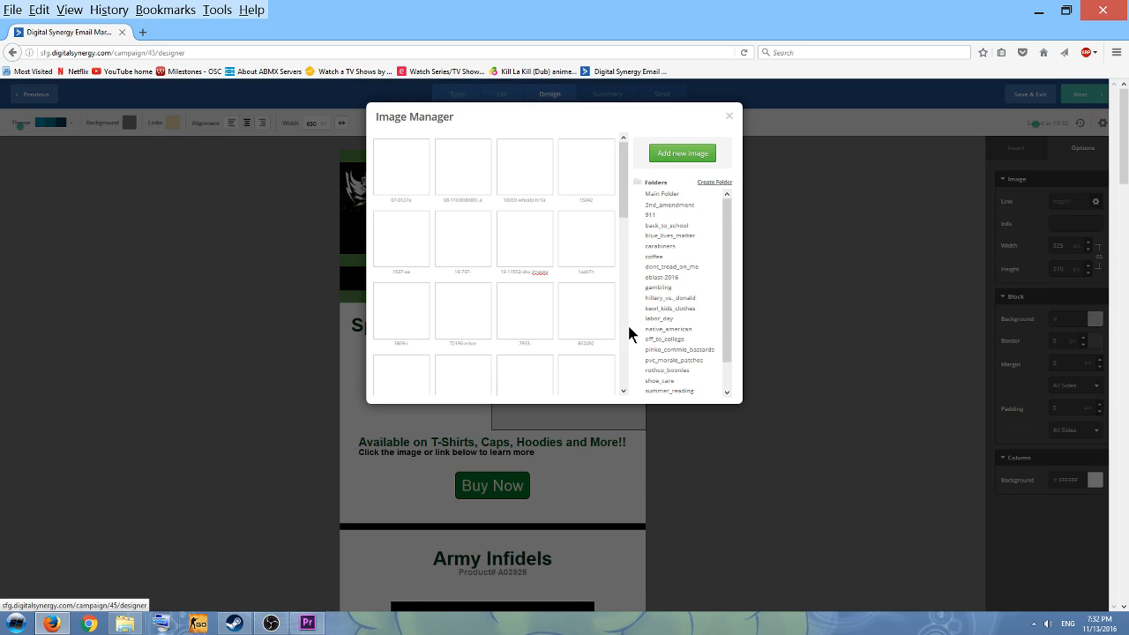
left_click(729, 115)
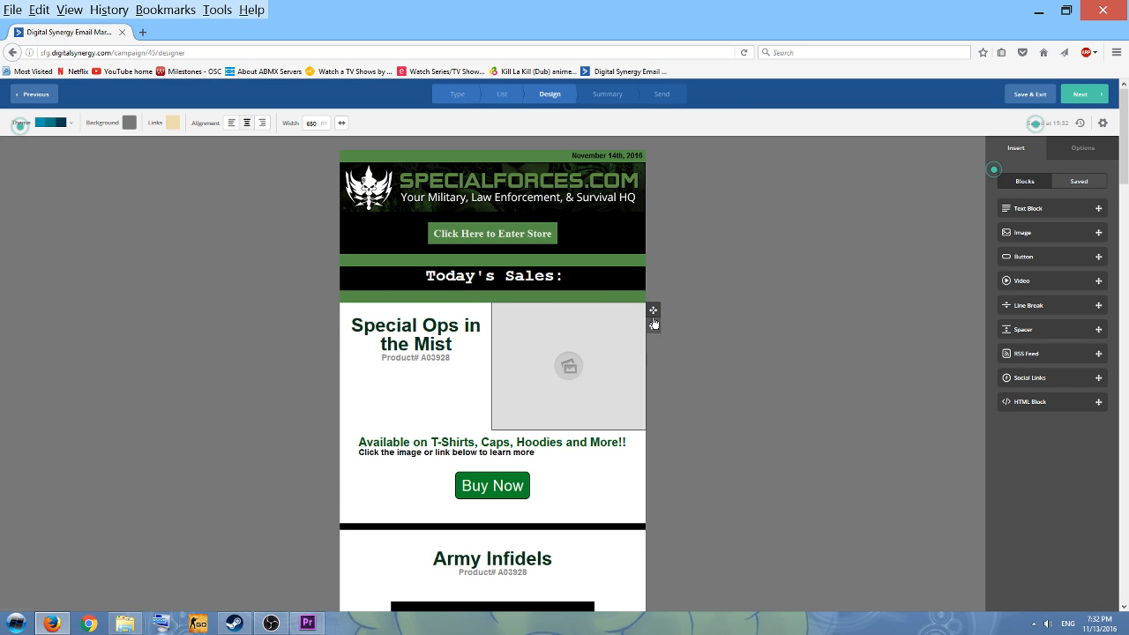
left_click_drag(652, 310, 463, 436)
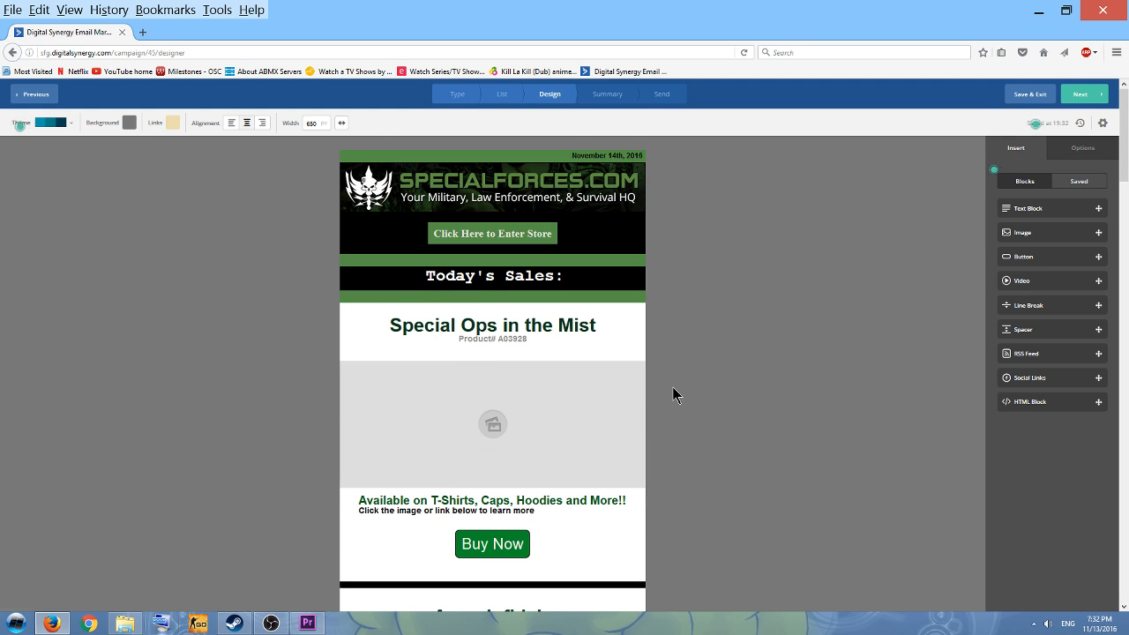
Upload E06122.png from the eblasts folder 2016-10-17 to the image library for the empty image block.
scroll(697, 394, "down", 3)
scroll(432, 298, "up", 1)
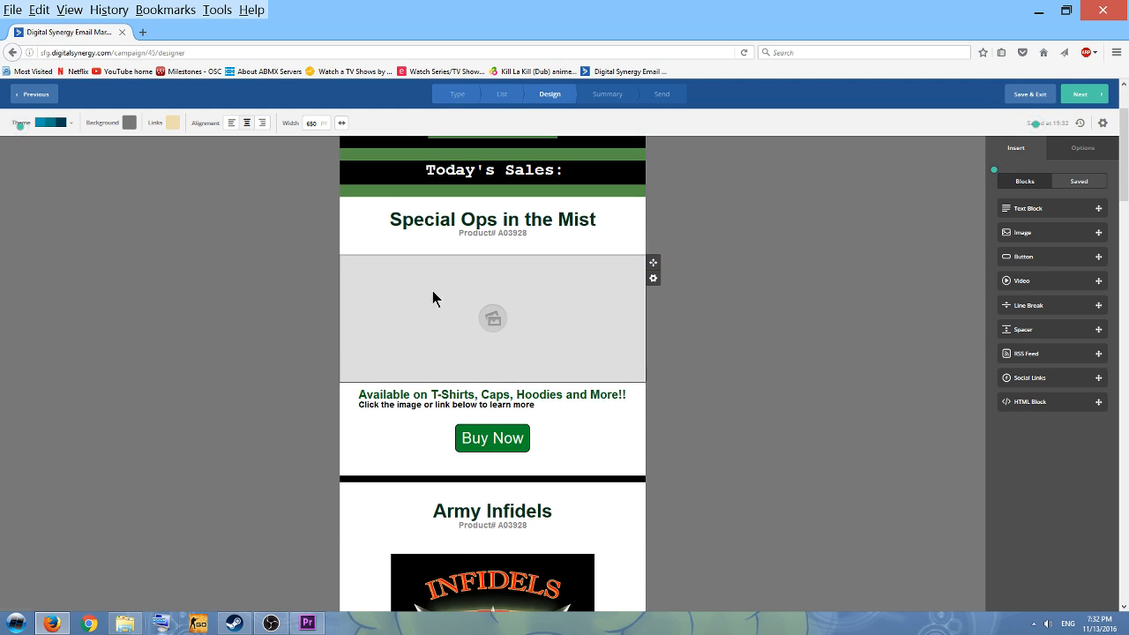
left_click(493, 319)
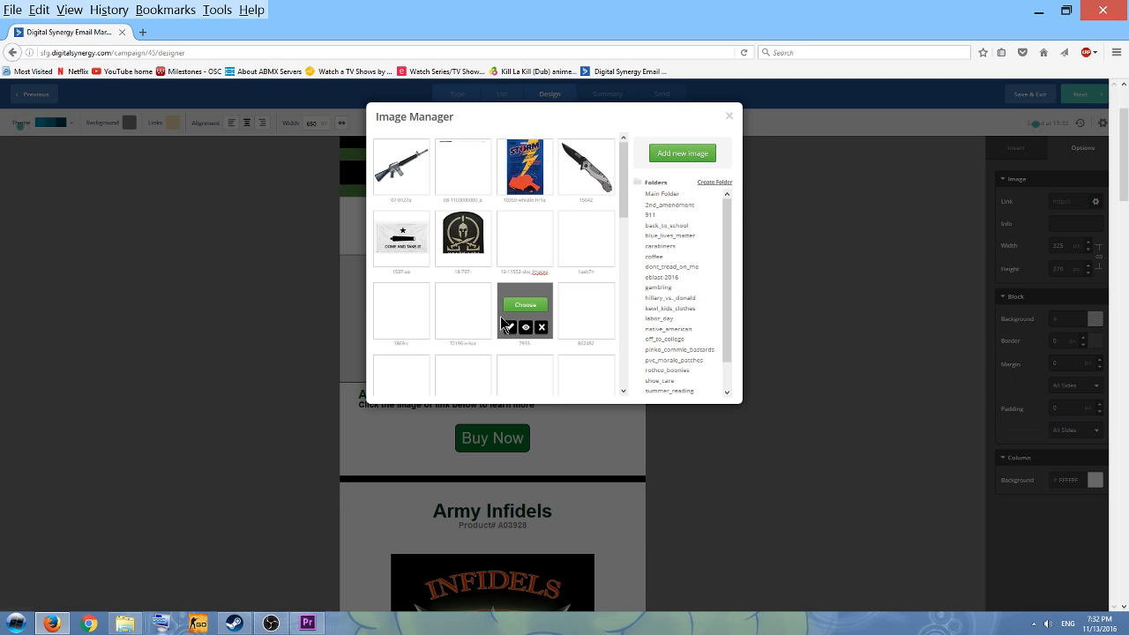
left_click(682, 153)
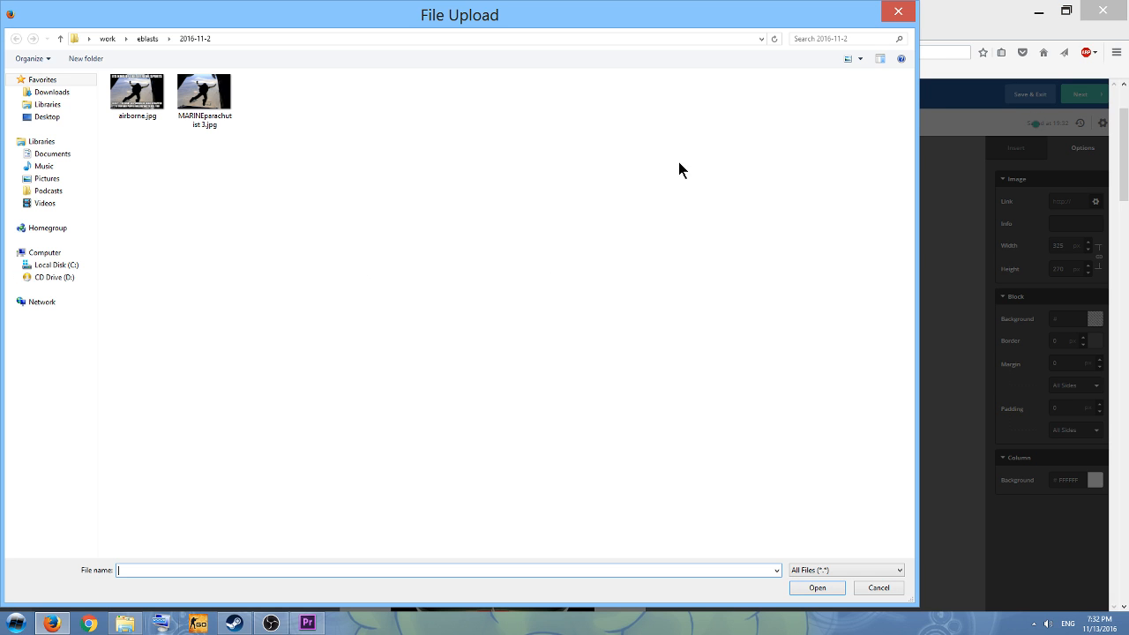
left_click(143, 40)
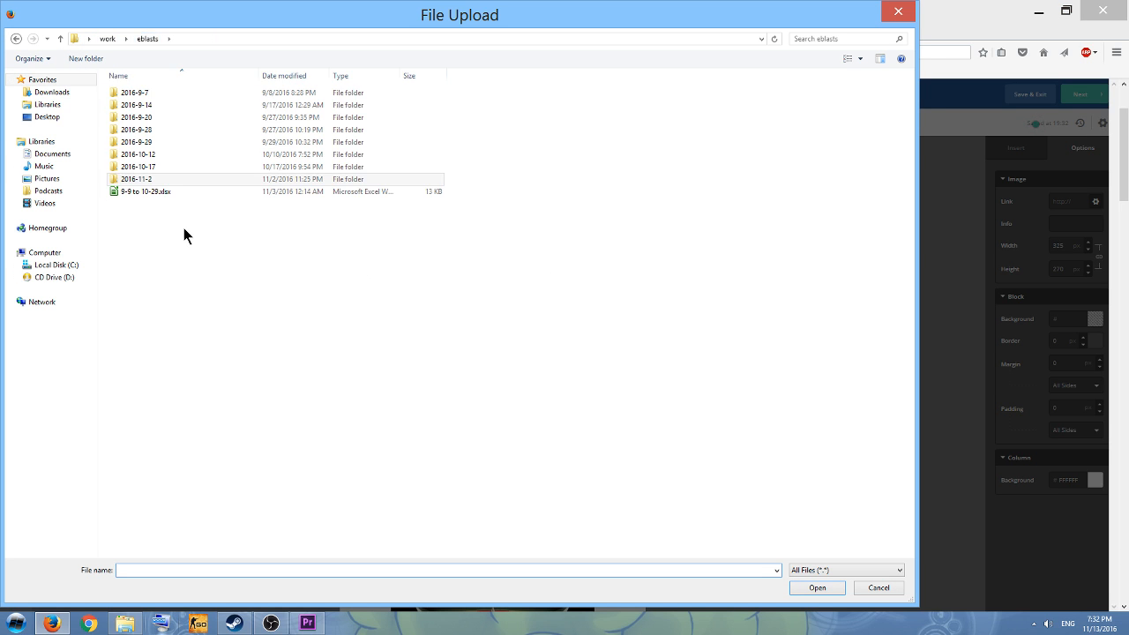
left_click(152, 166)
double_click(152, 166)
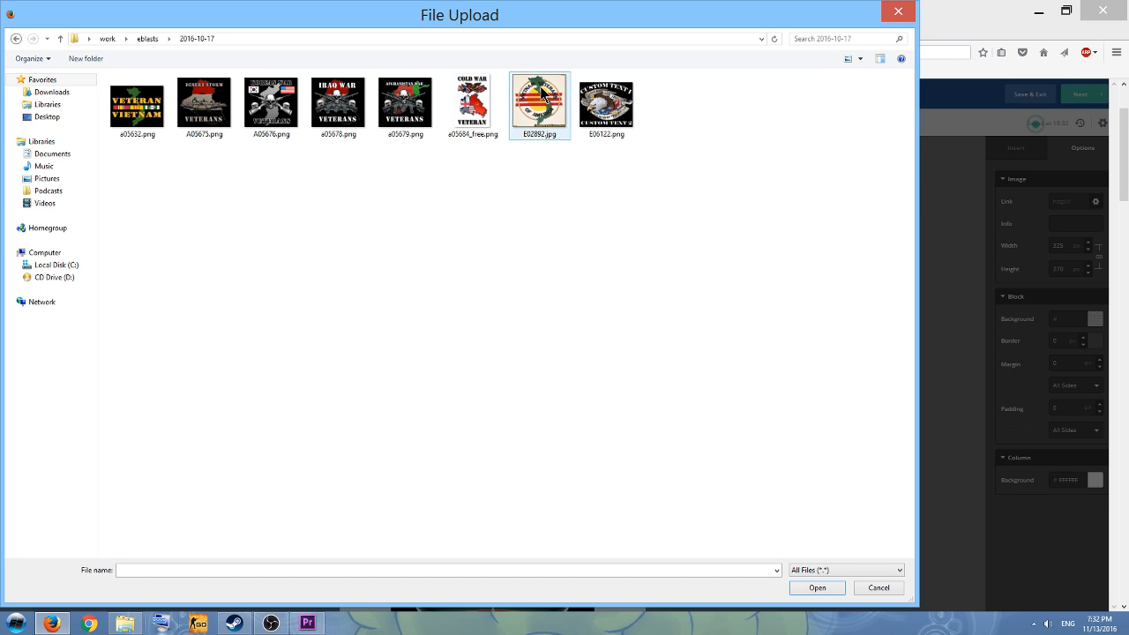
left_click(598, 102)
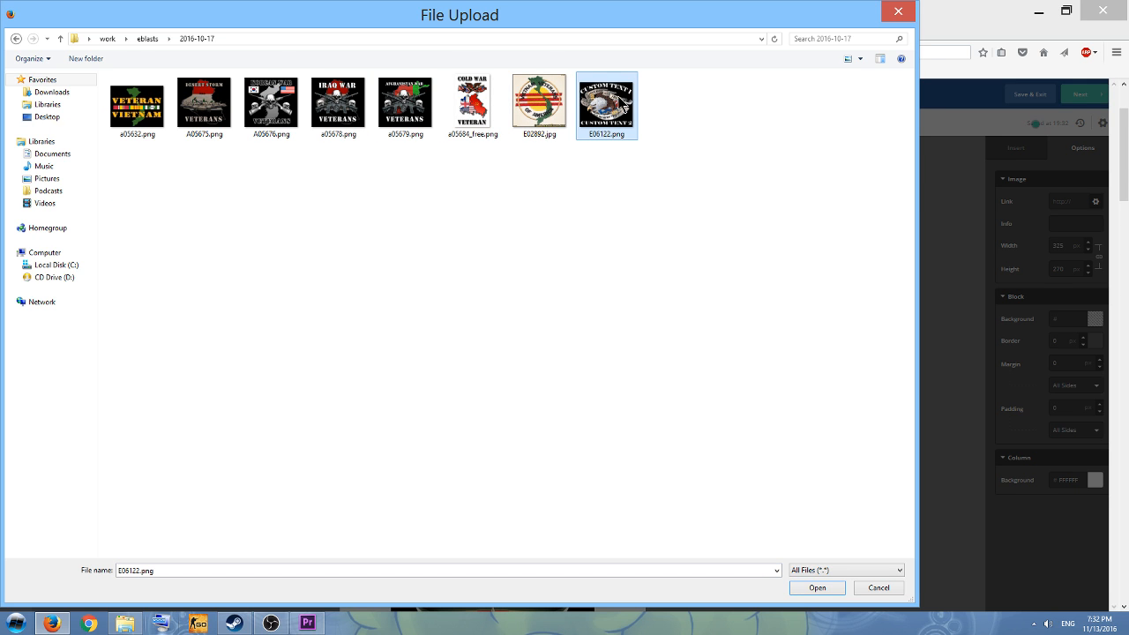
double_click(623, 102)
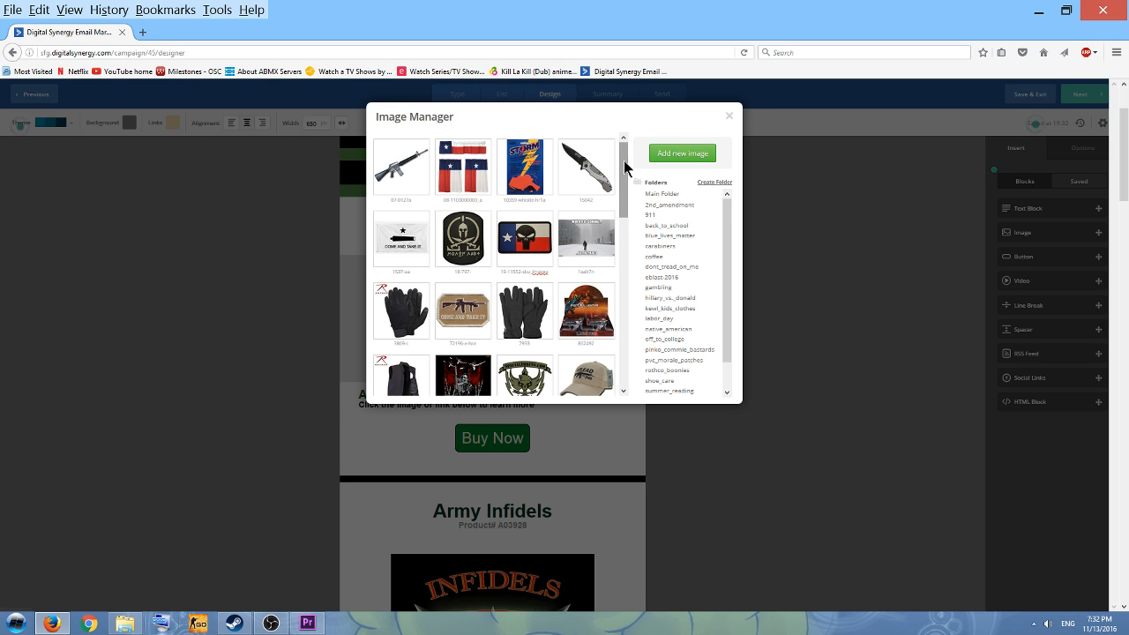
Find the e06122 eagle picture in the image library and choose it for the Special Ops image block.
mouse_move(464, 267)
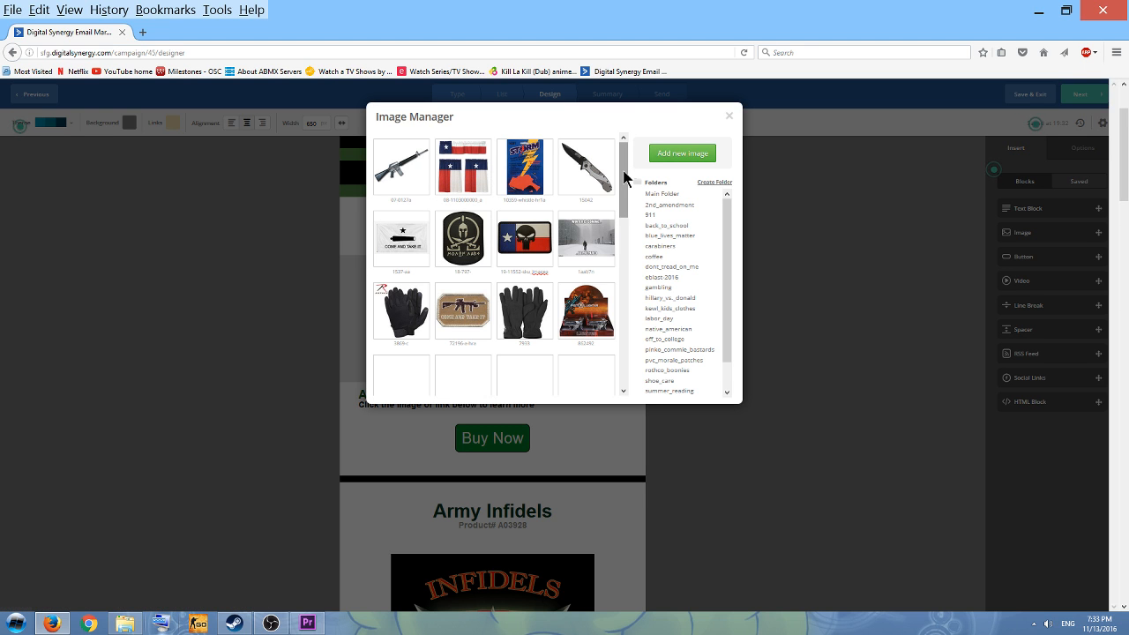
scroll(615, 177, "down", 3)
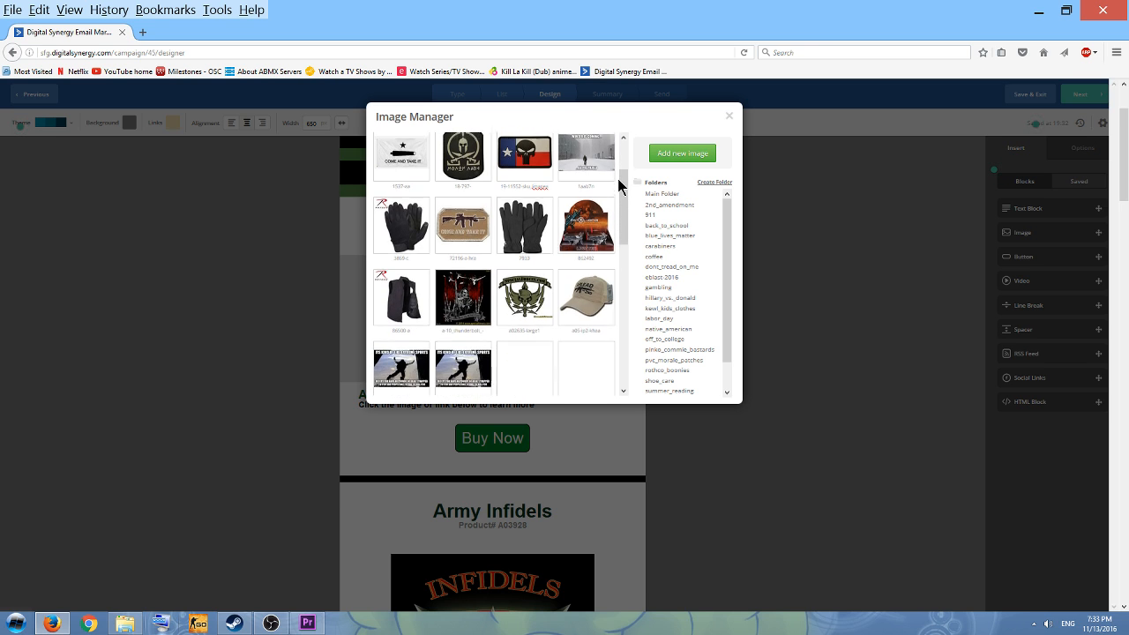
scroll(617, 178, "down", 3)
scroll(617, 179, "down", 1)
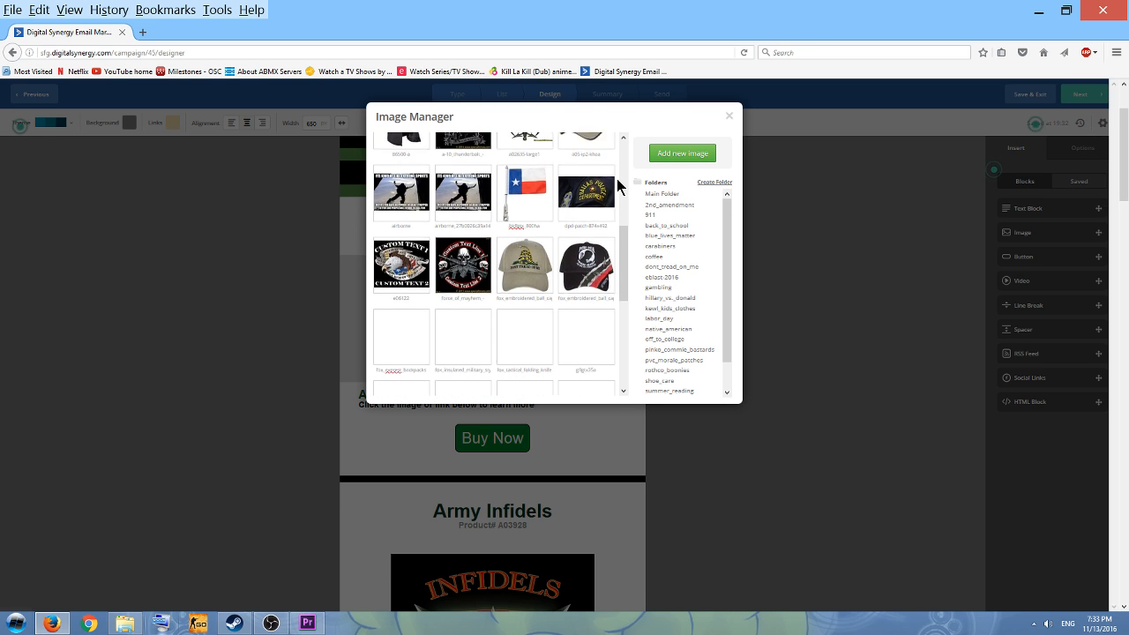
scroll(615, 176, "down", 2)
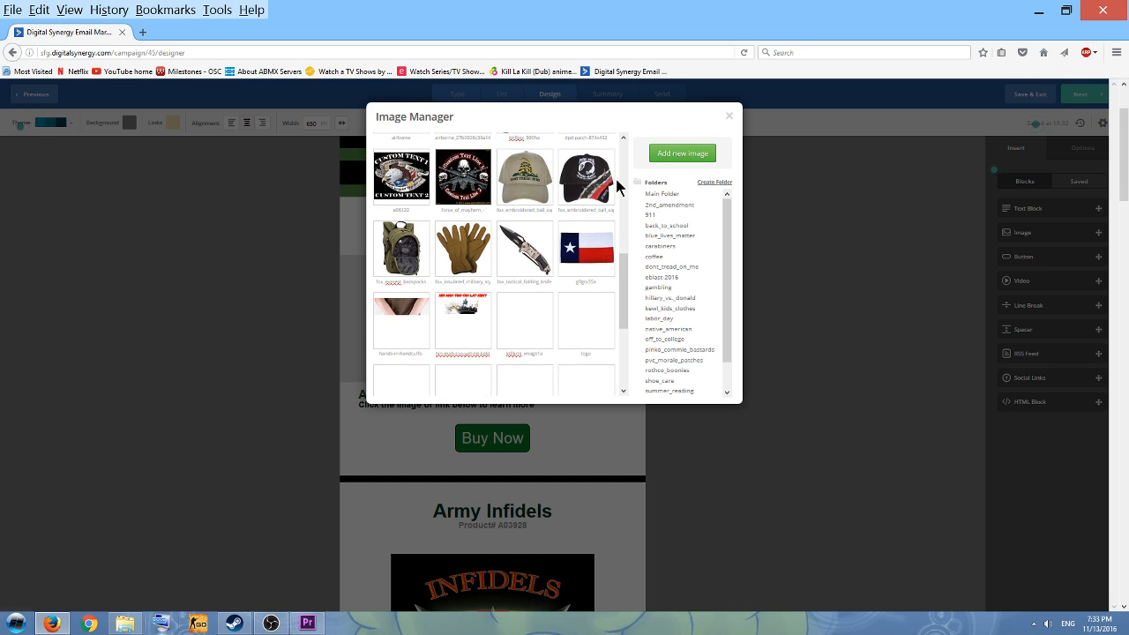
scroll(616, 179, "down", 1)
mouse_move(550, 330)
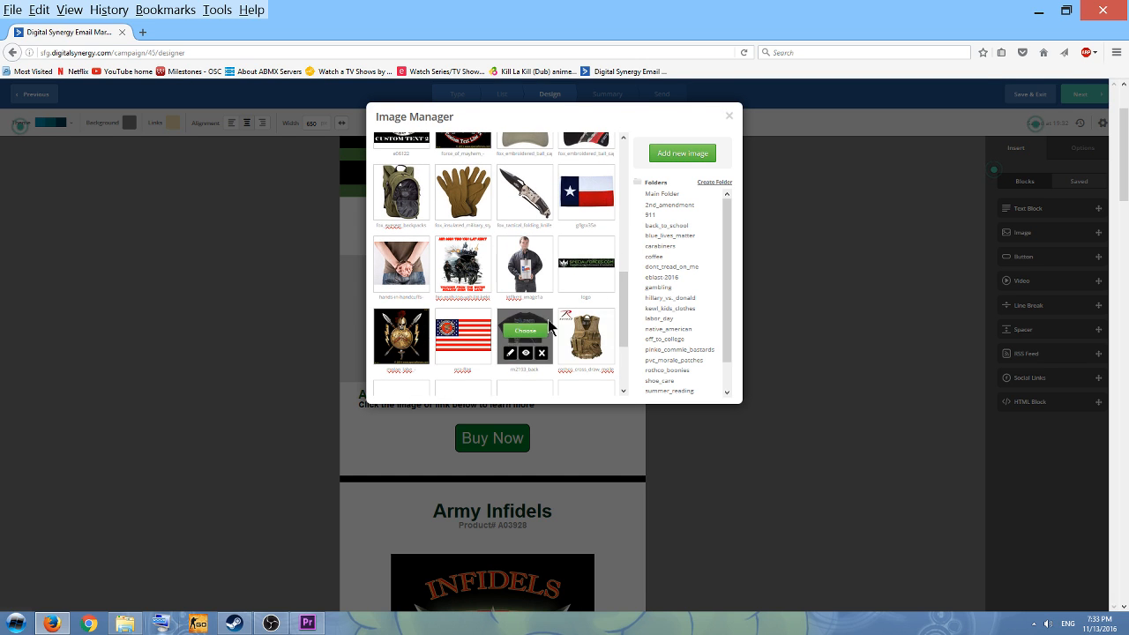
scroll(544, 334, "down", 1)
scroll(499, 322, "down", 2)
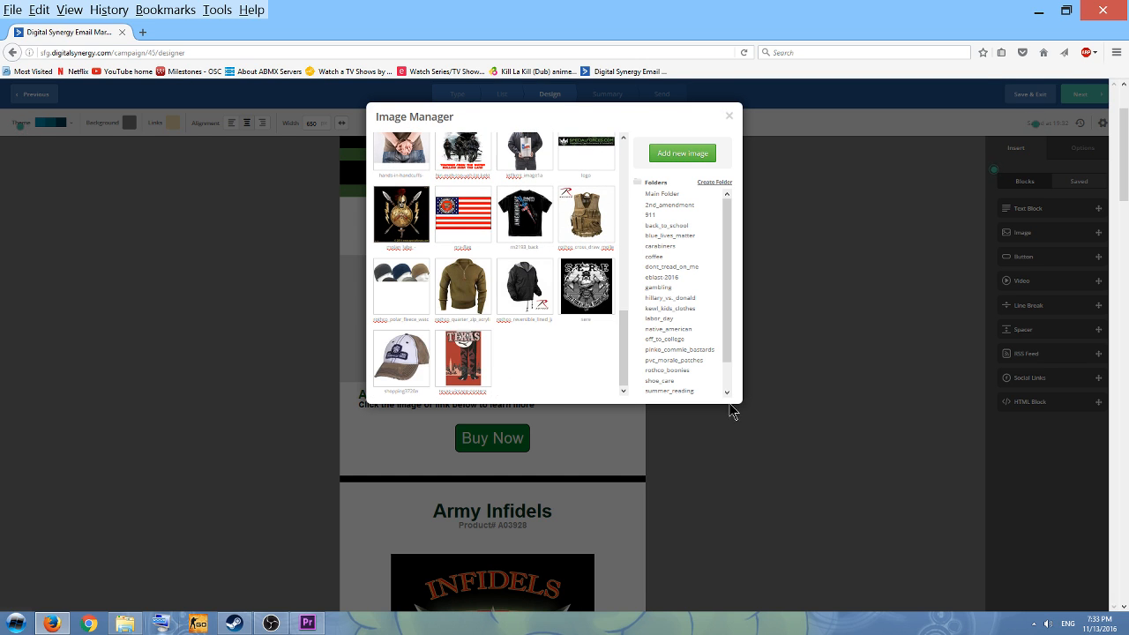
scroll(570, 357, "up", 6)
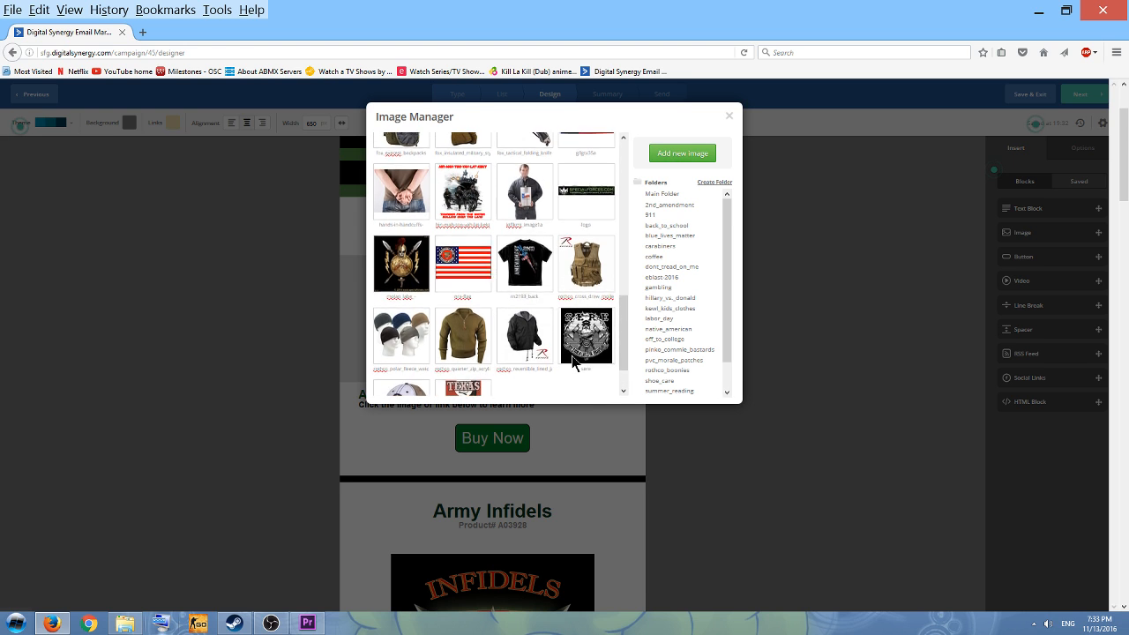
scroll(529, 353, "up", 2)
mouse_move(402, 309)
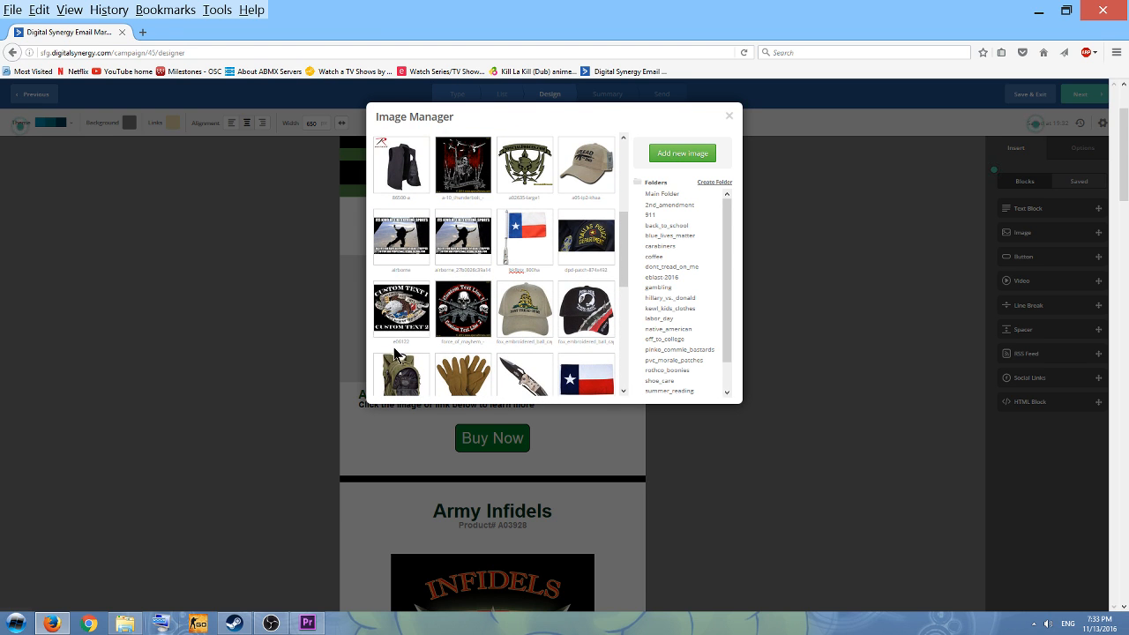
left_click(407, 304)
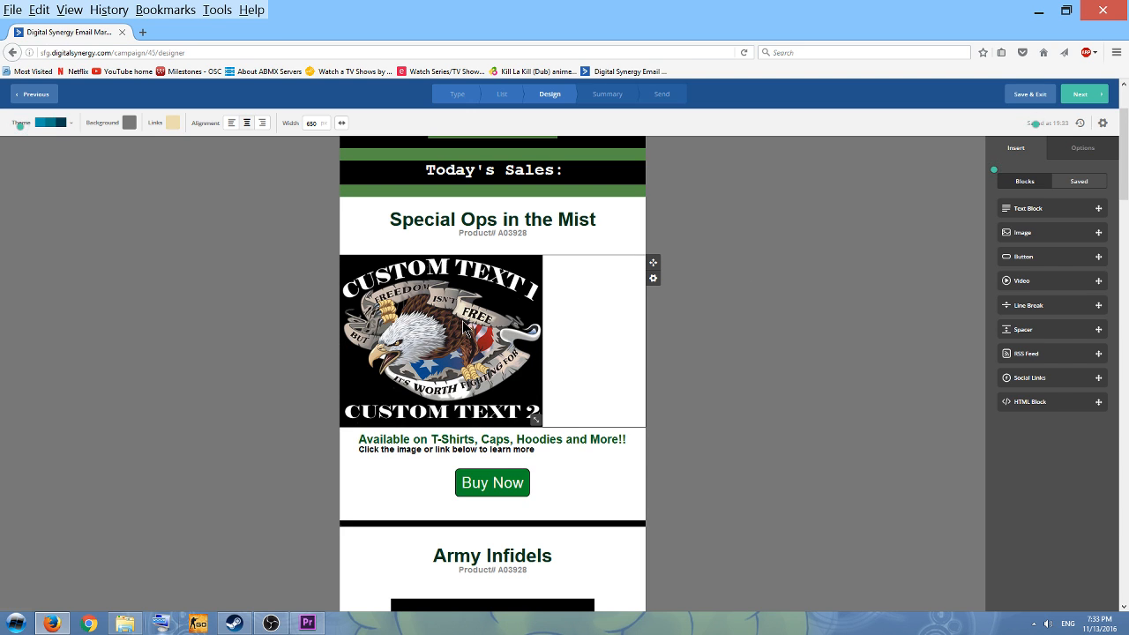
Centre the eagle image in its block and open its link for editing.
left_click(463, 327)
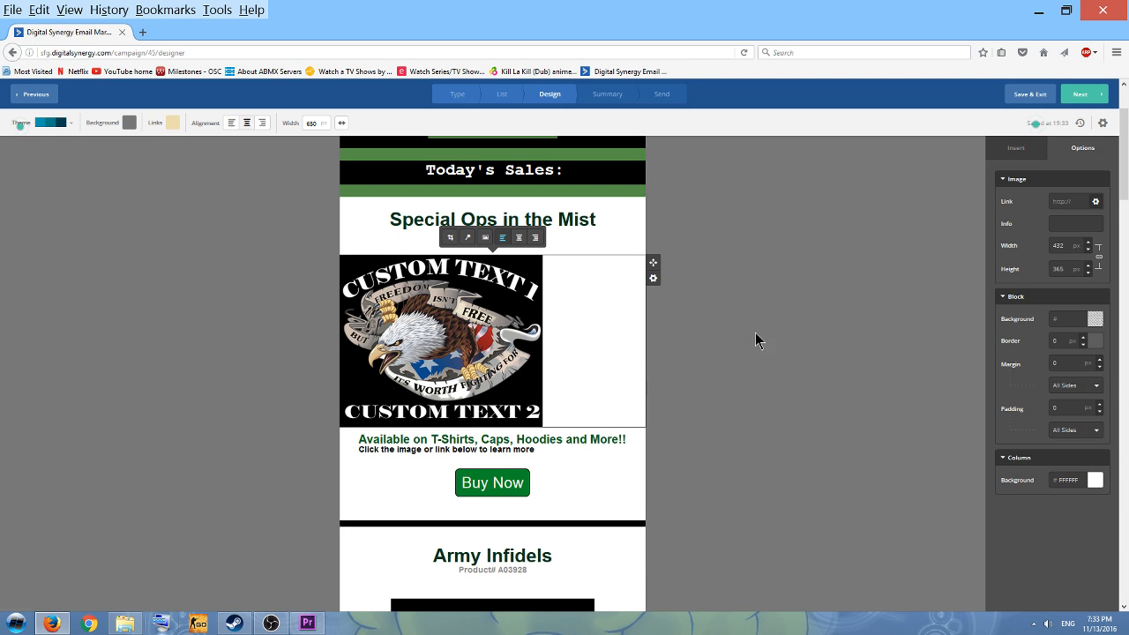
left_click(519, 238)
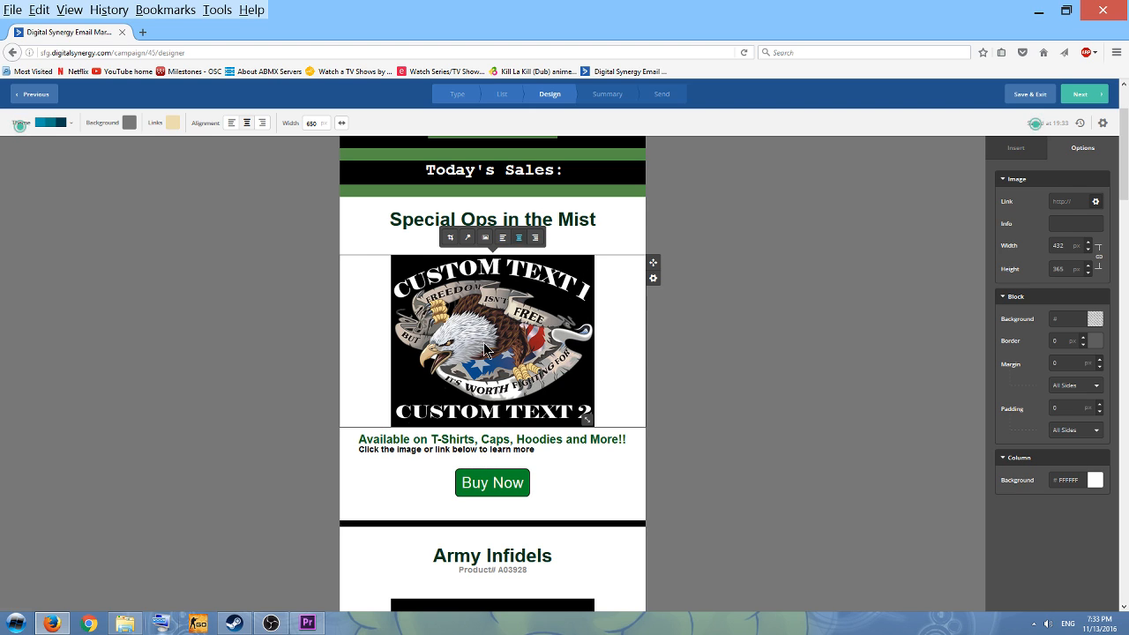
left_click(1067, 202)
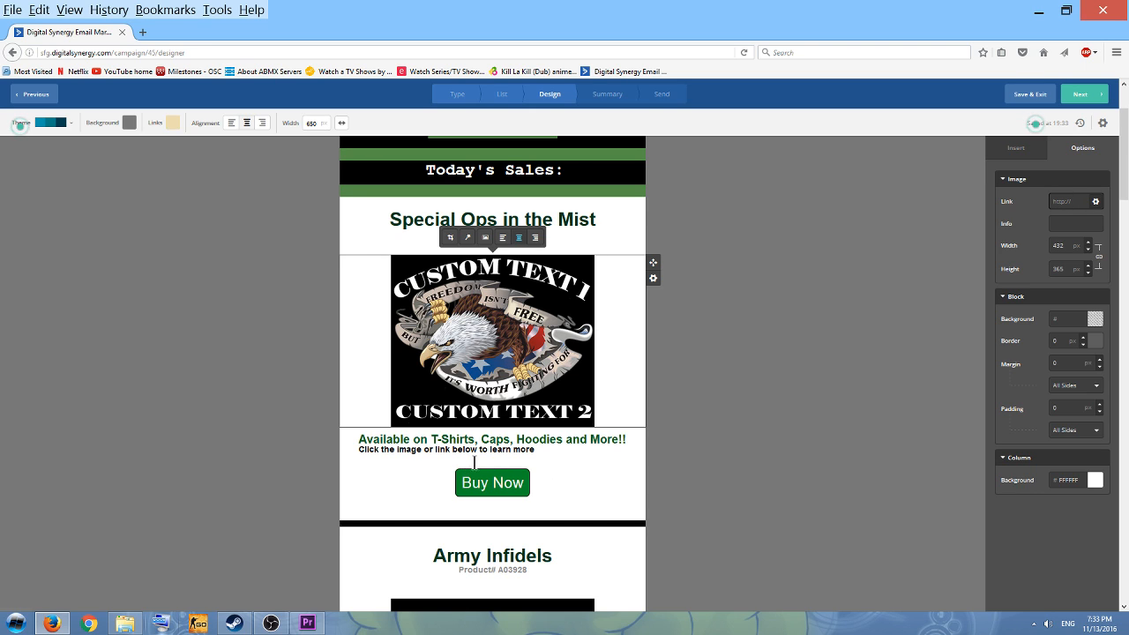
Examine the link, styling and spacing options of the Buy Now button under the eagle image.
left_click(518, 487)
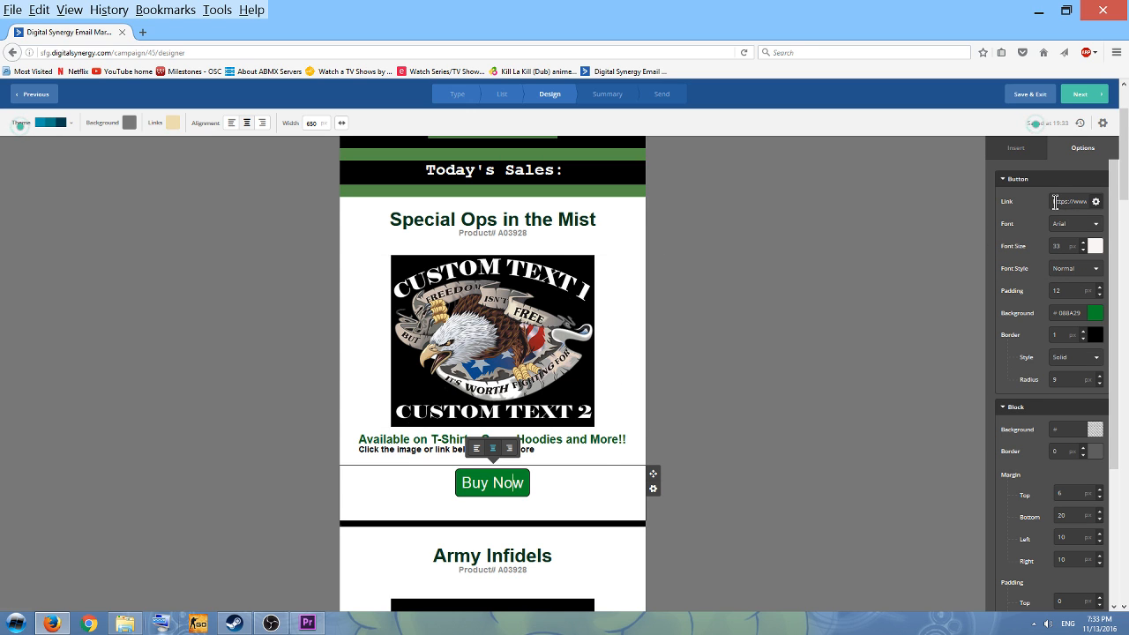
scroll(1064, 399, "down", 3)
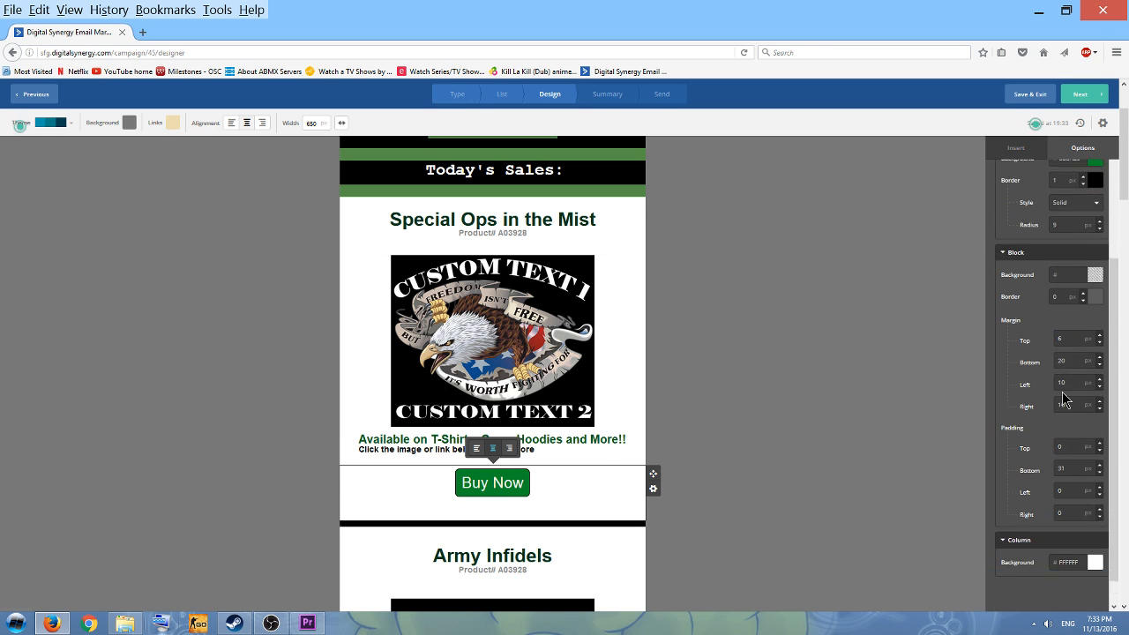
scroll(1065, 398, "up", 5)
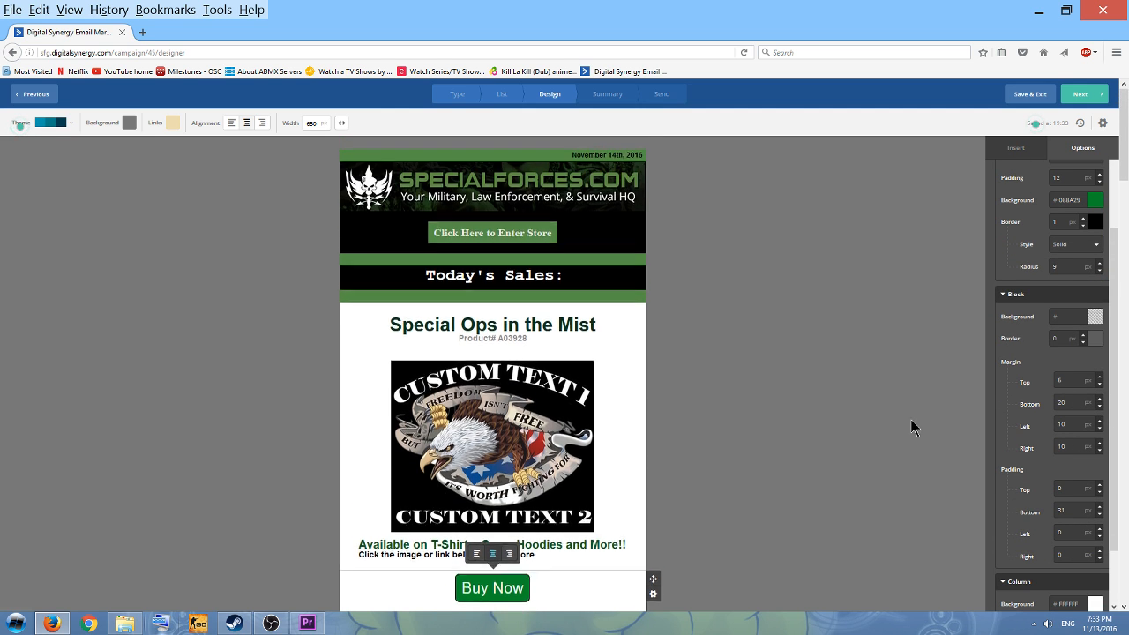
scroll(725, 395, "down", 10)
scroll(694, 405, "up", 10)
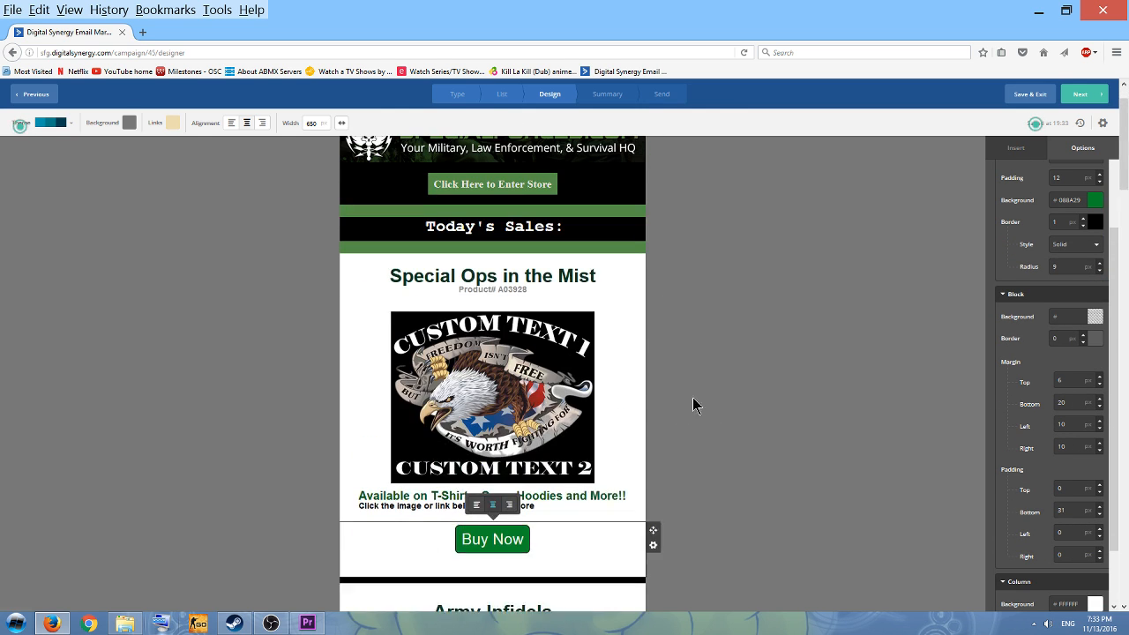
Increase the eagle image's width to 440 px with its proportions locked.
scroll(693, 405, "up", 1)
left_click(556, 408)
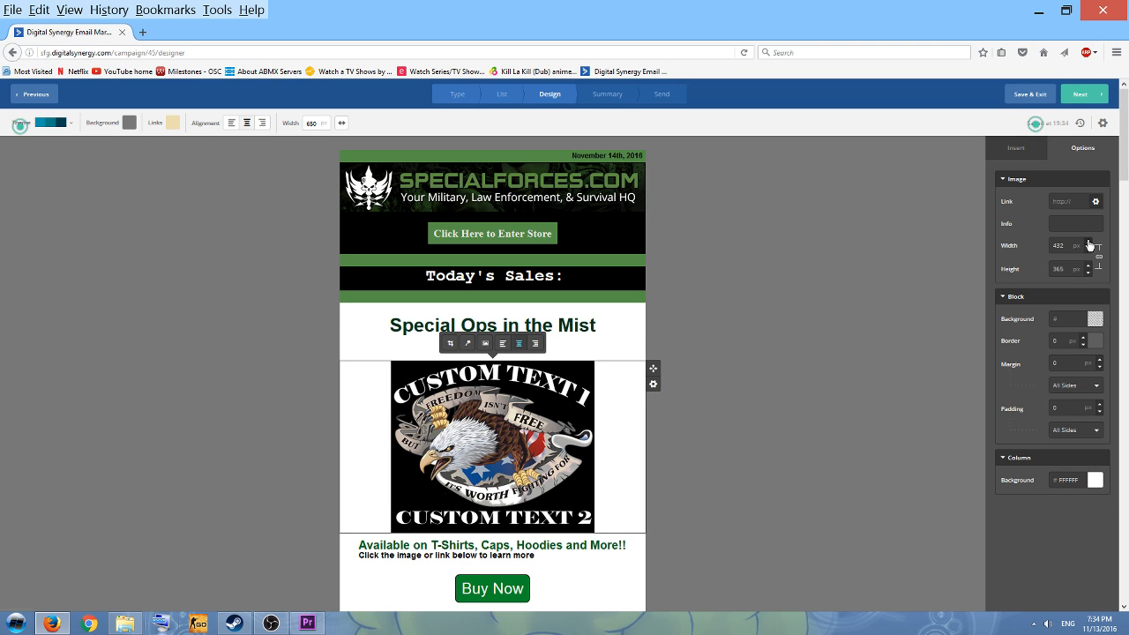
left_click(1089, 243)
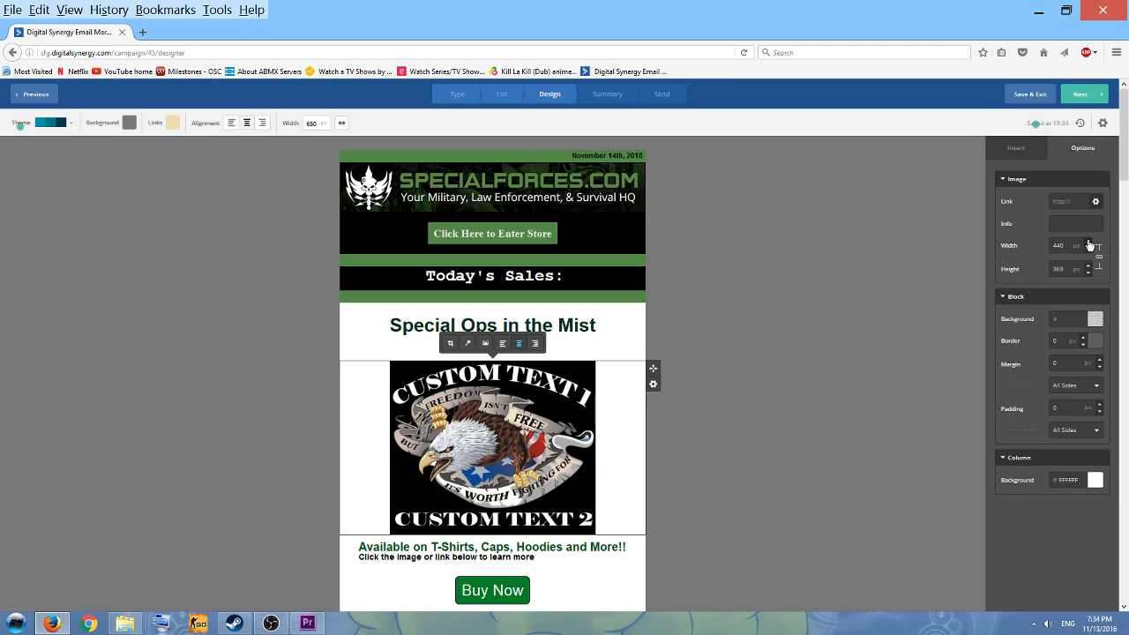
Increase the eagle image's width to 461 px.
left_click(1089, 243)
left_click(1090, 243)
left_click(1090, 243)
left_click(1089, 243)
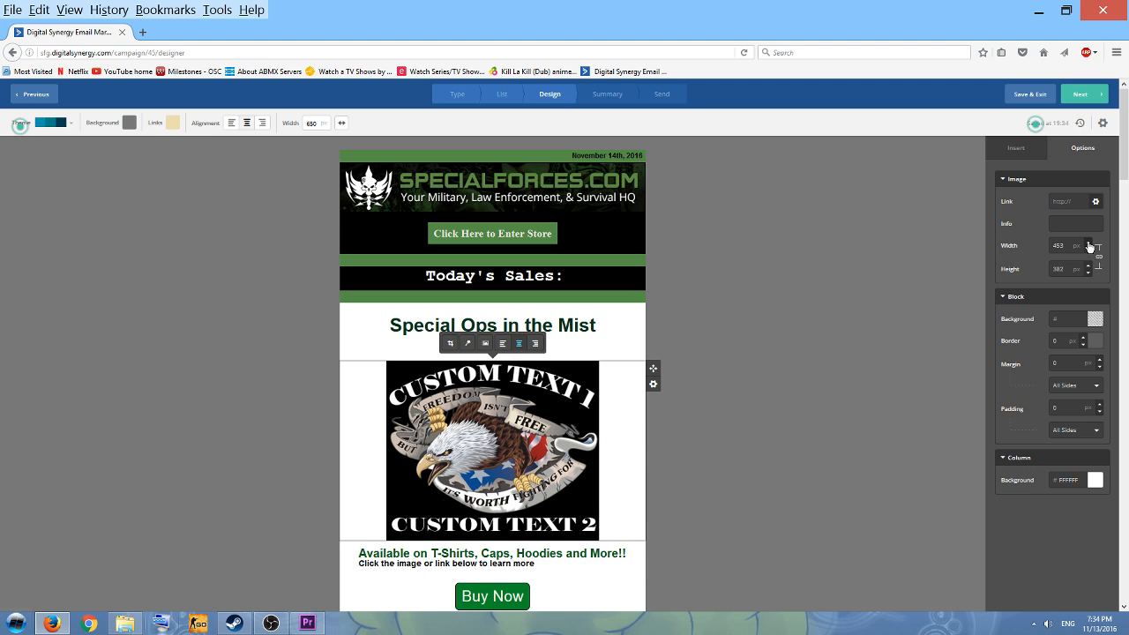
left_click(1090, 242)
left_click(1090, 242)
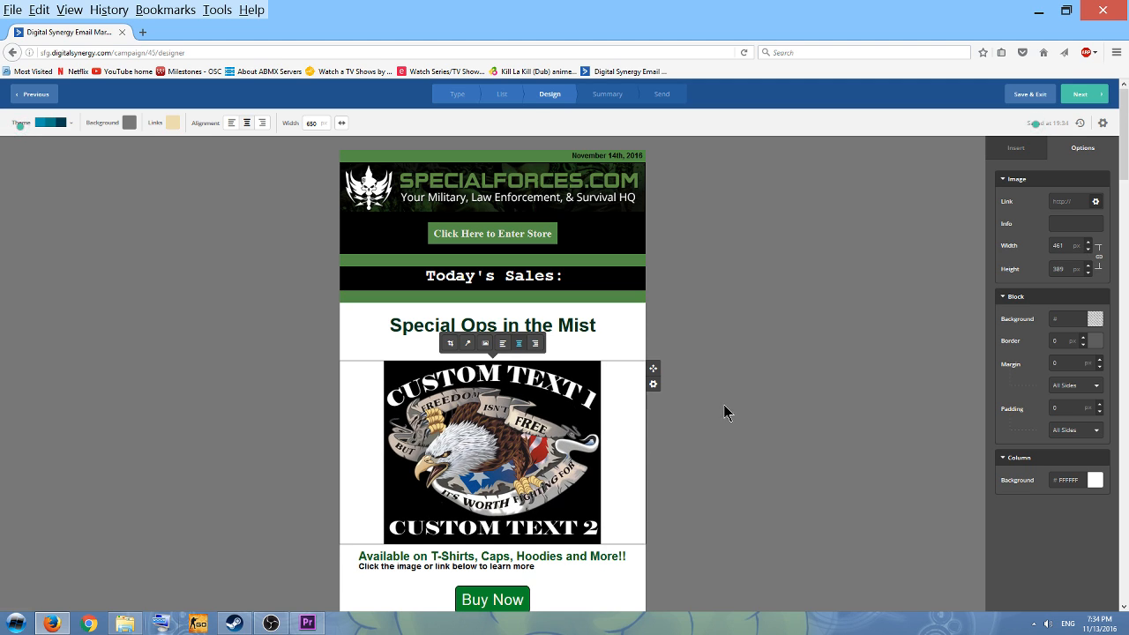
Set the eagle image's width to 650 px so it spans the full email width.
left_click_drag(1058, 248, 1046, 245)
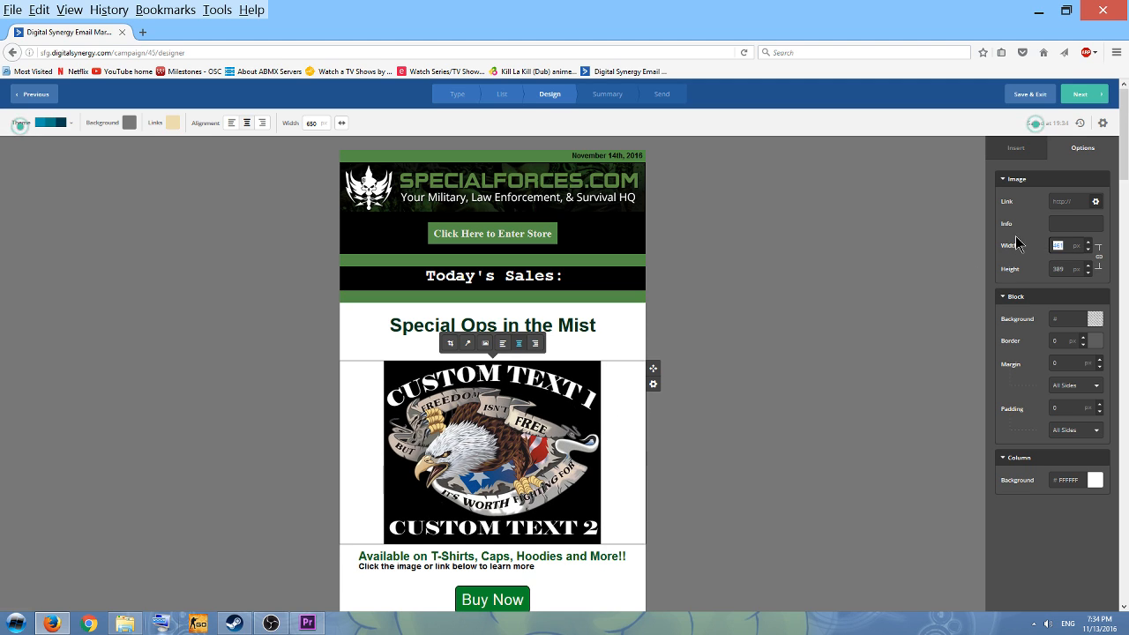
type("650")
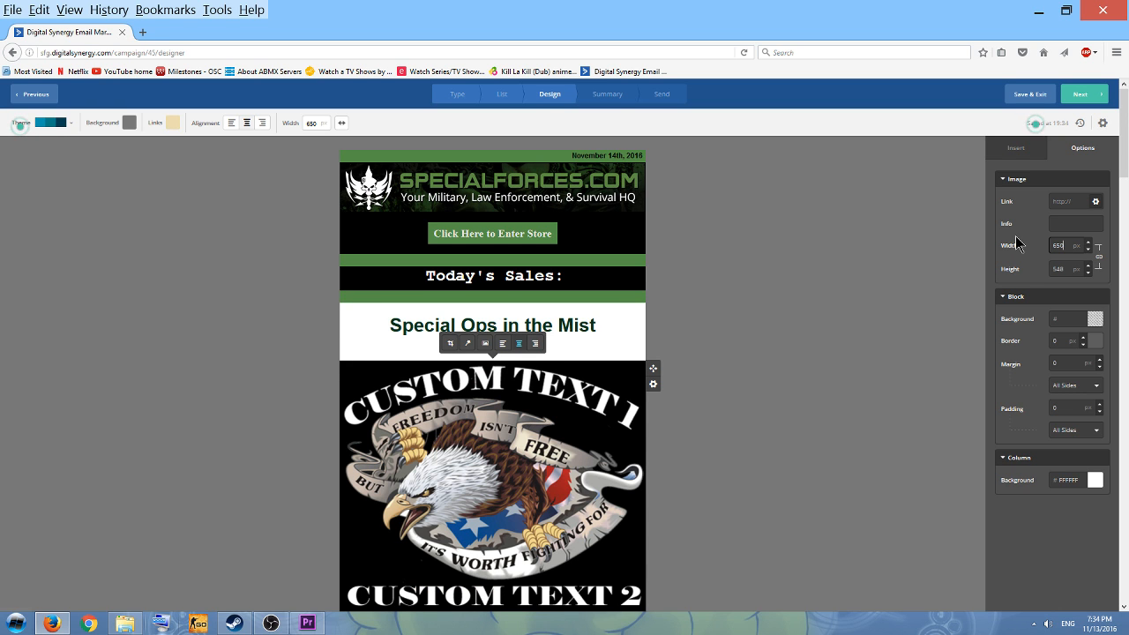
key("BackSpace")
key("BackSpace")
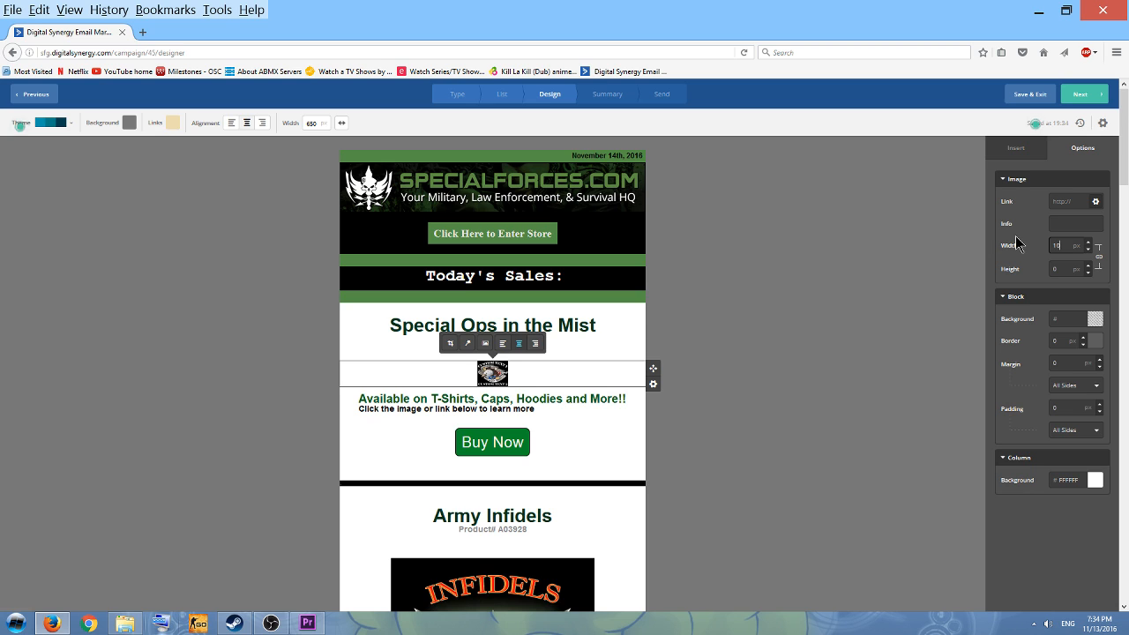
key("BackSpace")
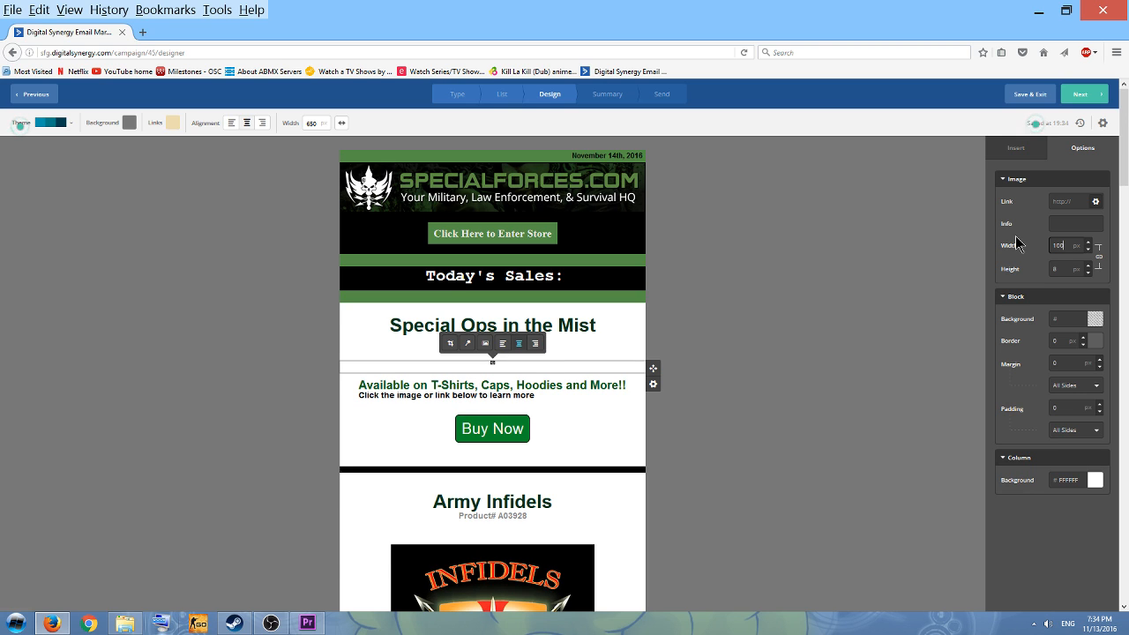
type("00")
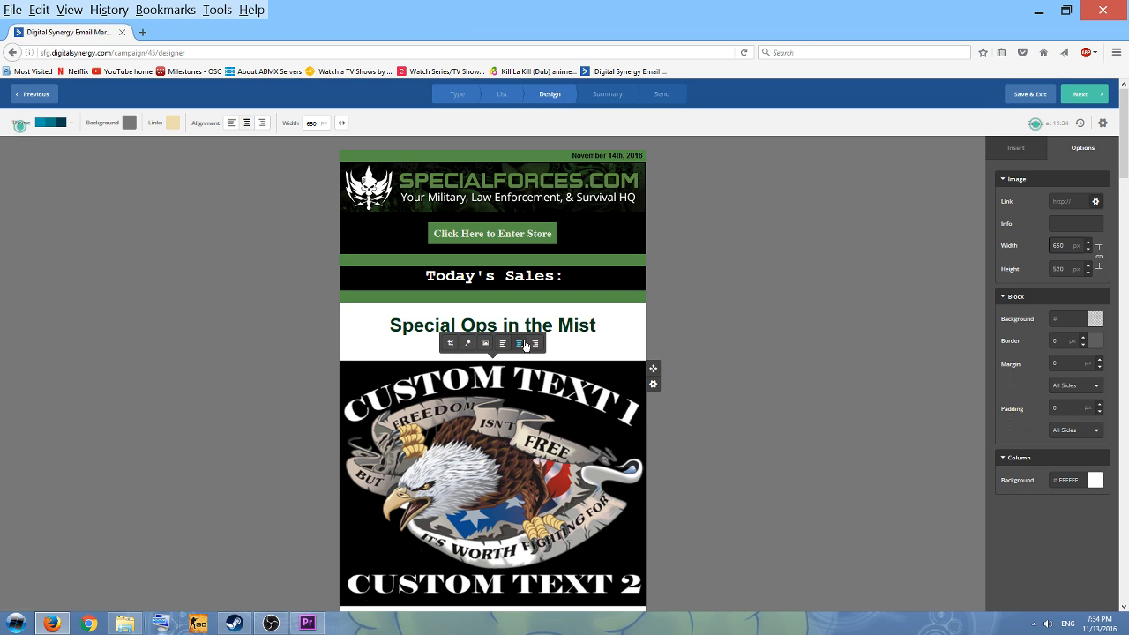
scroll(696, 403, "down", 2)
scroll(708, 390, "up", 1)
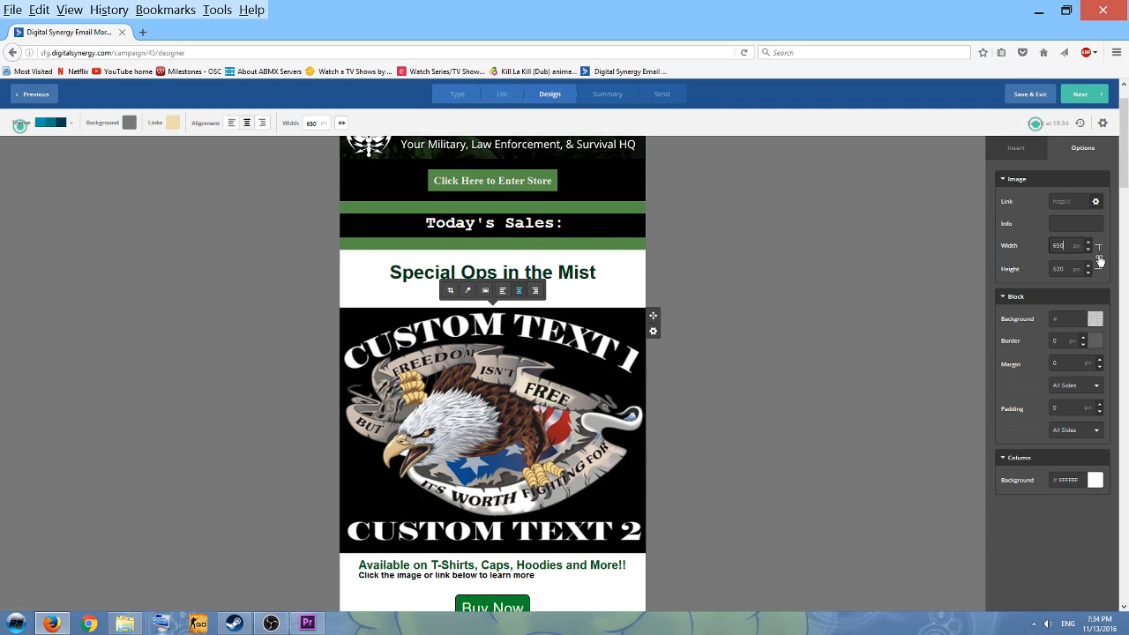
Reduce the eagle image's height to 516 px while keeping its 650 px width.
left_click(1089, 272)
left_click(1088, 272)
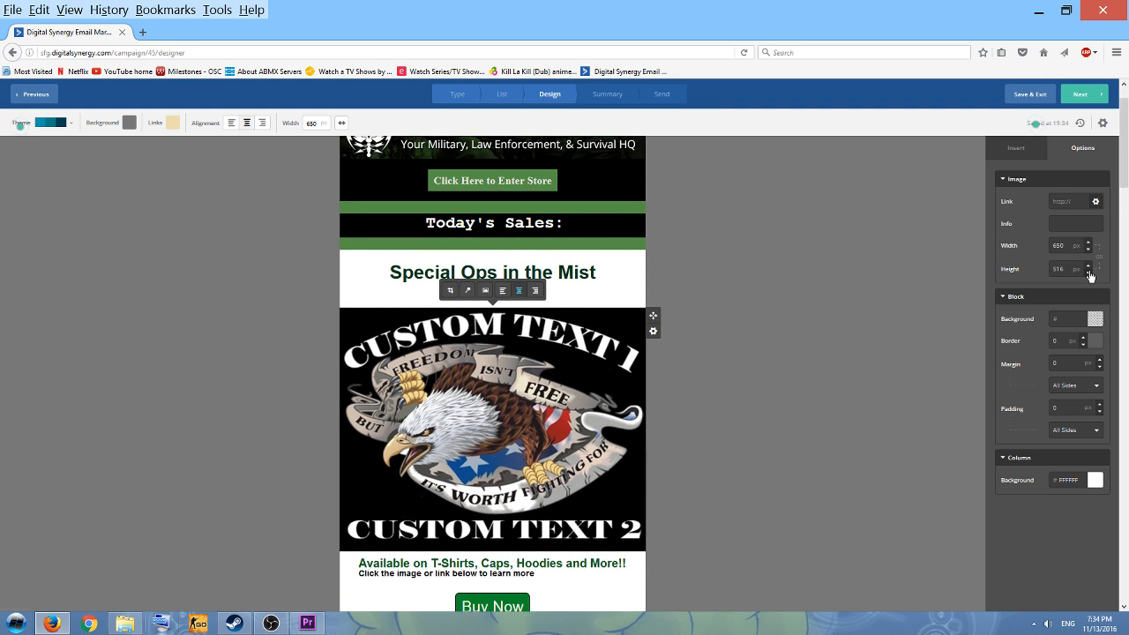
left_click(1089, 271)
left_click(1090, 270)
left_click(1090, 270)
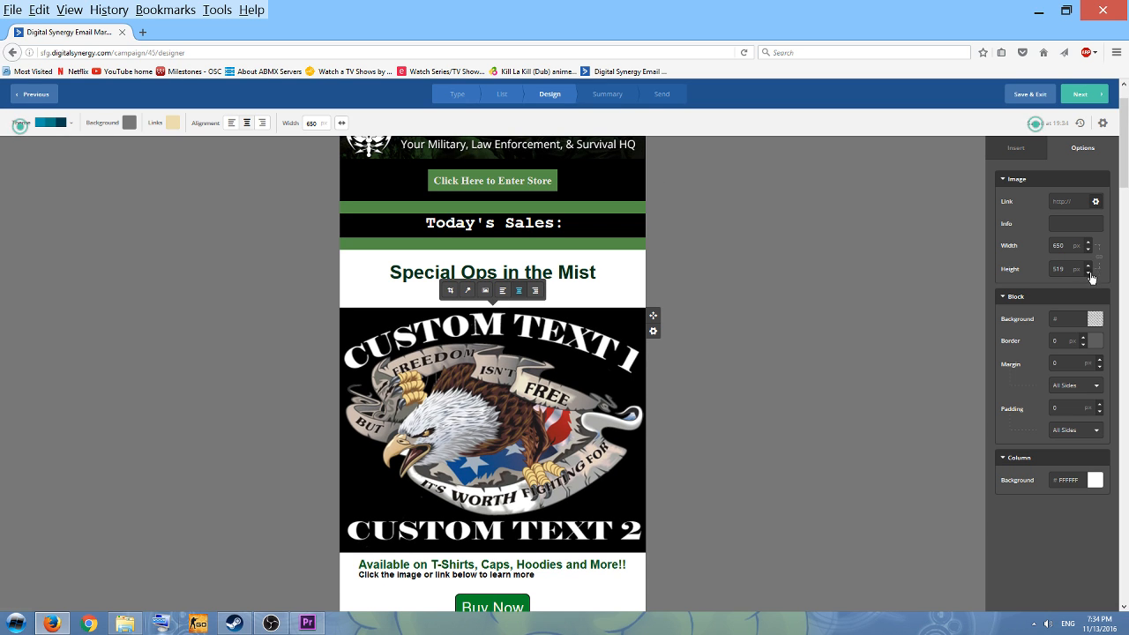
Compare the options of the resized eagle image and the Buy Now button below it, checking how they fit the layout.
scroll(620, 335, "down", 3)
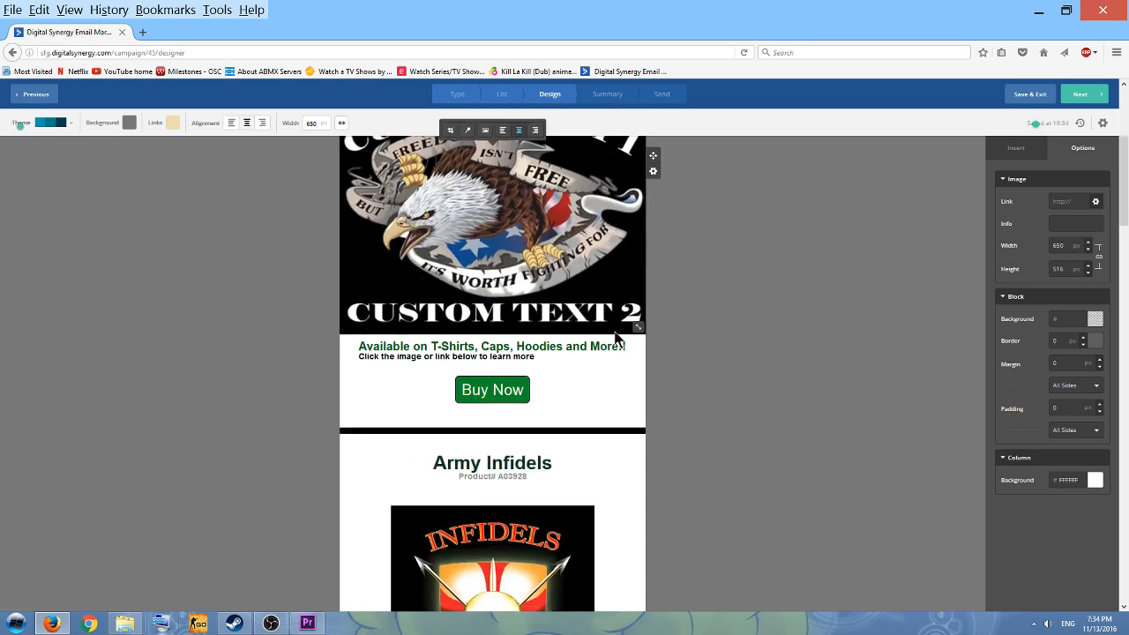
scroll(703, 371, "up", 3)
scroll(618, 353, "down", 5)
scroll(500, 344, "up", 2)
scroll(499, 344, "up", 3)
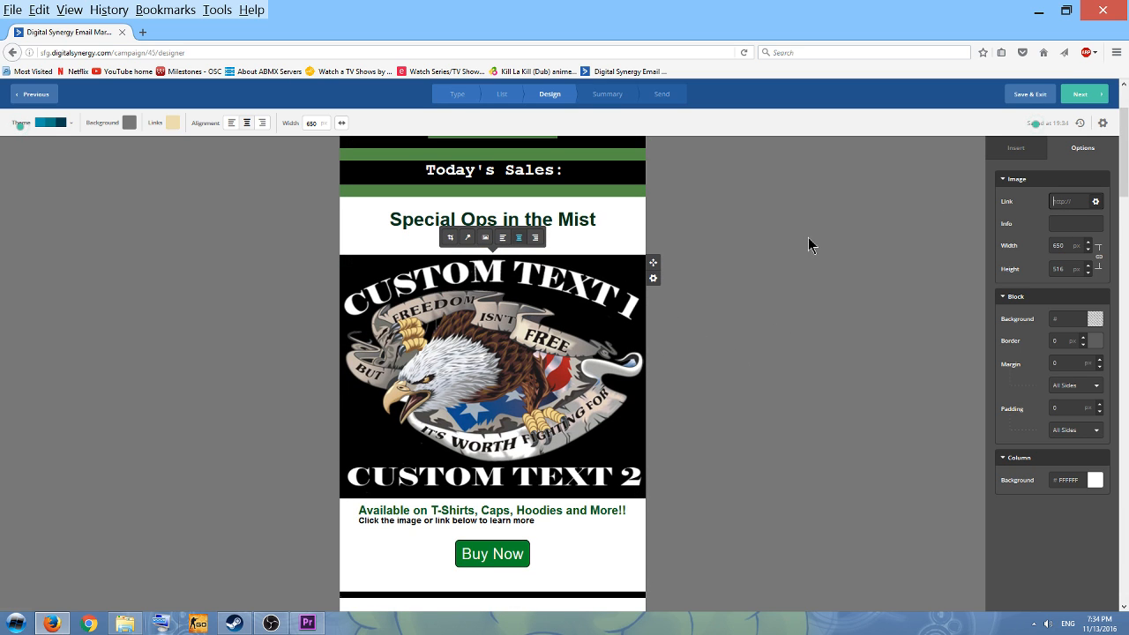
left_click(494, 553)
scroll(680, 351, "down", 3)
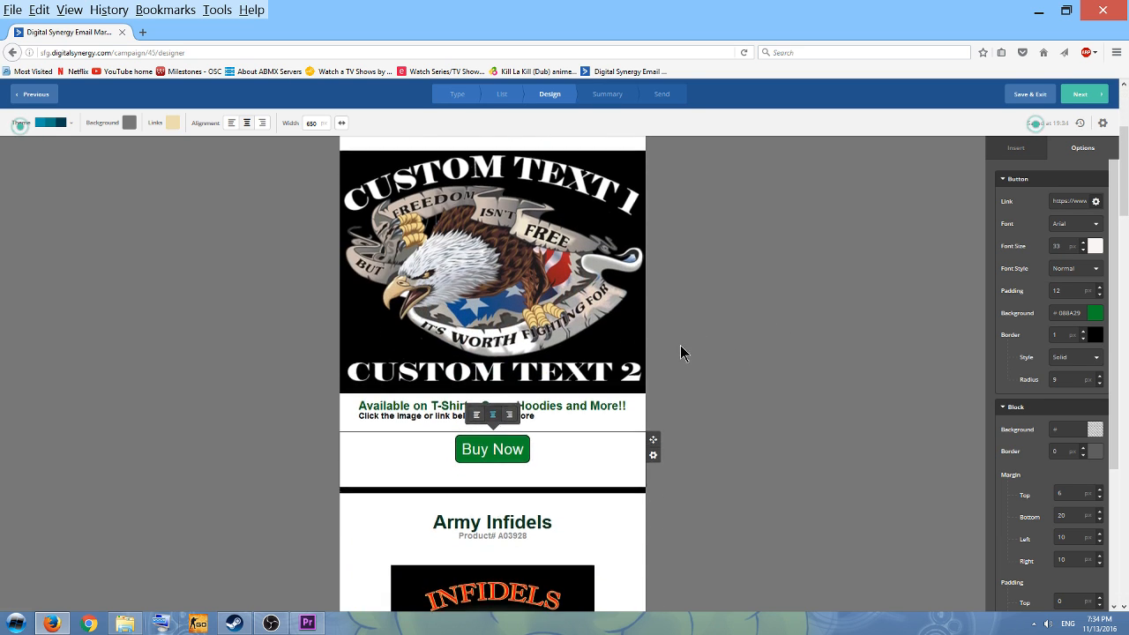
scroll(613, 381, "up", 2)
left_click(612, 381)
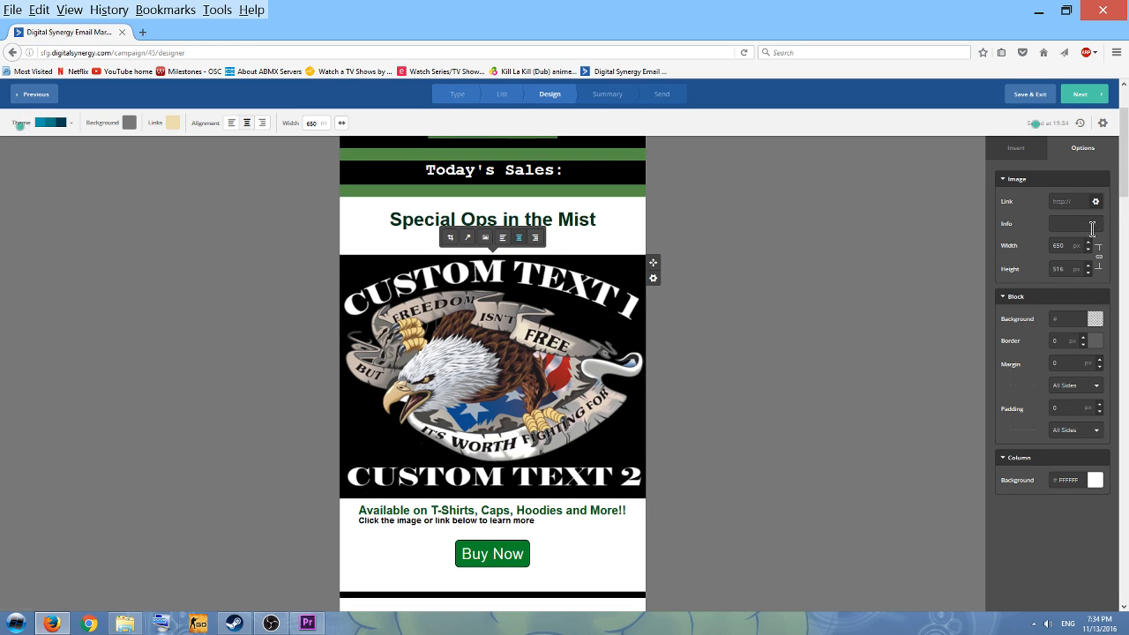
scroll(879, 279, "down", 4)
scroll(550, 214, "up", 4)
Examine the block options of the Special Ops heading, eagle image, description text, Buy Now button and black divider.
left_click(574, 222)
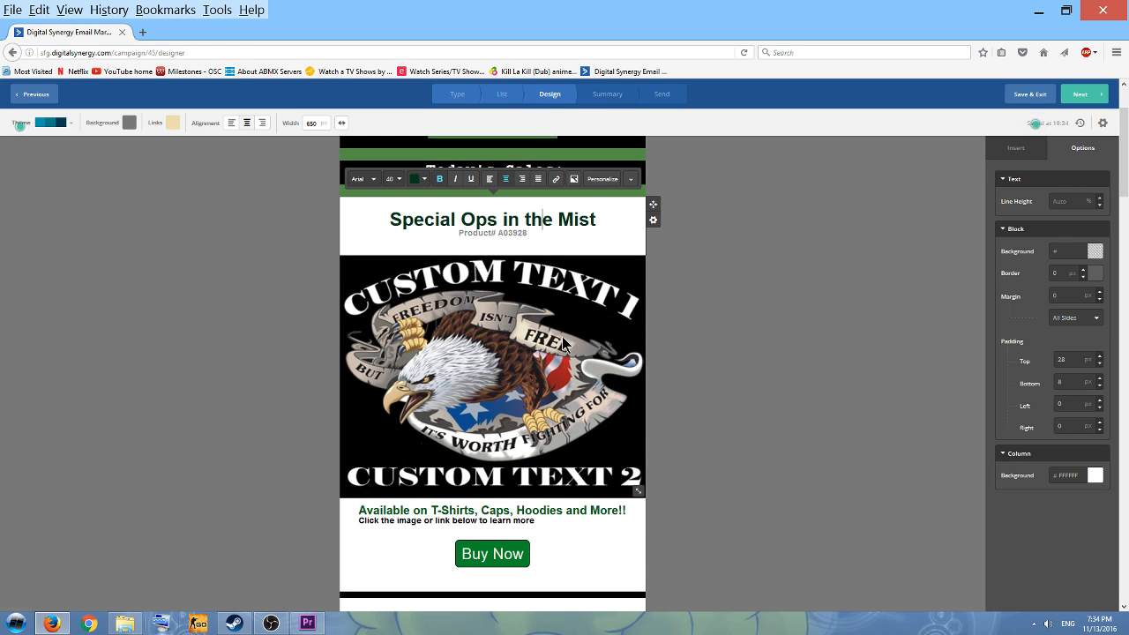
scroll(562, 336, "down", 1)
scroll(562, 319, "up", 1)
left_click(535, 359)
scroll(536, 336, "down", 4)
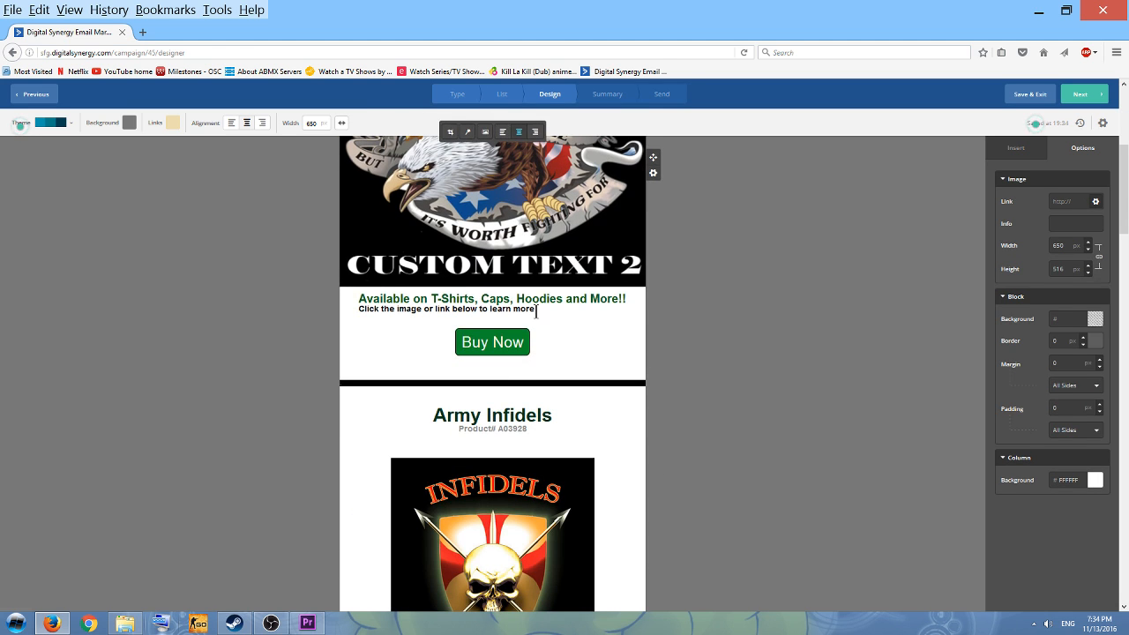
left_click(540, 306)
left_click(604, 342)
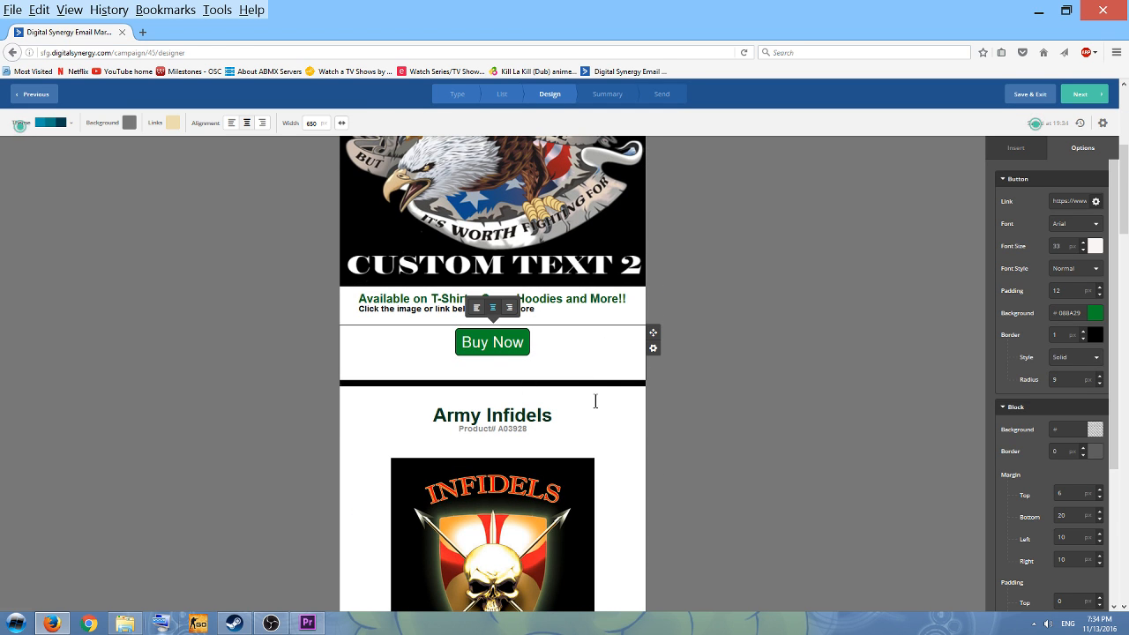
left_click(602, 383)
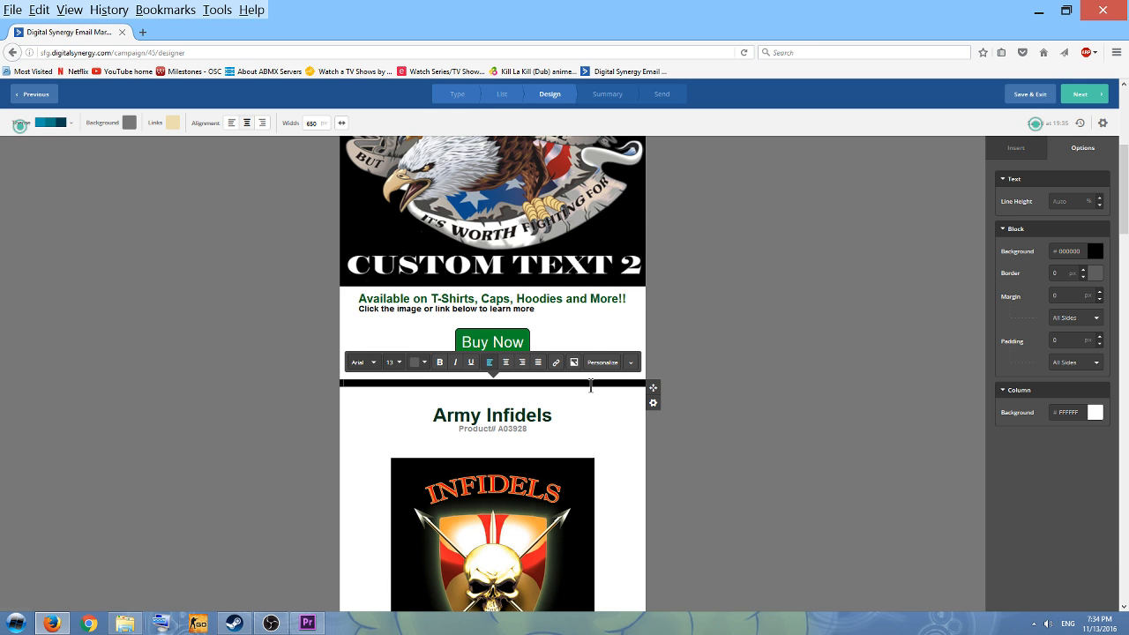
Increase the top padding of the Special Ops in the Mist heading block to 34 px.
scroll(609, 415, "up", 4)
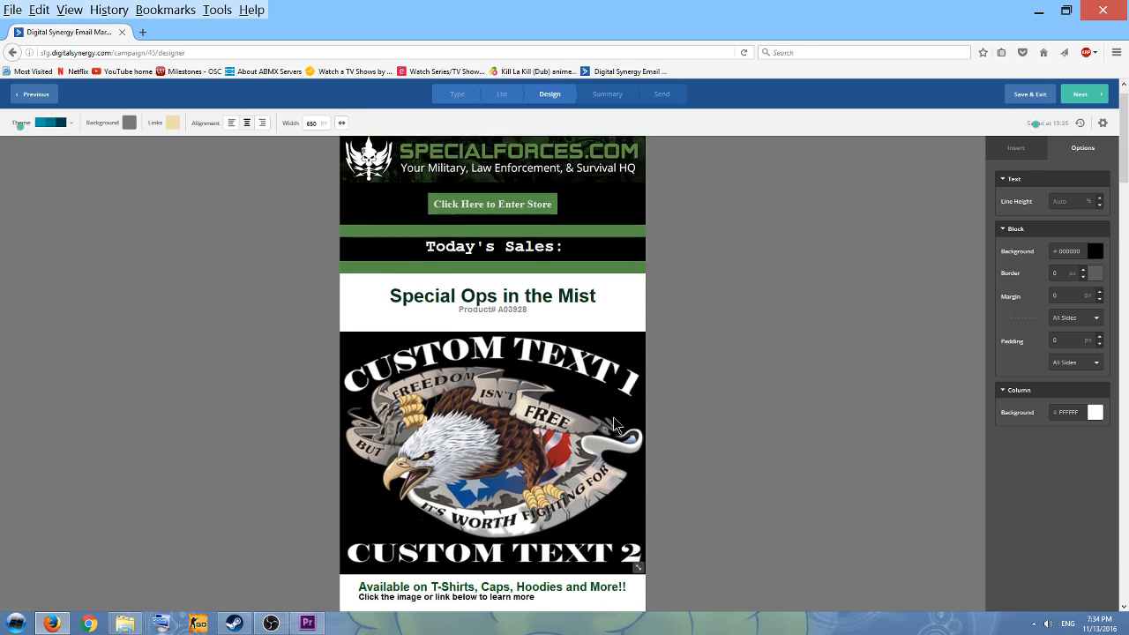
scroll(615, 424, "down", 2)
scroll(574, 353, "up", 2)
left_click(525, 271)
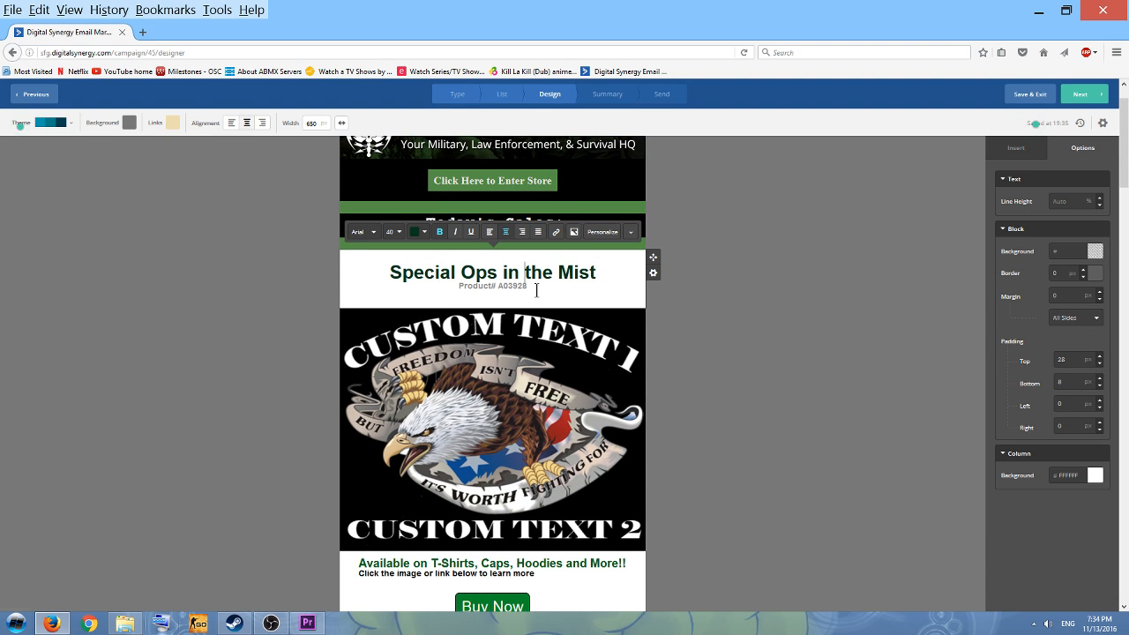
left_click(1100, 357)
left_click(1099, 357)
left_click(1100, 357)
left_click(1099, 357)
left_click(1100, 357)
left_click(1099, 357)
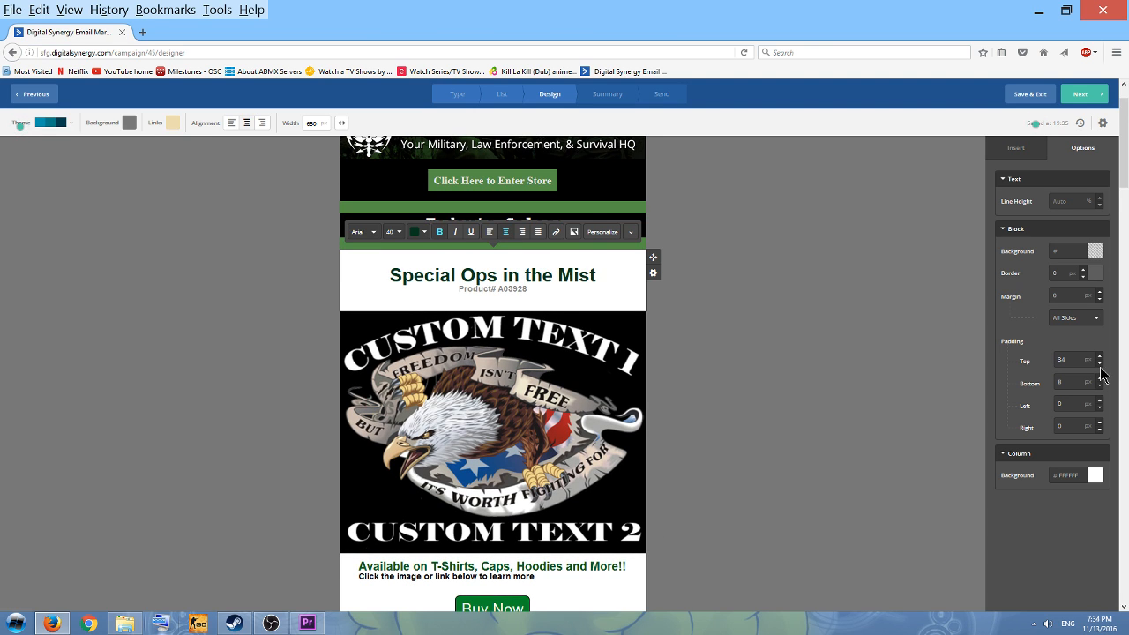
Reduce the top padding of the Special Ops in the Mist heading block to 27 px.
left_click(1099, 364)
left_click(1100, 364)
left_click(1100, 365)
left_click(1099, 364)
left_click(1099, 364)
left_click(1099, 365)
left_click(1099, 364)
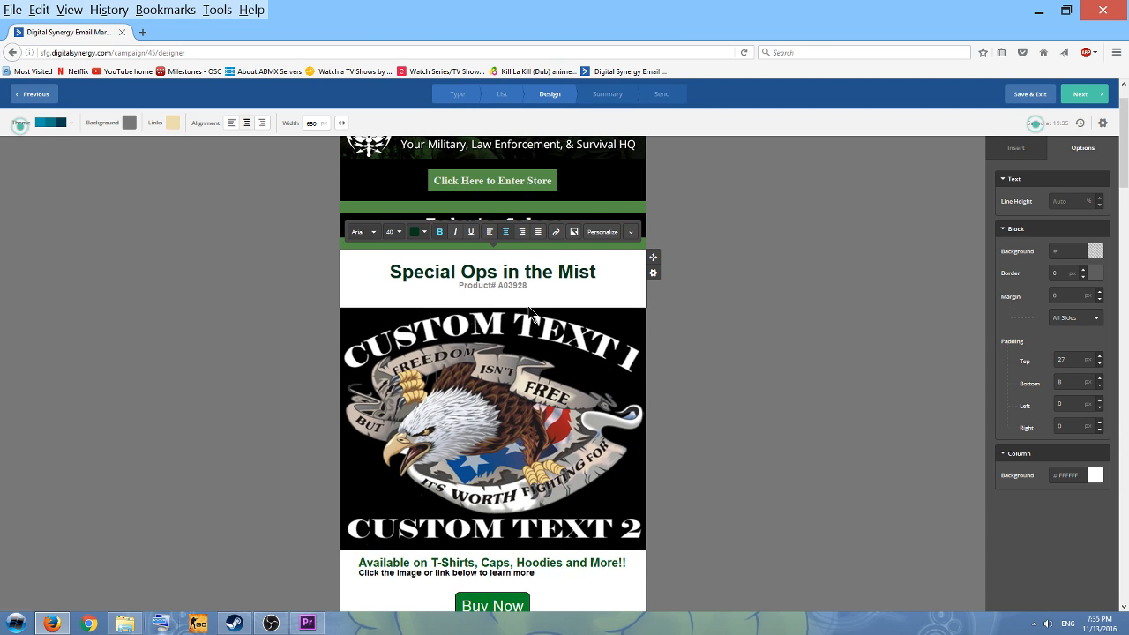
Review the email layout from the header through the eagle section to the Army Infidels section.
scroll(540, 413, "down", 6)
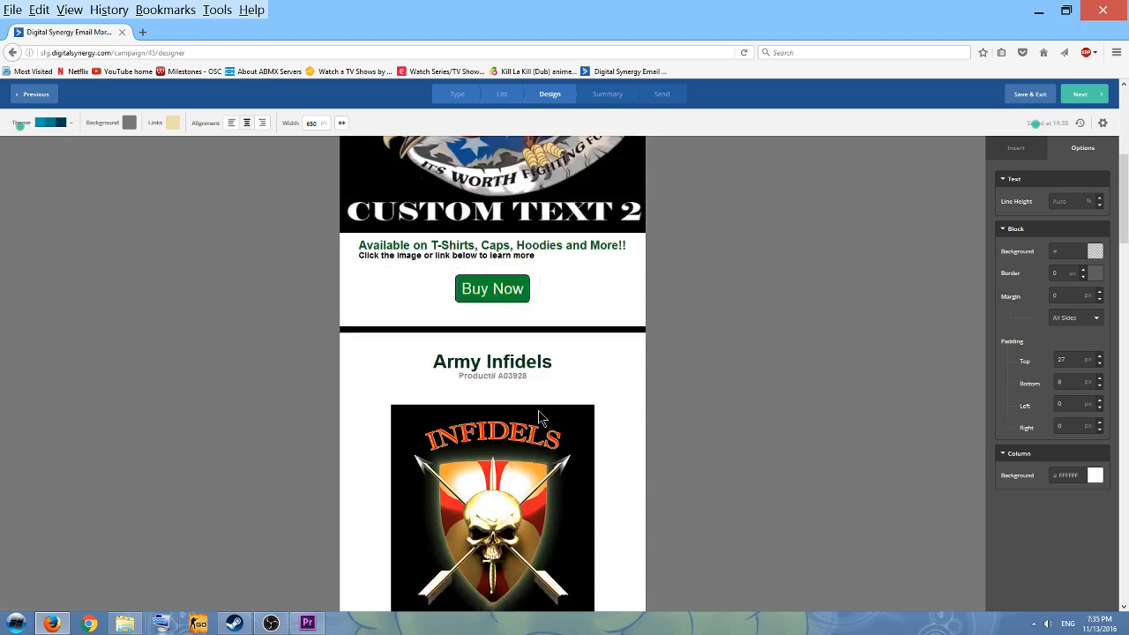
scroll(540, 413, "up", 3)
scroll(540, 412, "up", 1)
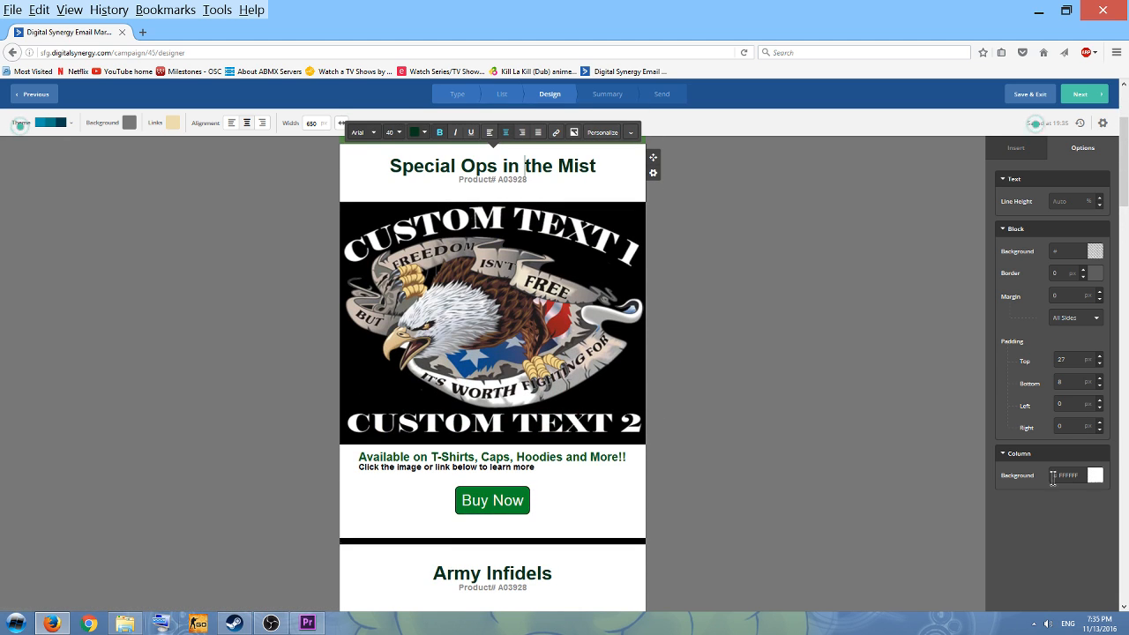
scroll(725, 391, "up", 3)
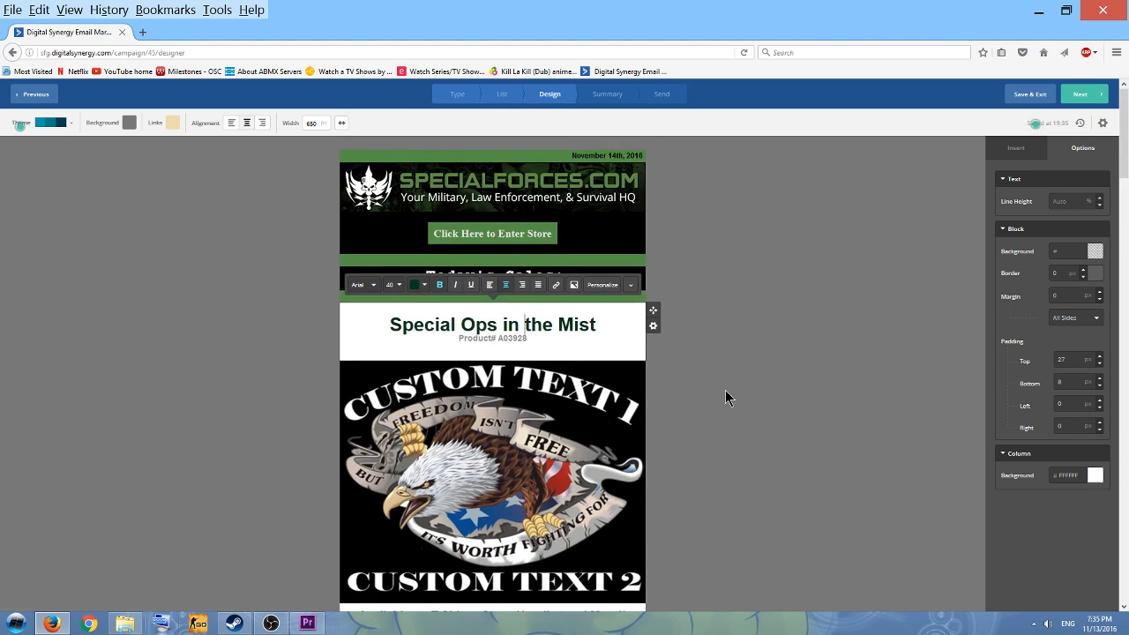
scroll(729, 401, "down", 2)
scroll(729, 401, "up", 3)
scroll(625, 399, "down", 5)
scroll(620, 401, "up", 10)
scroll(655, 413, "down", 10)
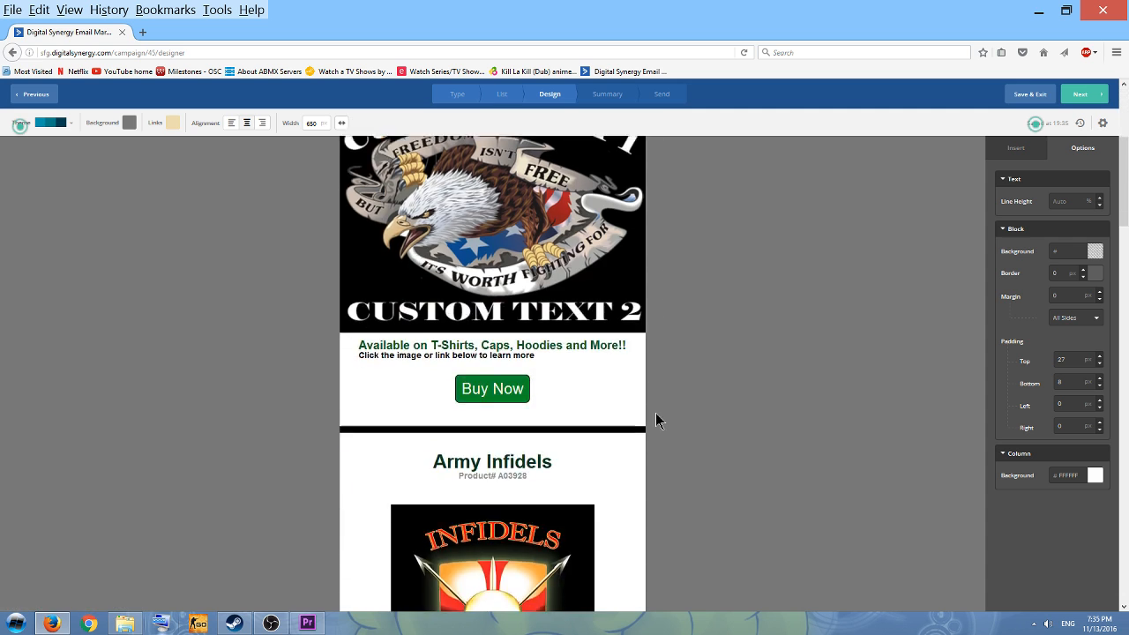
scroll(651, 423, "up", 4)
scroll(651, 431, "up", 5)
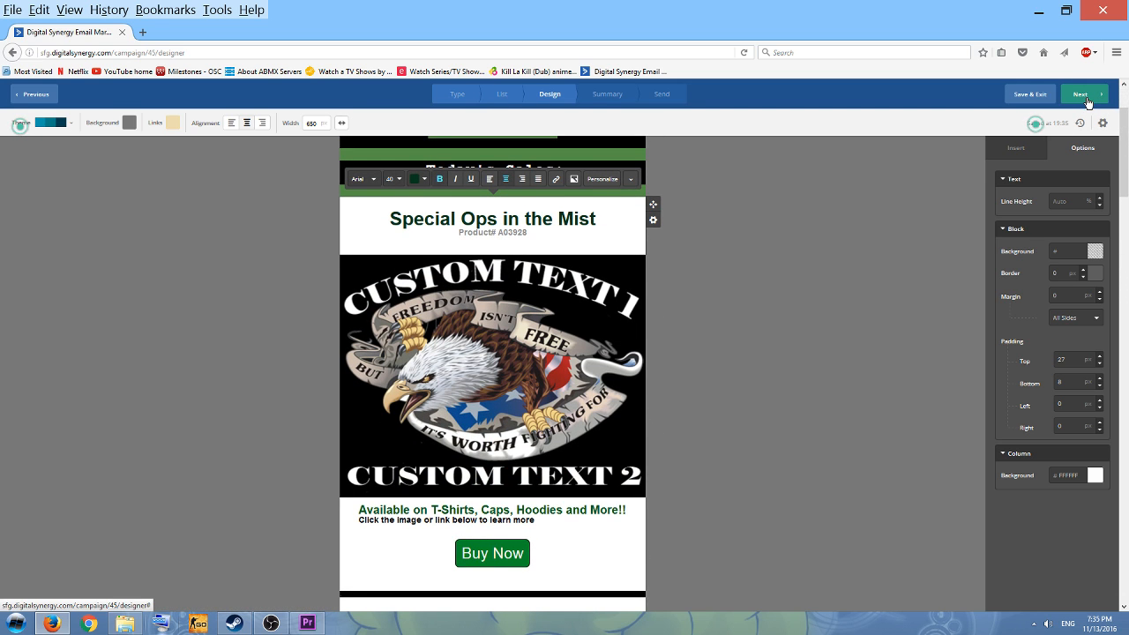
Continue to the campaign summary and review its subject, list, tracking, delivery and test options.
left_click(1087, 100)
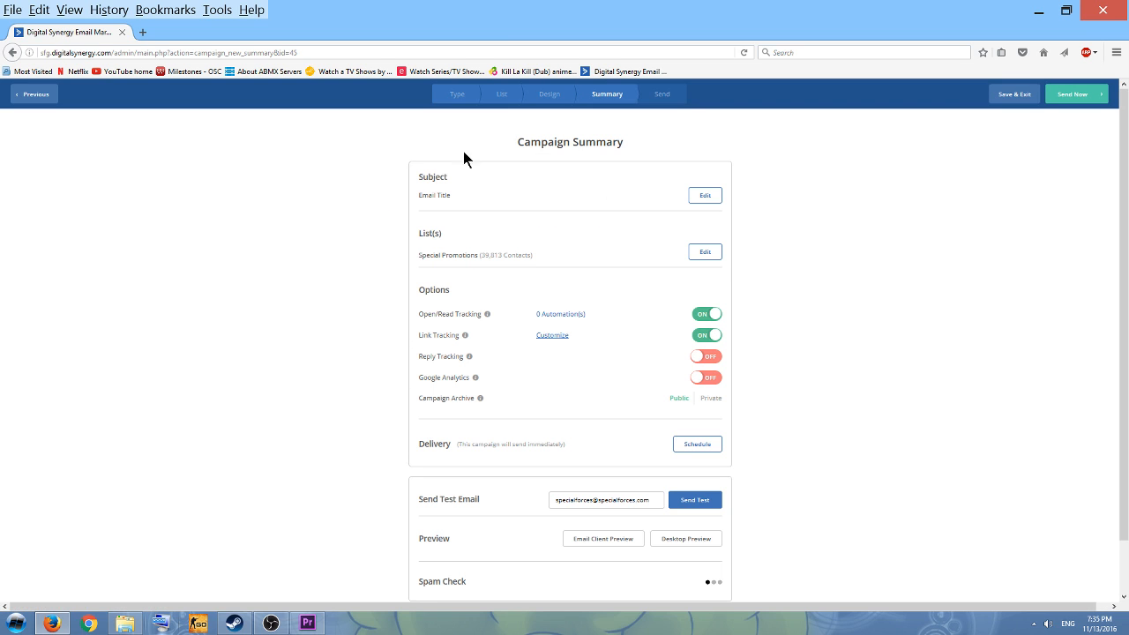
scroll(453, 229, "down", 2)
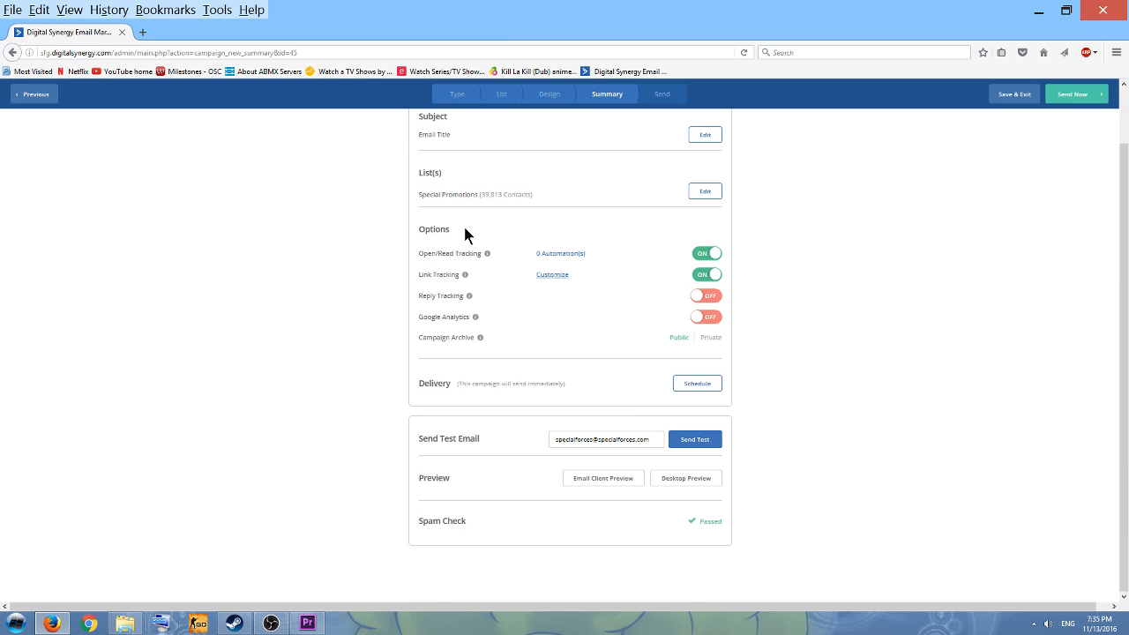
scroll(463, 223, "up", 2)
scroll(529, 242, "down", 2)
scroll(723, 264, "up", 2)
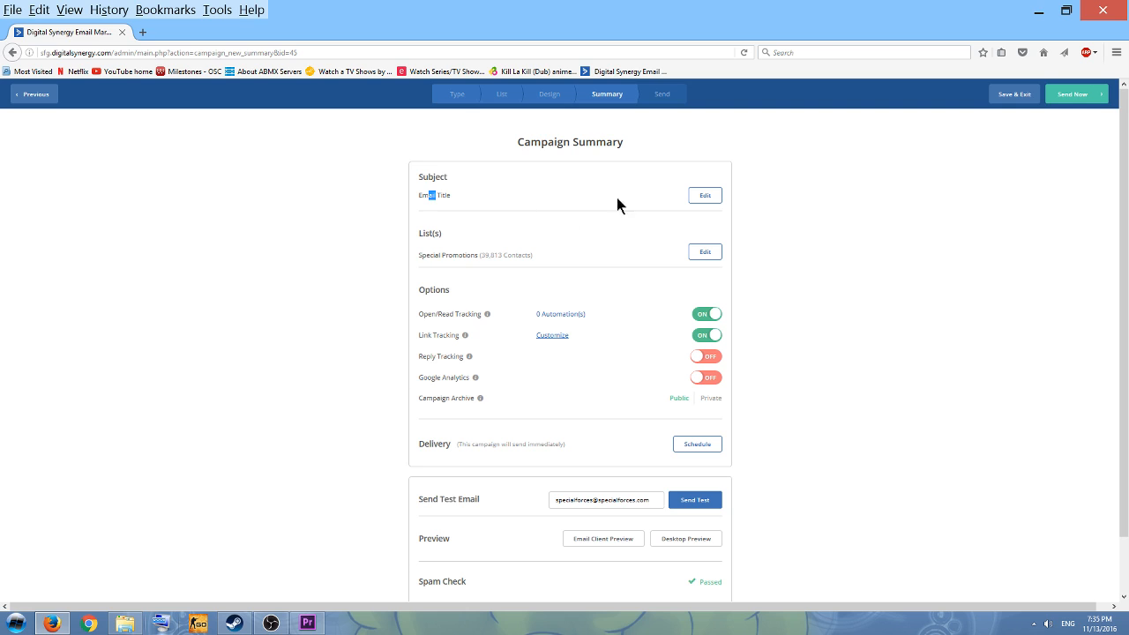
left_click(652, 196)
triple_click(546, 198)
double_click(546, 198)
left_click(547, 198)
triple_click(546, 199)
left_click(546, 199)
triple_click(548, 204)
double_click(548, 204)
left_click(556, 258)
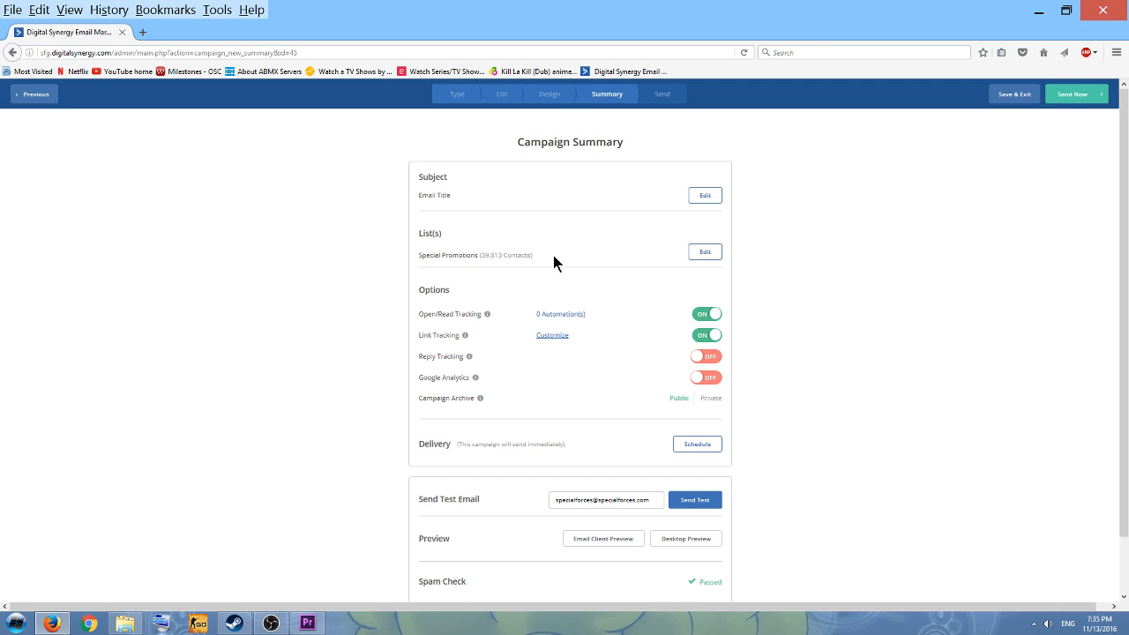
Edit the campaign's subject from the summary, replacing it with "this title is better", and close the settings.
left_click(697, 201)
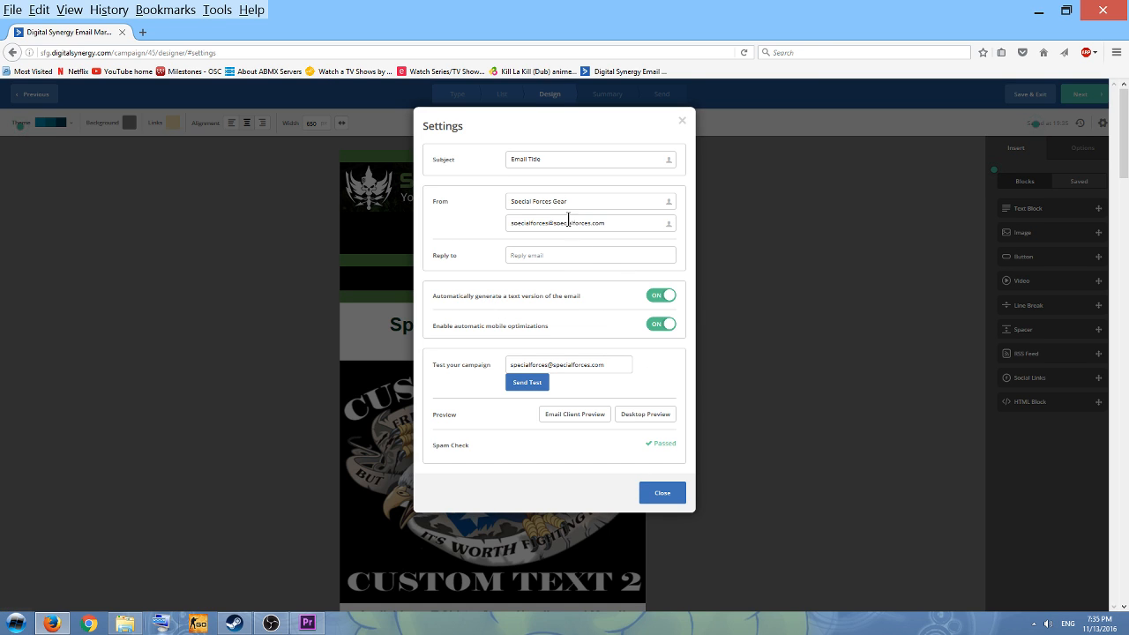
triple_click(619, 161)
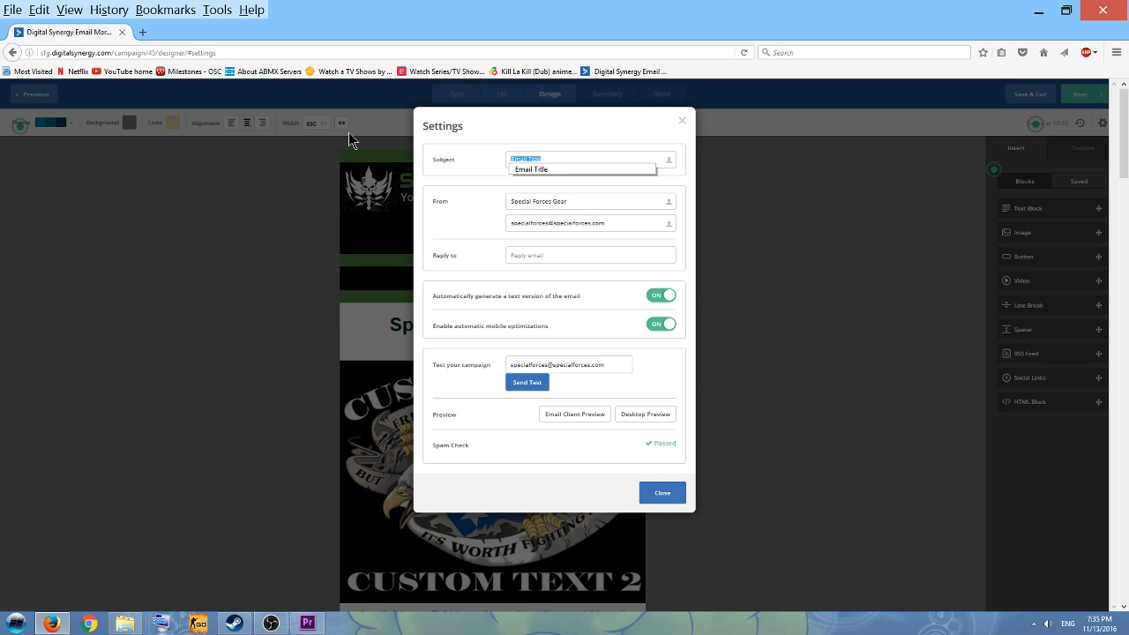
type("this ca")
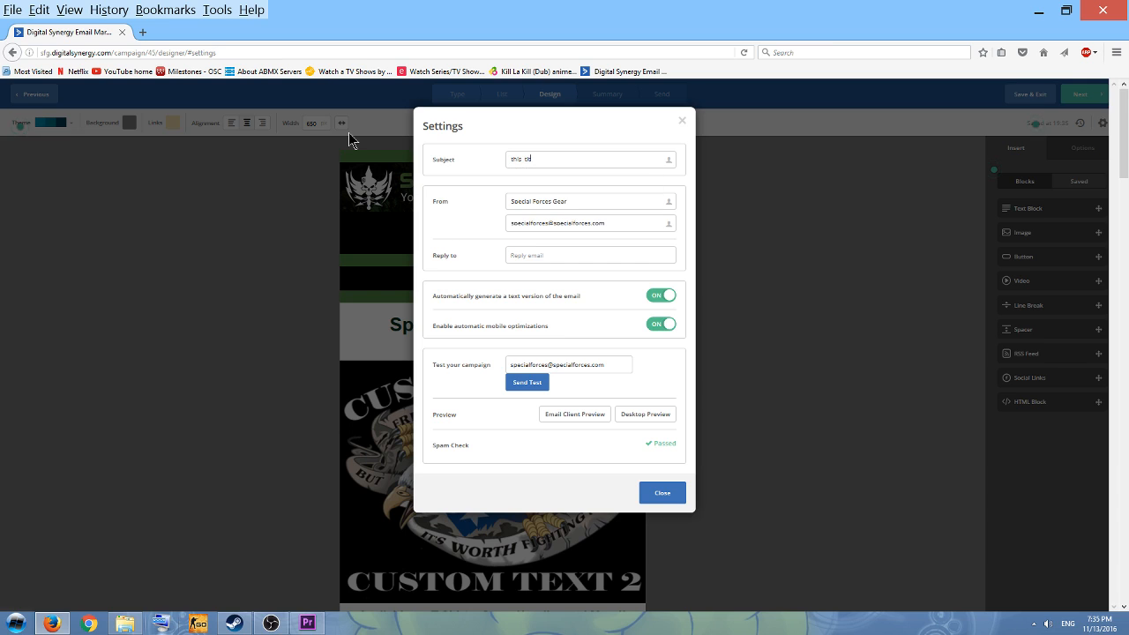
type("tle is bo")
type("tter")
left_click(668, 499)
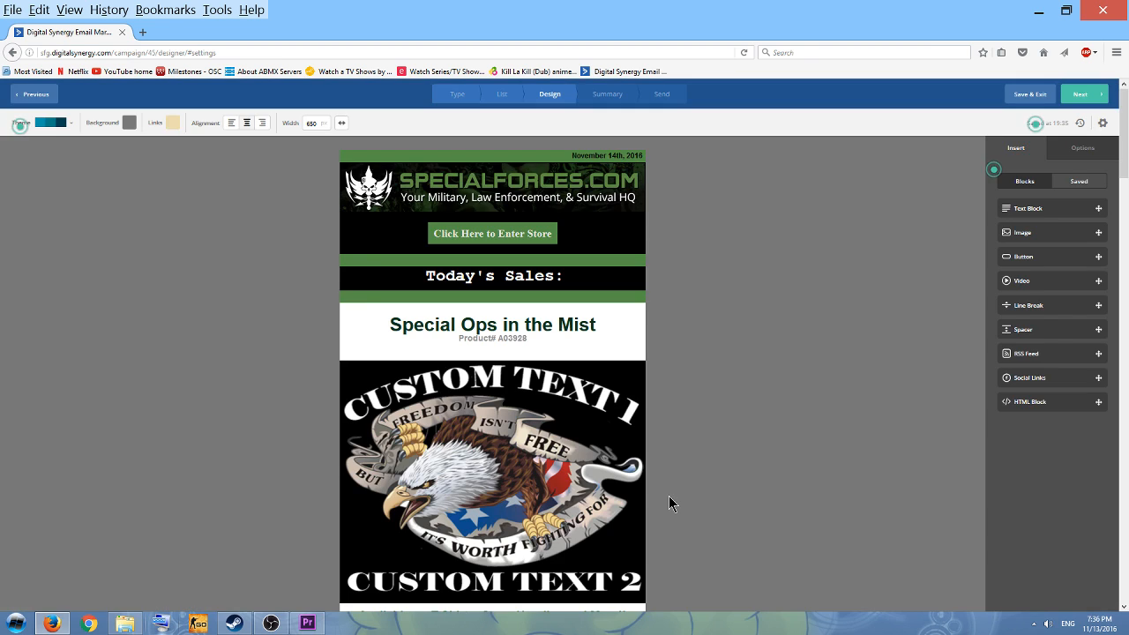
Continue to the campaign summary and review the subject, list, options, delivery and test sections.
left_click(1089, 99)
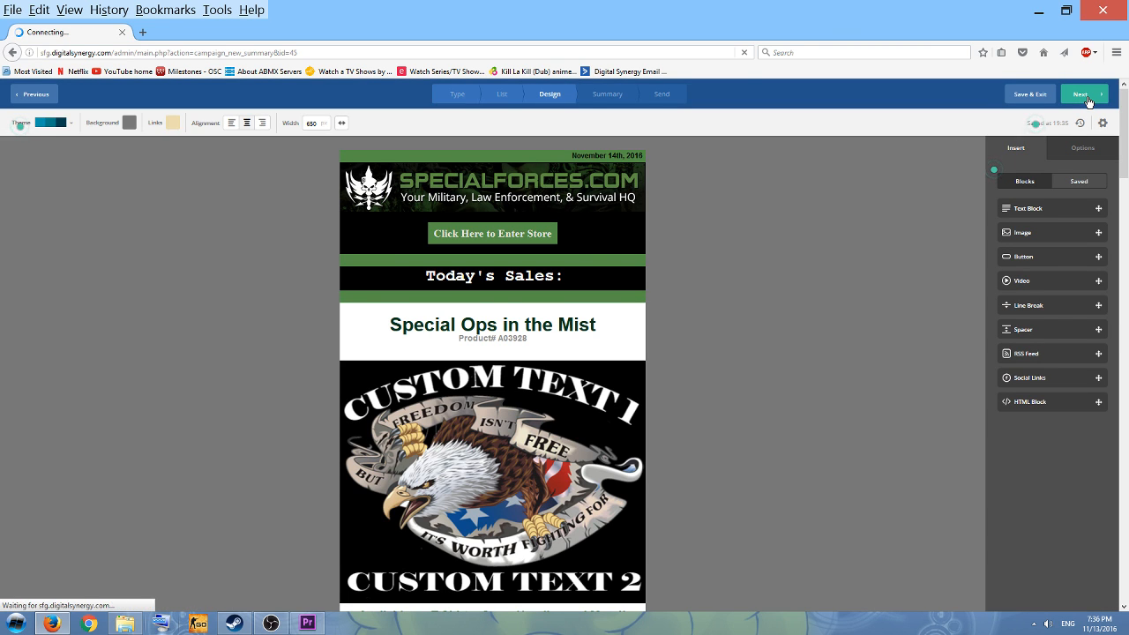
scroll(834, 245, "down", 1)
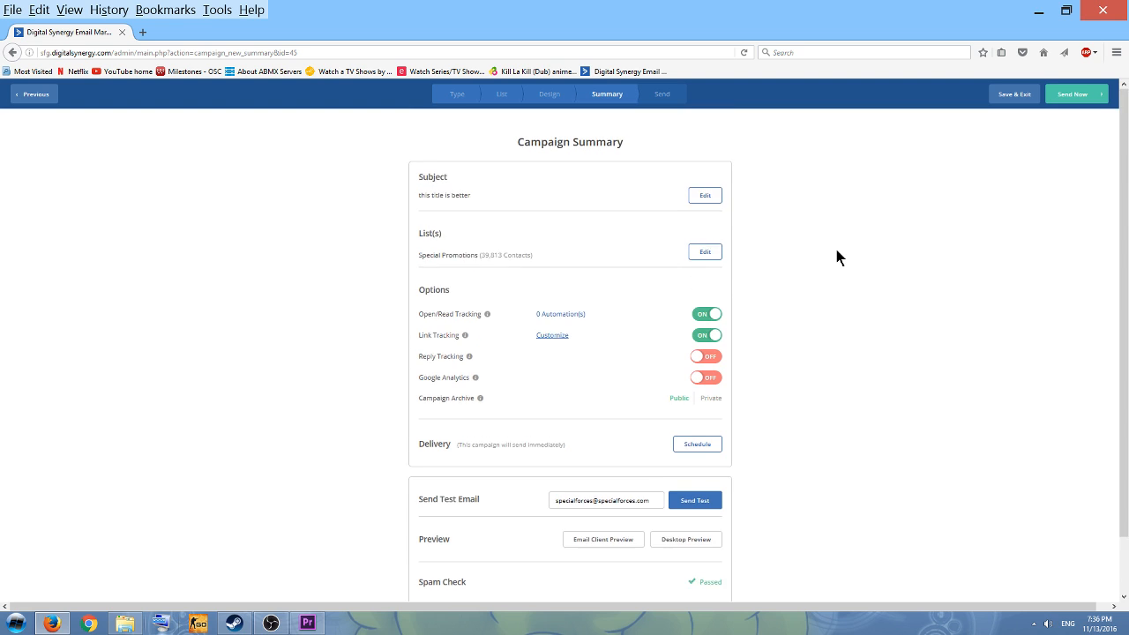
scroll(834, 245, "down", 1)
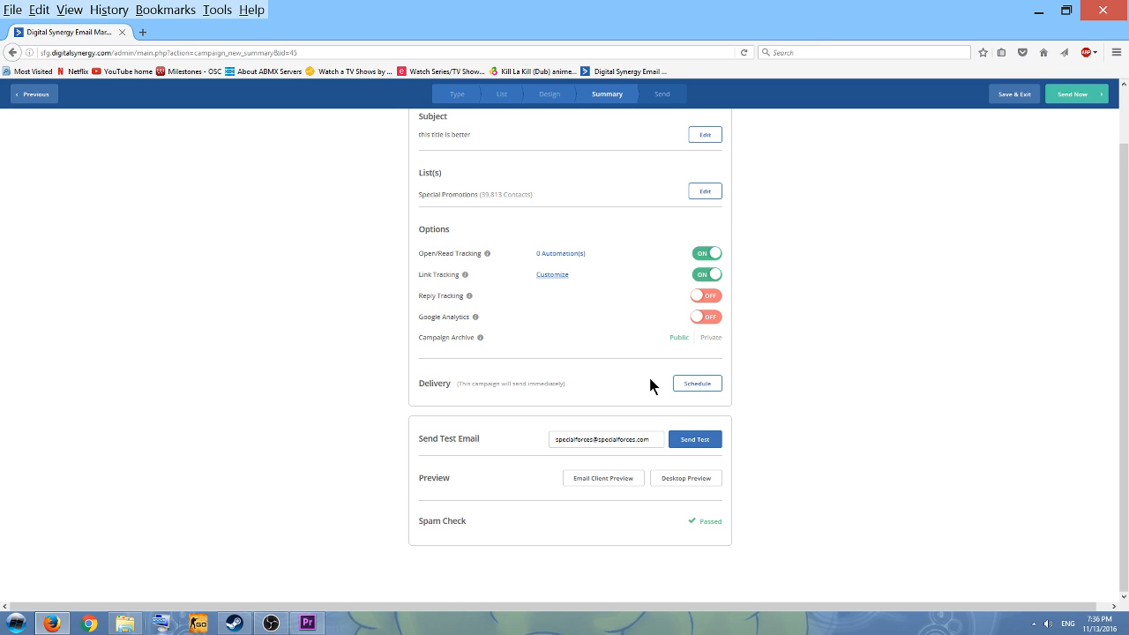
scroll(641, 388, "up", 2)
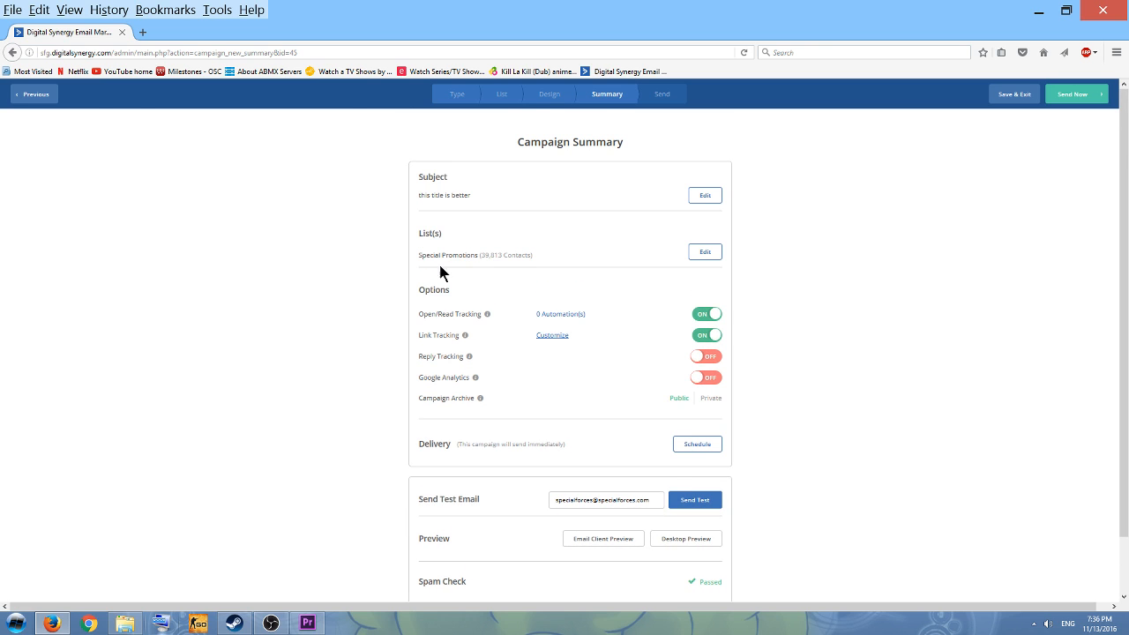
Turn on scheduled delivery for the campaign and view the available send date and hour choices.
left_click(713, 445)
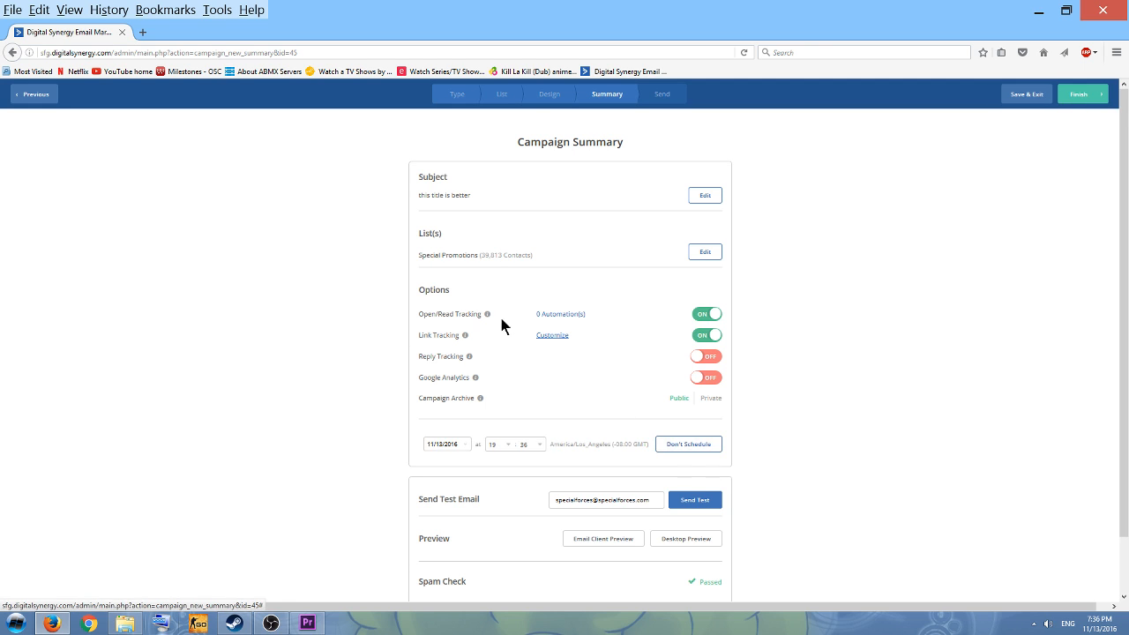
left_click(464, 444)
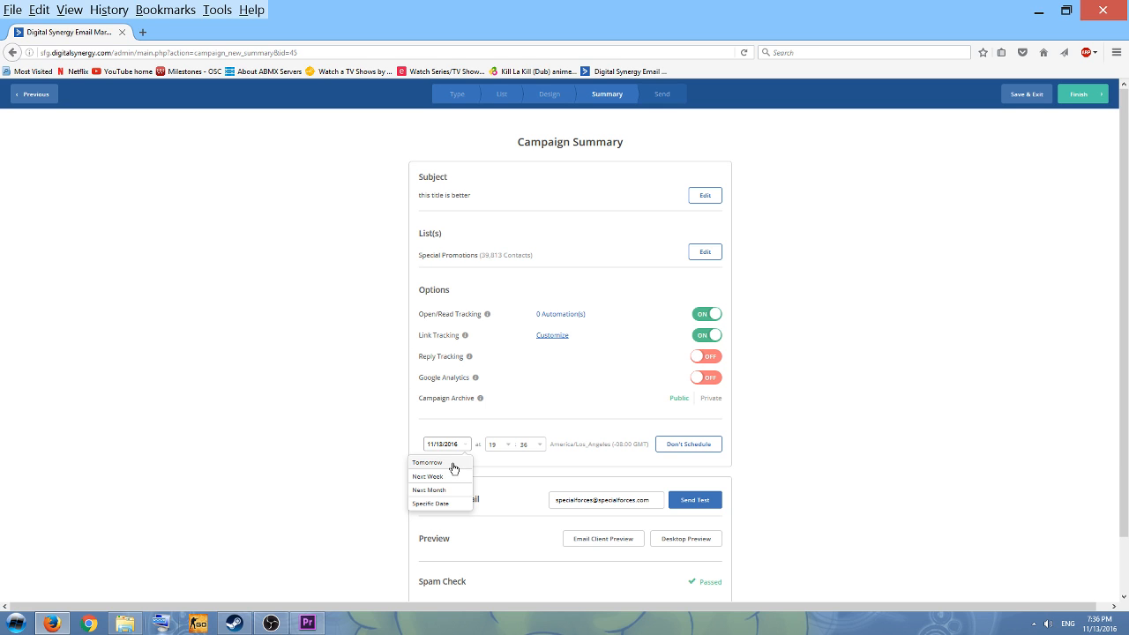
left_click(509, 447)
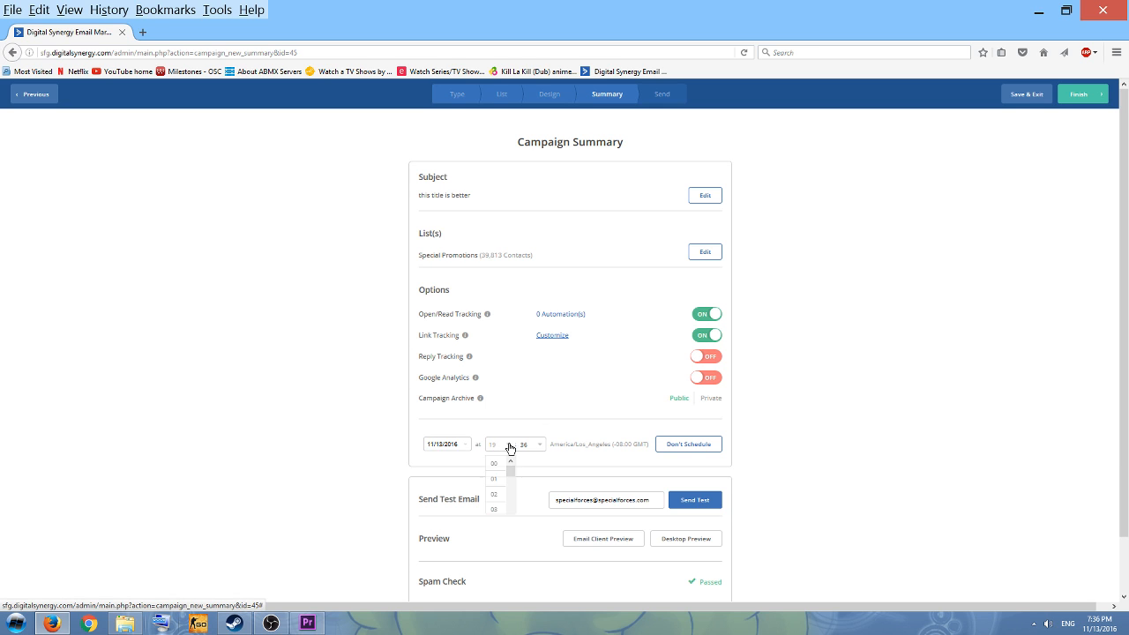
left_click(513, 448)
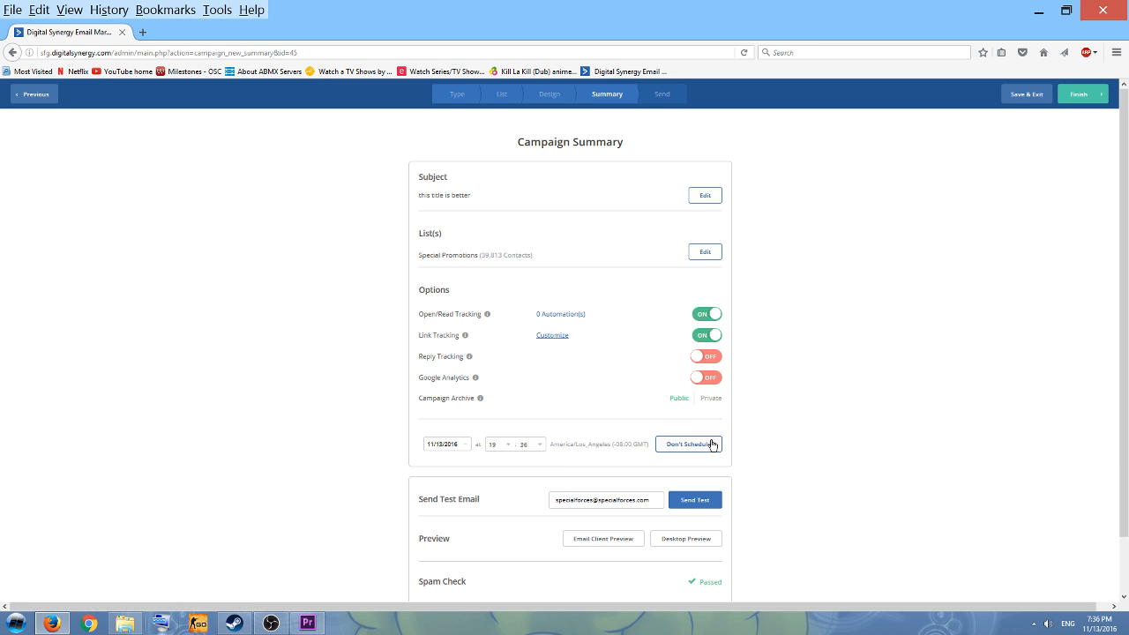
scroll(622, 438, "down", 1)
scroll(622, 439, "up", 1)
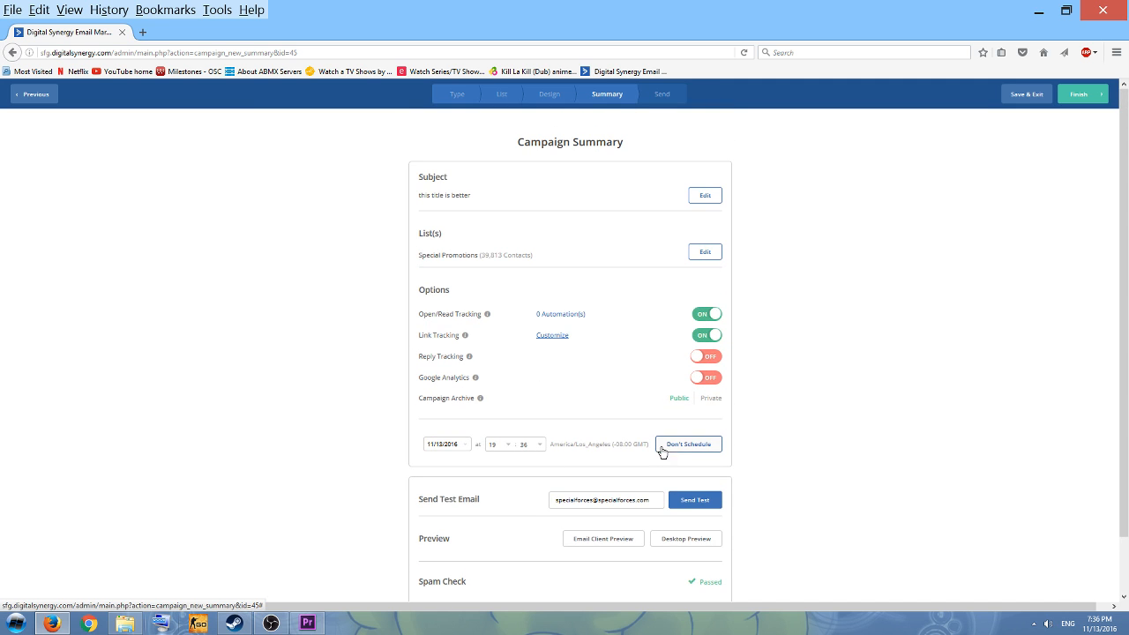
scroll(606, 452, "down", 1)
scroll(606, 448, "up", 1)
scroll(606, 449, "down", 1)
scroll(605, 452, "up", 1)
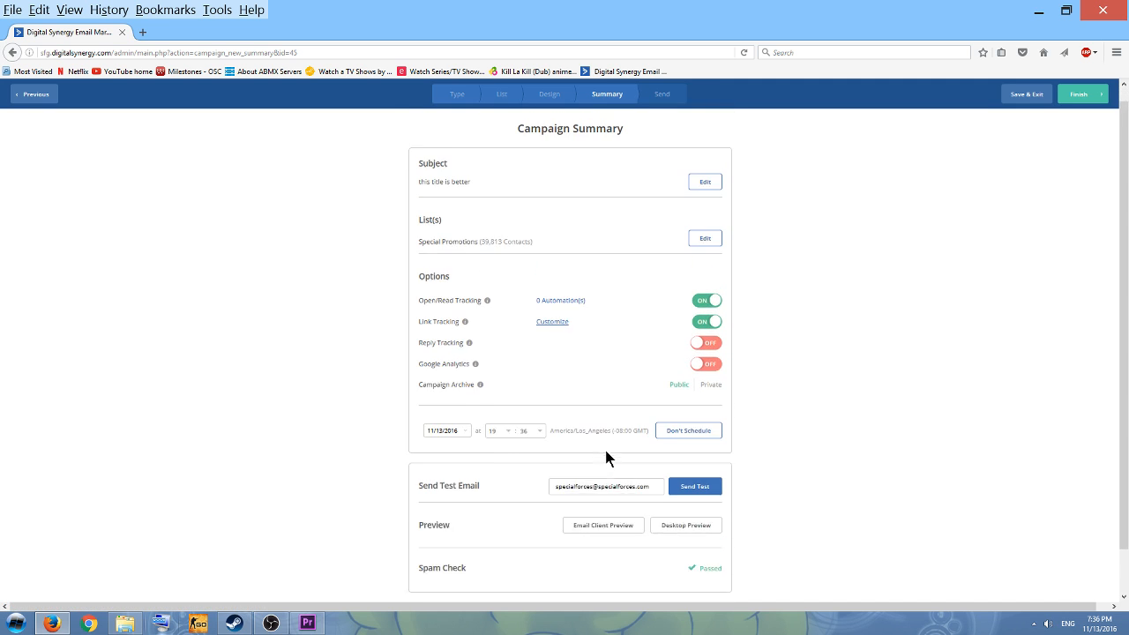
Replace the test recipient with the reviewer's e-mail address and send the test email.
scroll(545, 445, "down", 1)
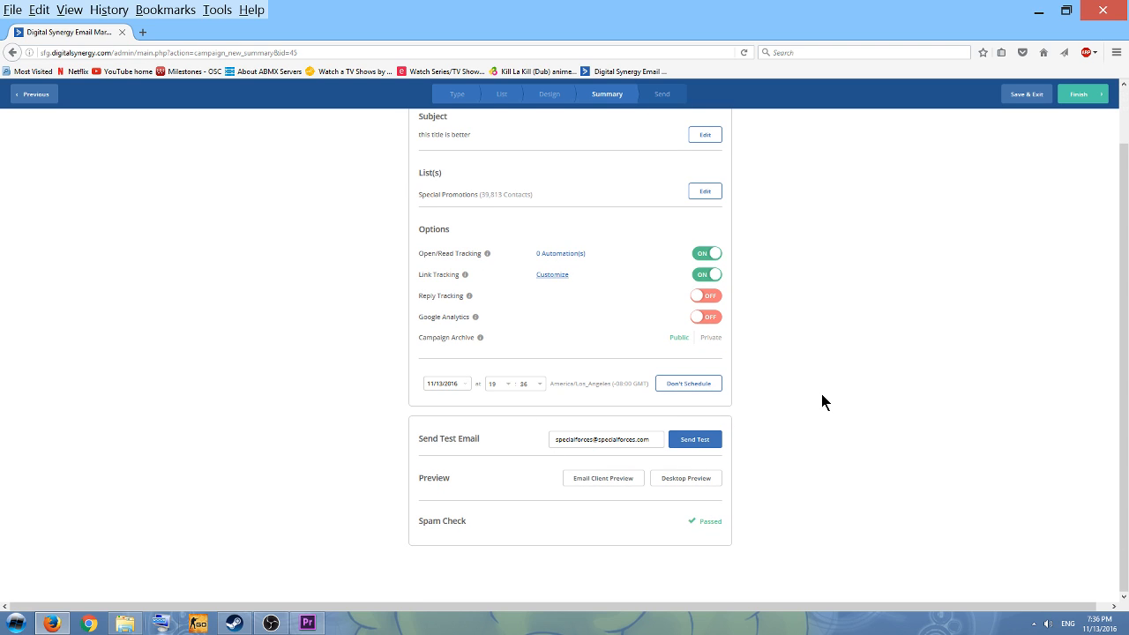
left_click(660, 439)
left_click_drag(655, 438, 436, 438)
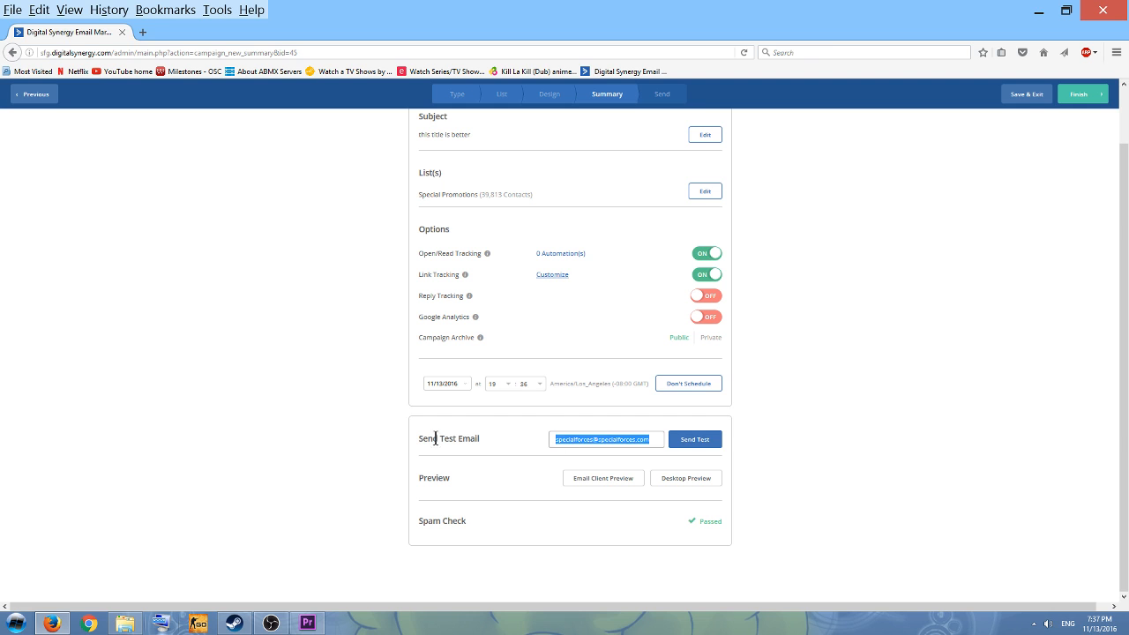
left_click(511, 446)
scroll(522, 440, "up", 1)
scroll(521, 440, "down", 1)
left_click_drag(653, 439, 519, 440)
type("s")
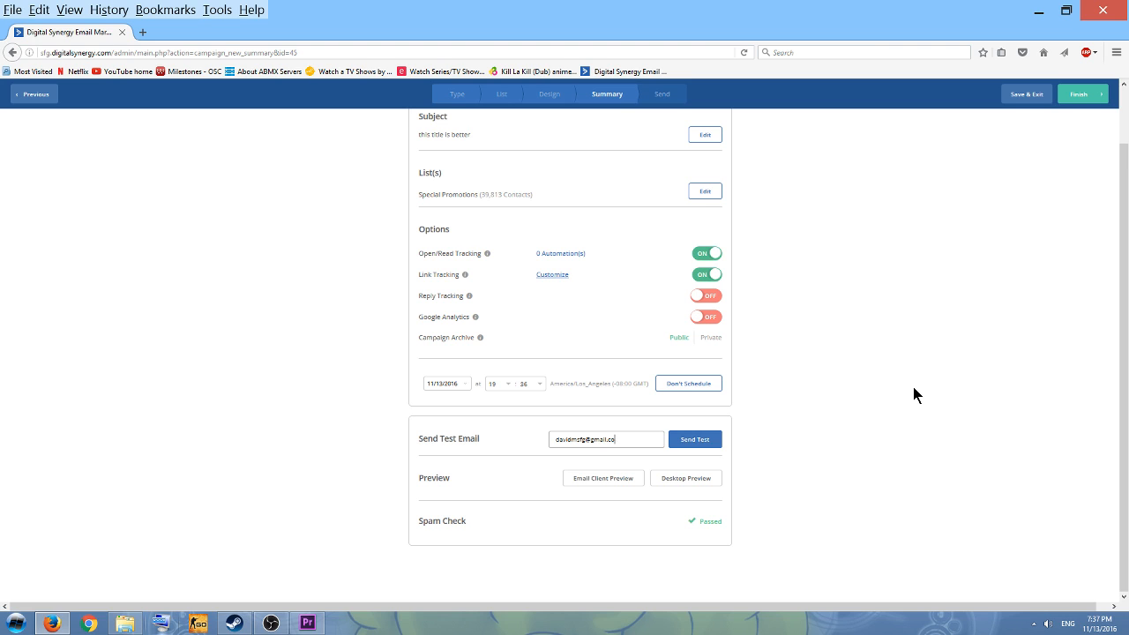
left_click(702, 443)
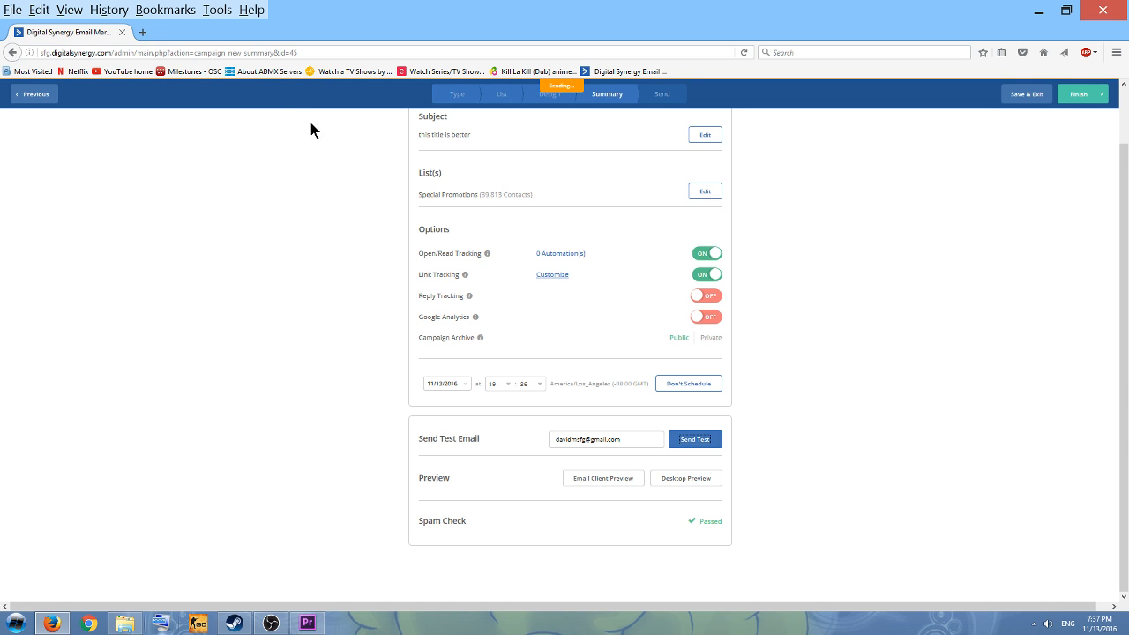
Go to gmail.com in a new browser tab and open the "this title is better" test email from its labelled mail.
left_click(150, 35)
type("gma")
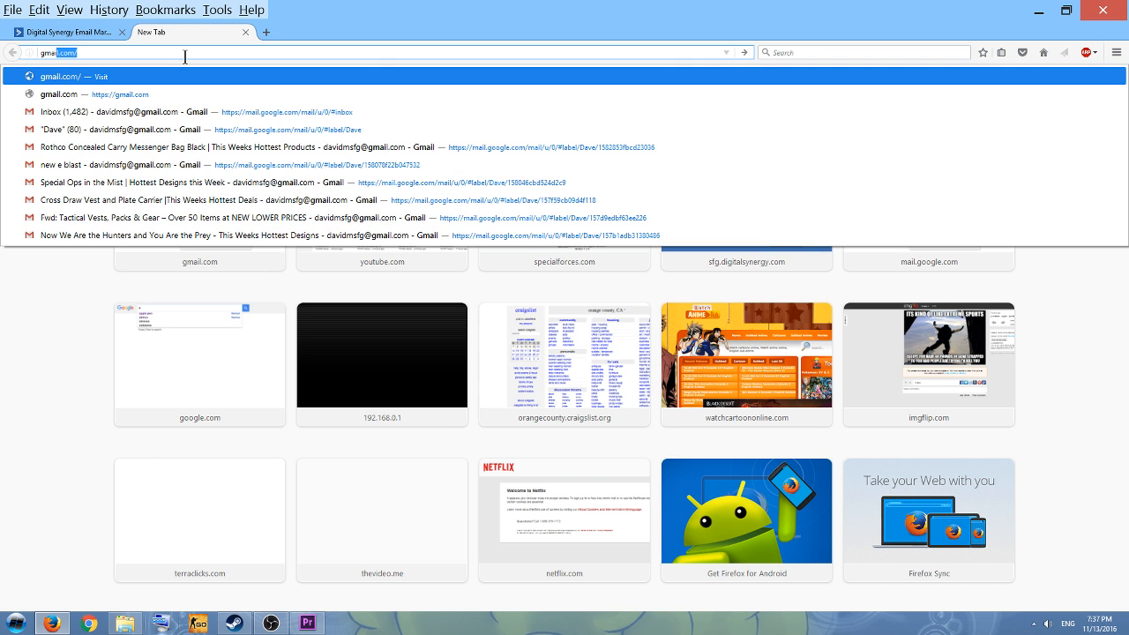
type("il.com/")
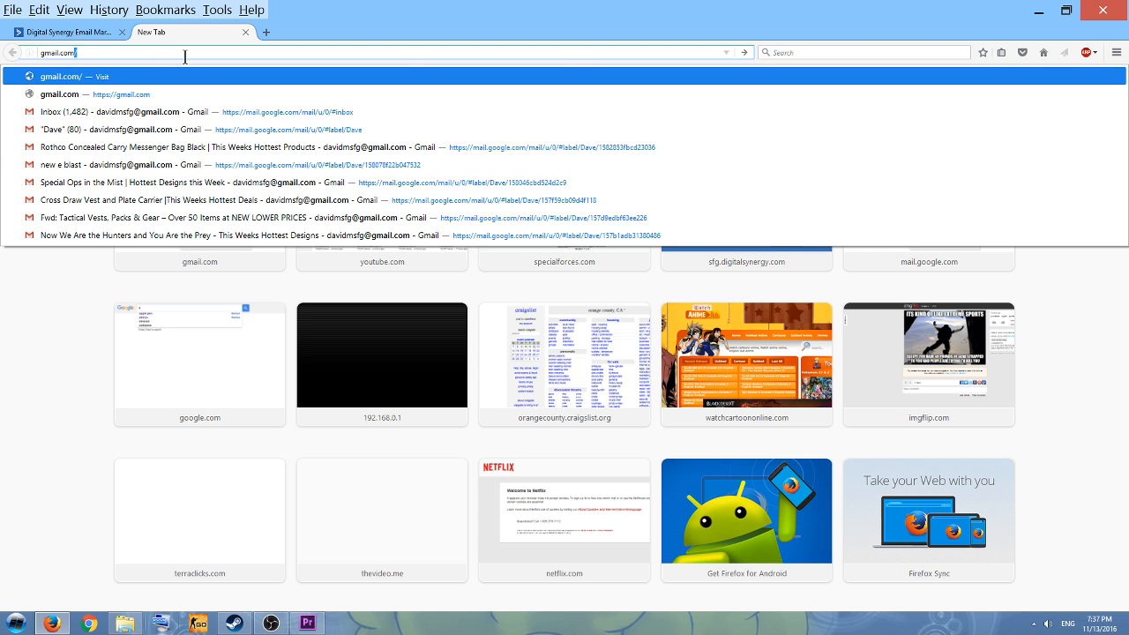
key("Return")
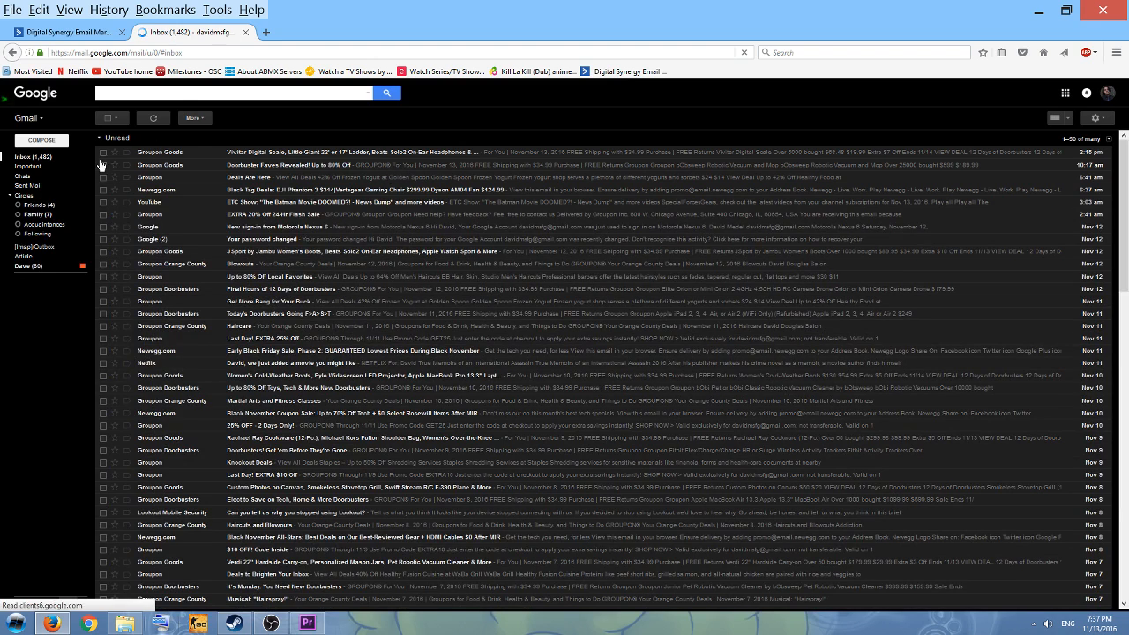
left_click(36, 266)
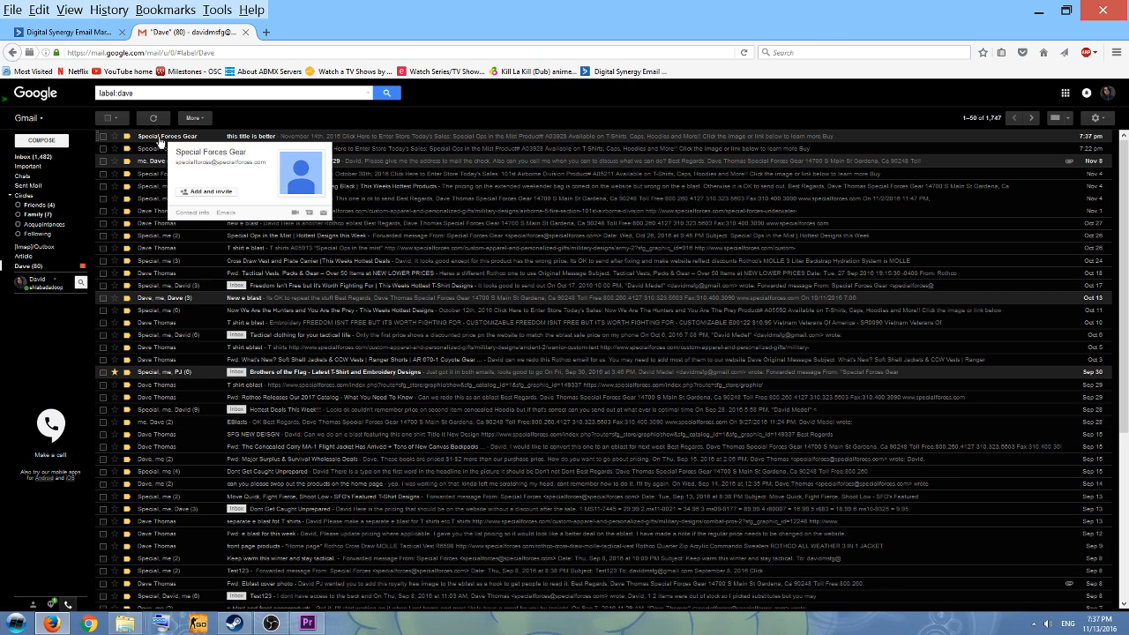
left_click(164, 141)
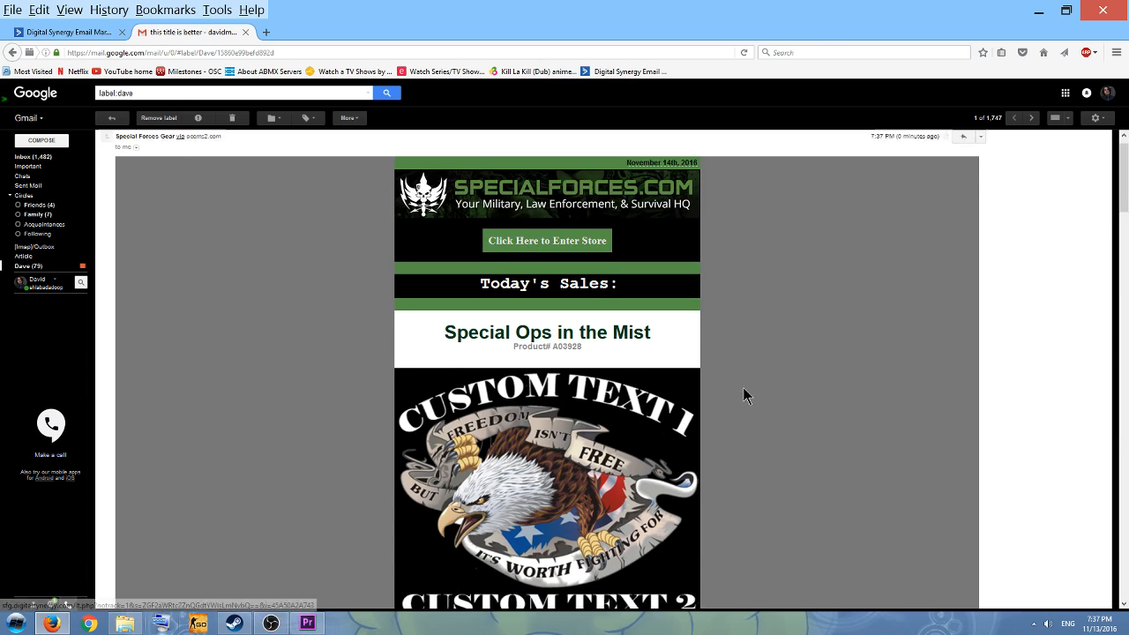
Test the email's Click Here to Enter Store link and close the store page it opens.
scroll(743, 396, "down", 1)
scroll(731, 386, "up", 1)
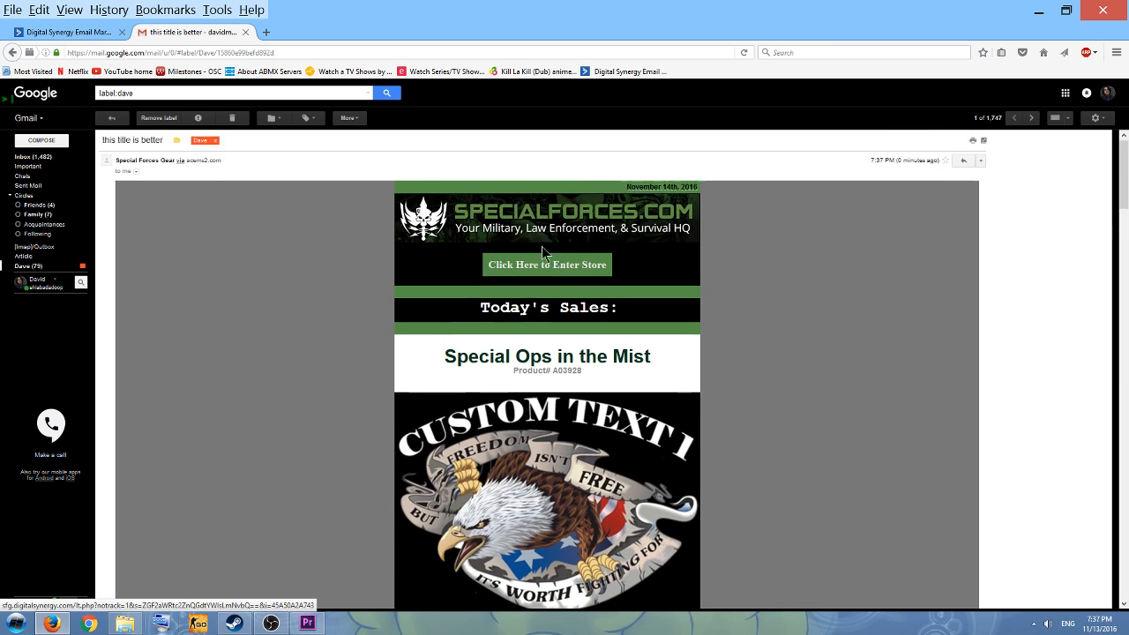
left_click(517, 265)
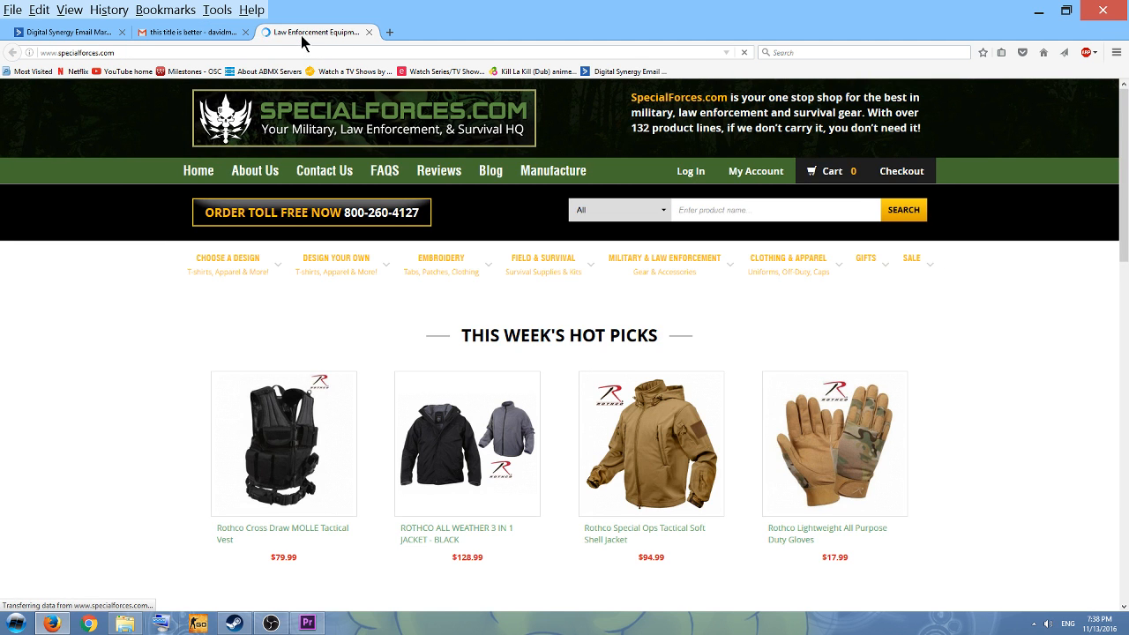
middle_click(302, 36)
Review the received email's product sections from Special Ops in the Mist through Assault Life and return to the header.
scroll(453, 294, "down", 3)
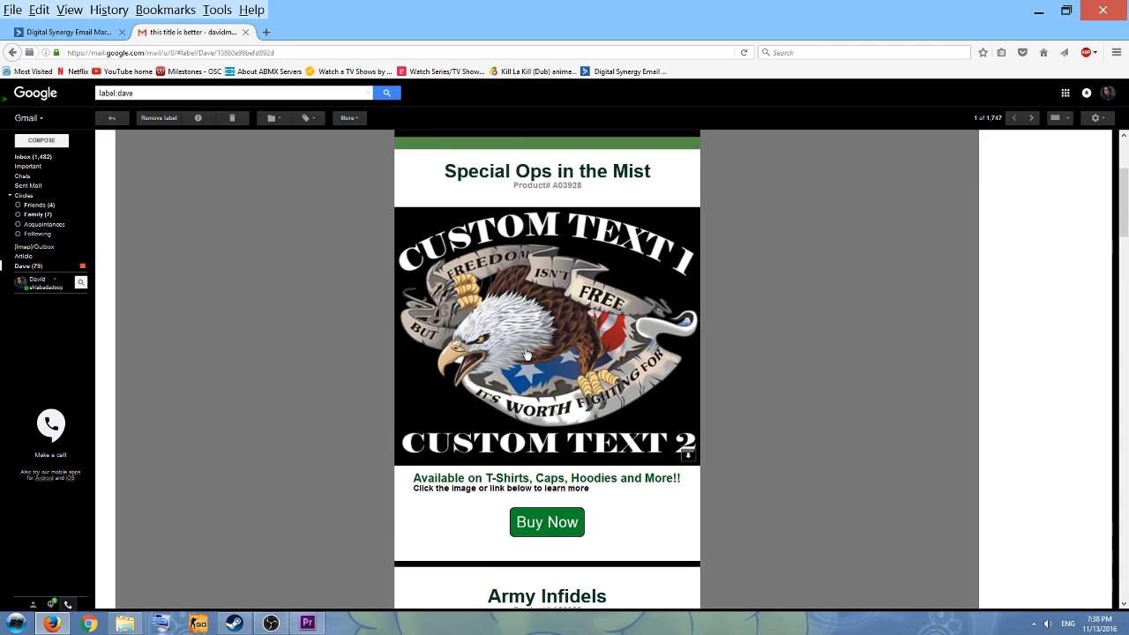
scroll(565, 360, "down", 3)
scroll(564, 356, "up", 2)
scroll(599, 464, "down", 10)
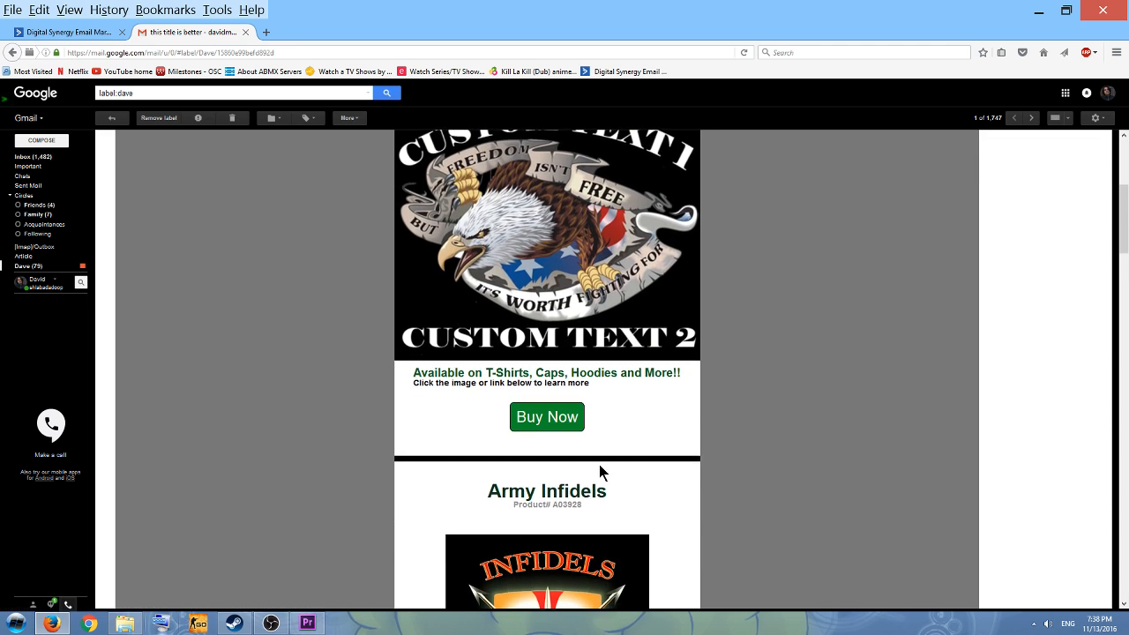
scroll(598, 458, "down", 10)
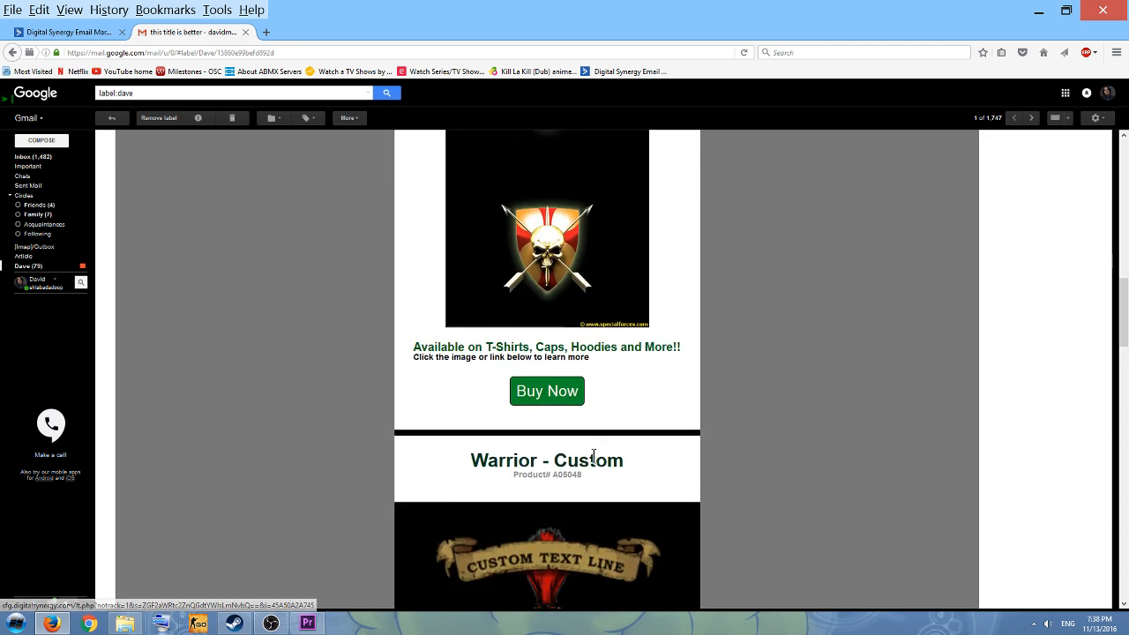
scroll(589, 455, "down", 10)
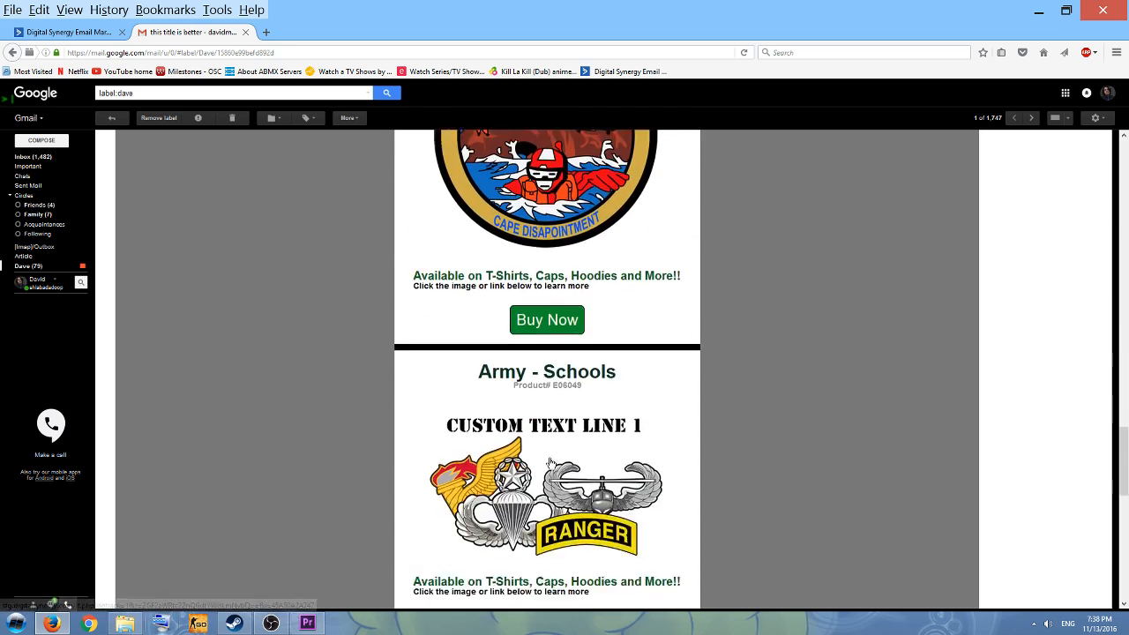
scroll(583, 466, "up", 10)
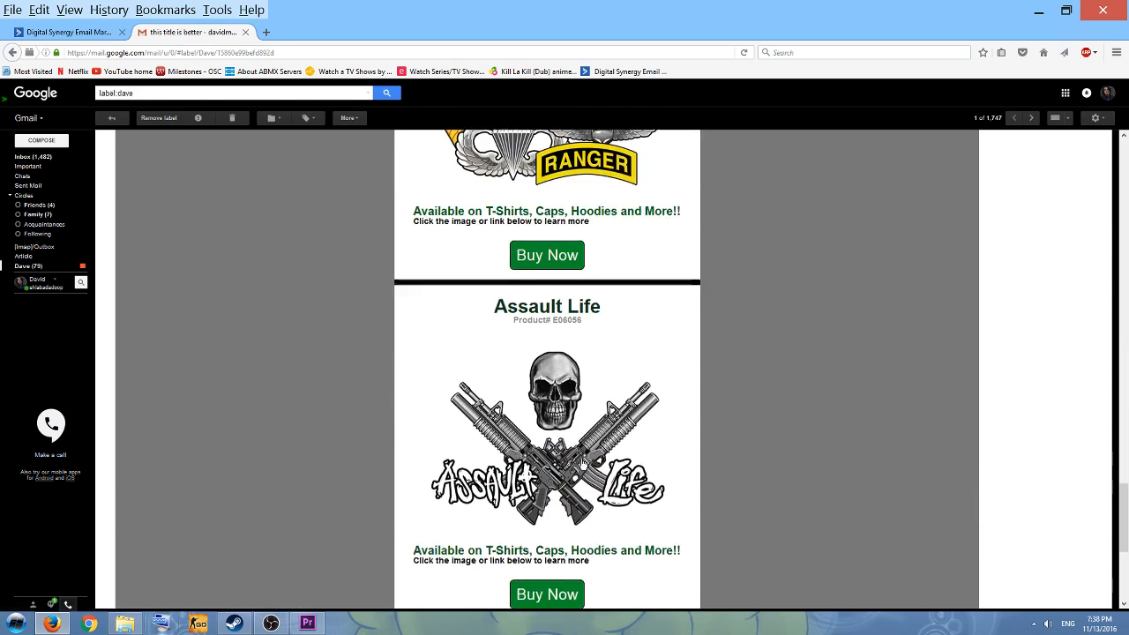
scroll(643, 424, "up", 10)
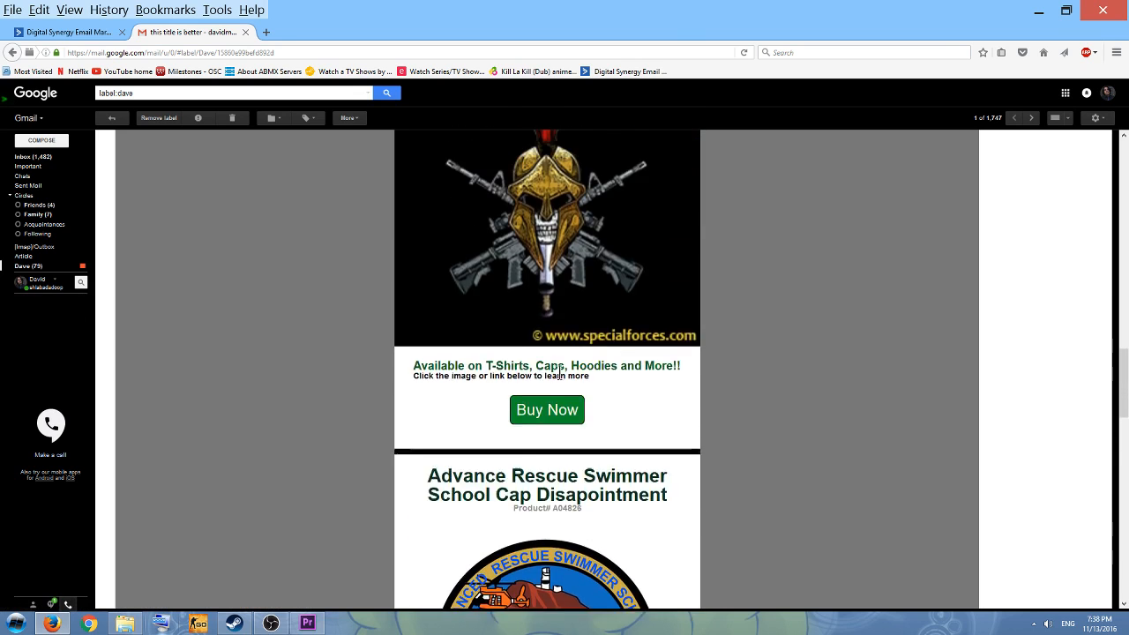
scroll(671, 450, "up", 8)
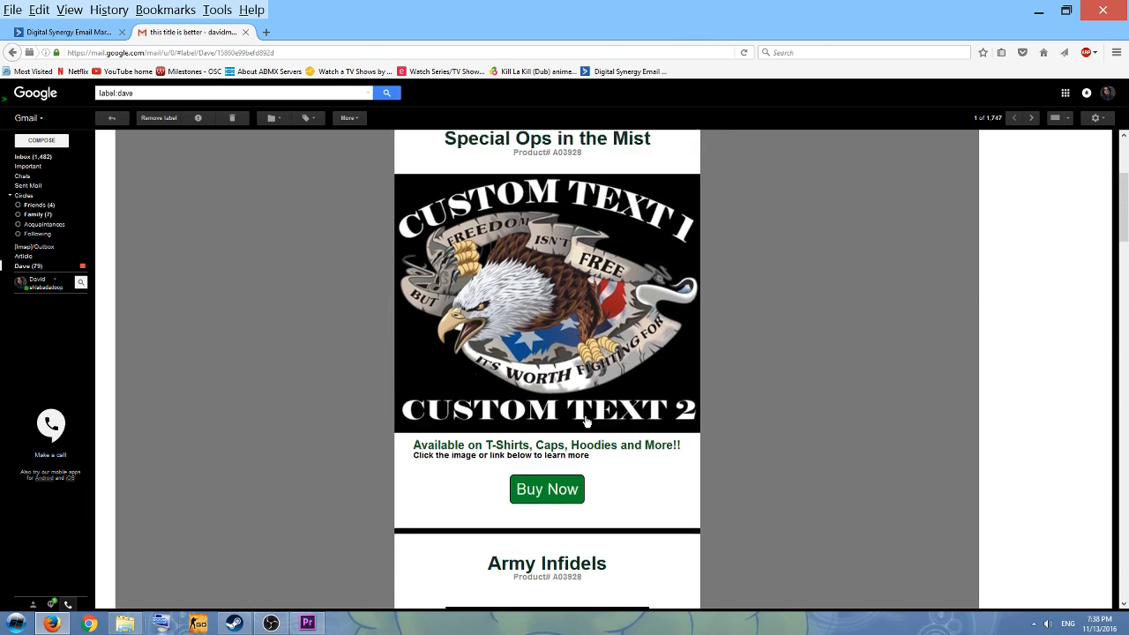
scroll(734, 397, "down", 3)
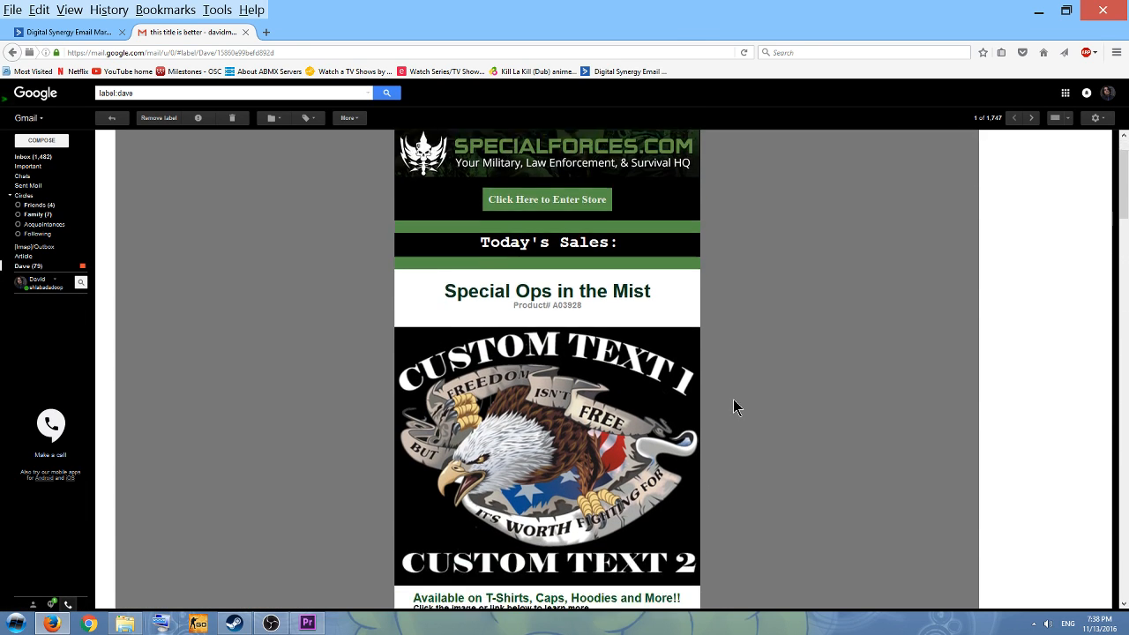
scroll(734, 403, "up", 3)
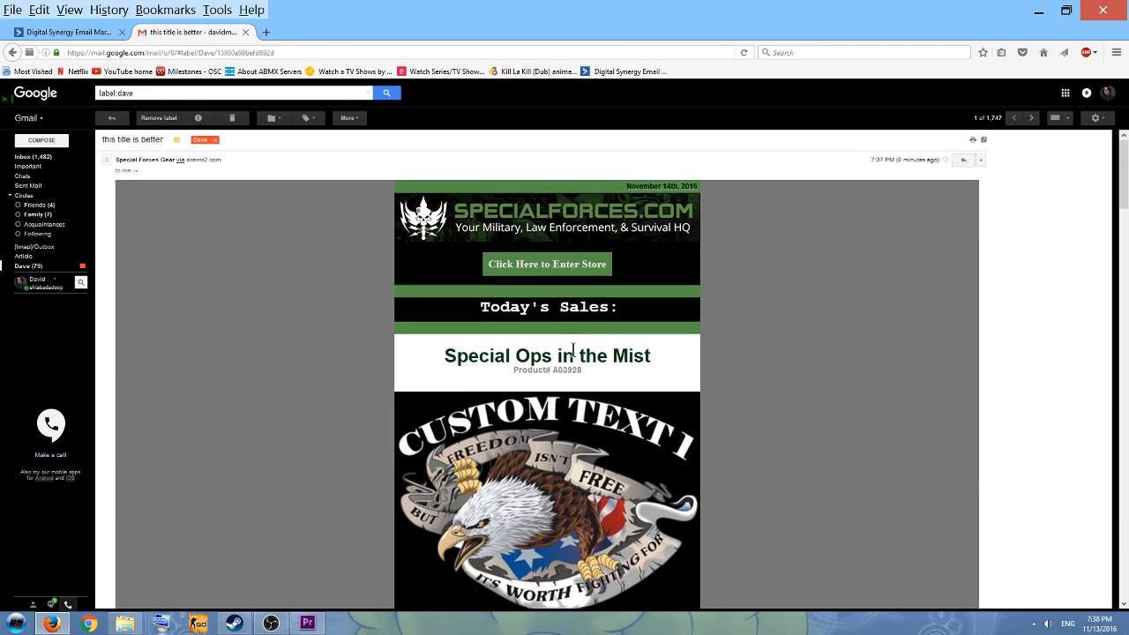
Check the Special Ops in the Mist heading against its eagle image, and examine the Army Infidels section.
scroll(569, 353, "down", 3)
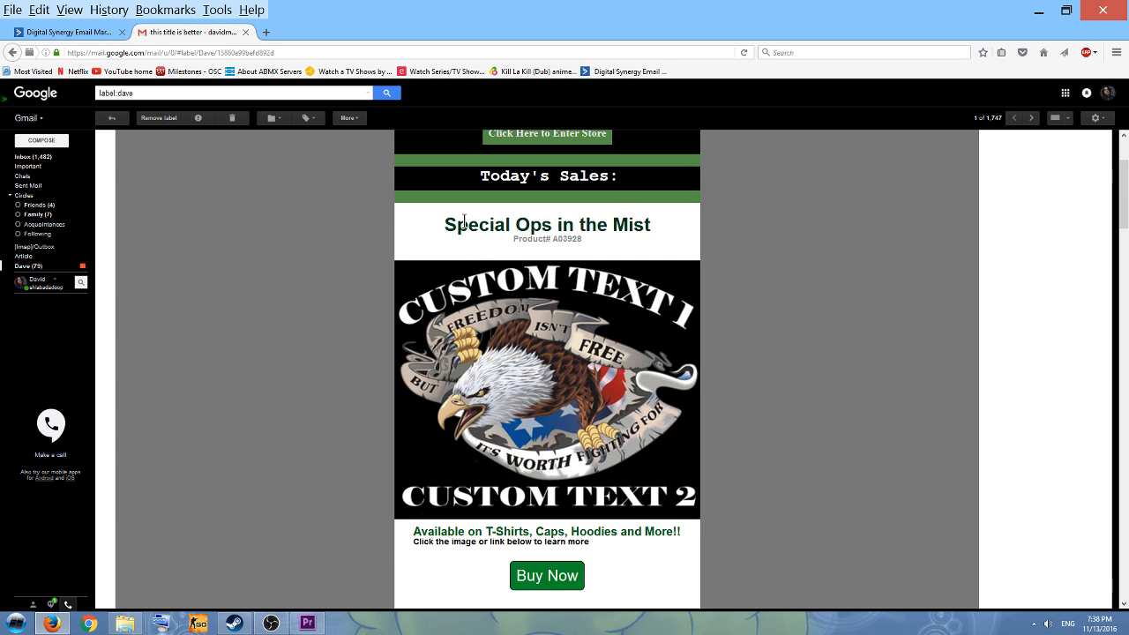
left_click_drag(445, 224, 658, 224)
left_click(658, 226)
left_click_drag(444, 224, 676, 226)
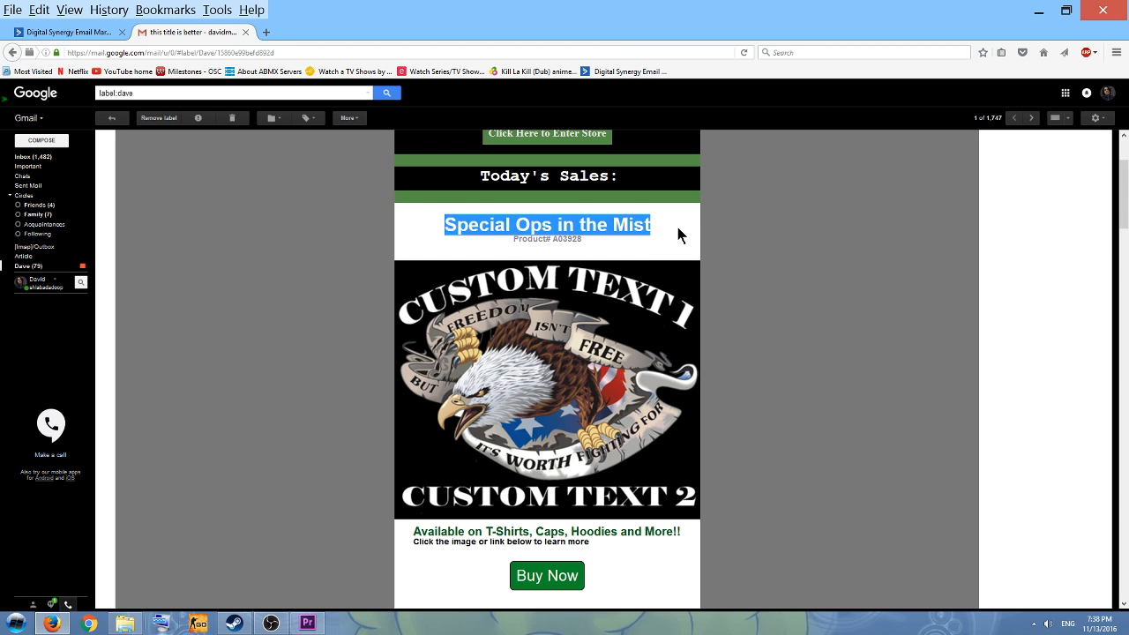
left_click(676, 226)
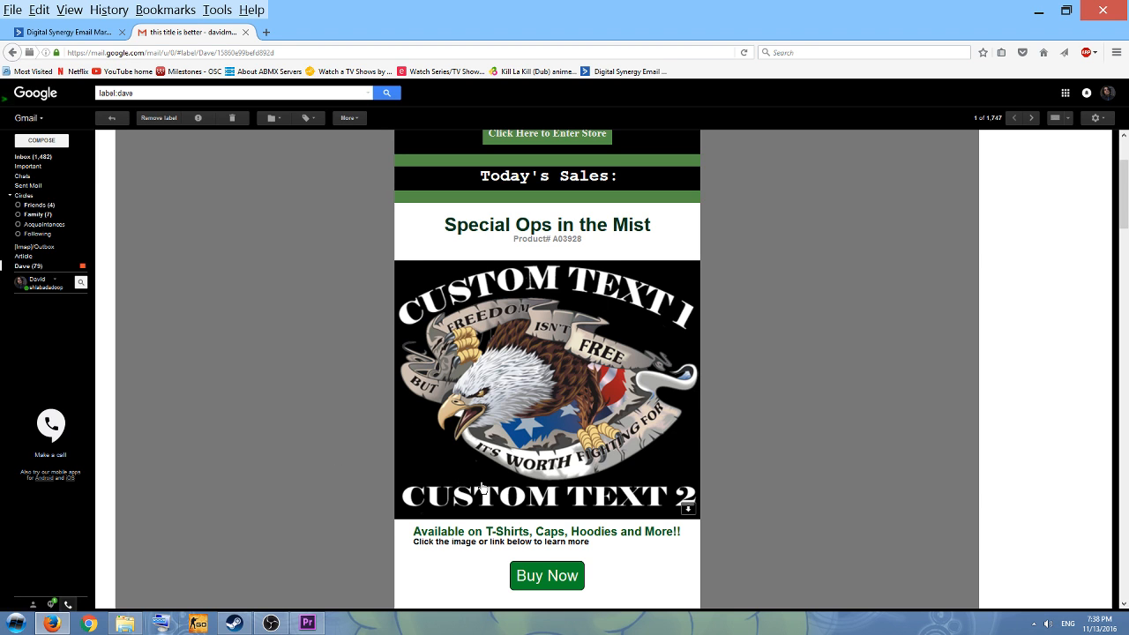
scroll(233, 172, "up", 3)
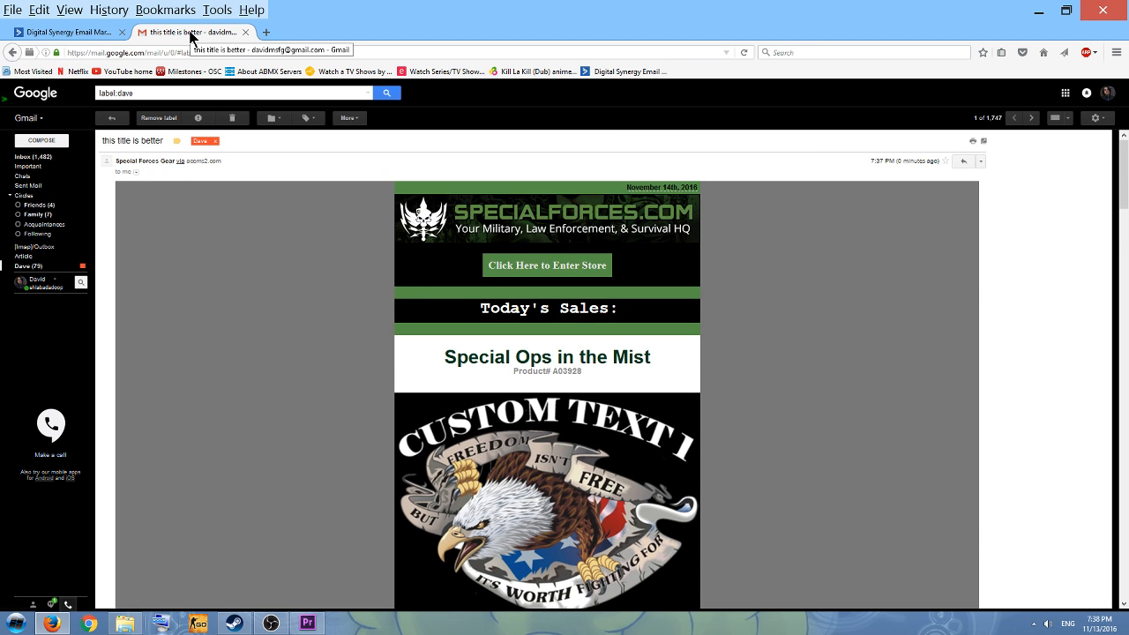
scroll(522, 412, "down", 10)
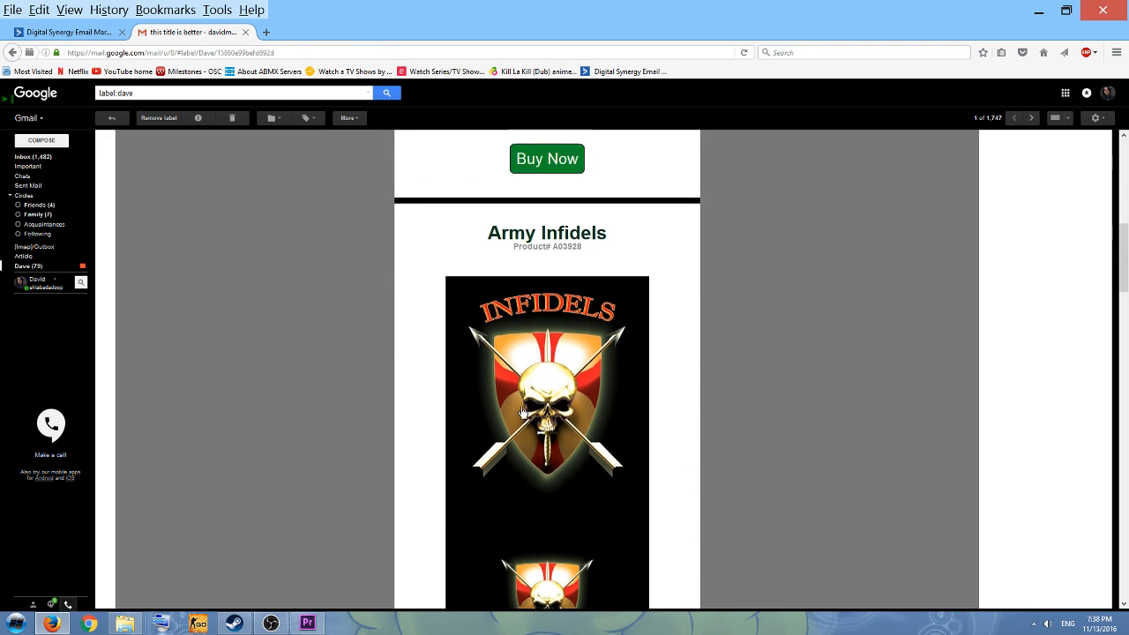
Close the received test email and review the campaign's summary settings through the spam check.
middle_click(185, 34)
scroll(794, 397, "up", 1)
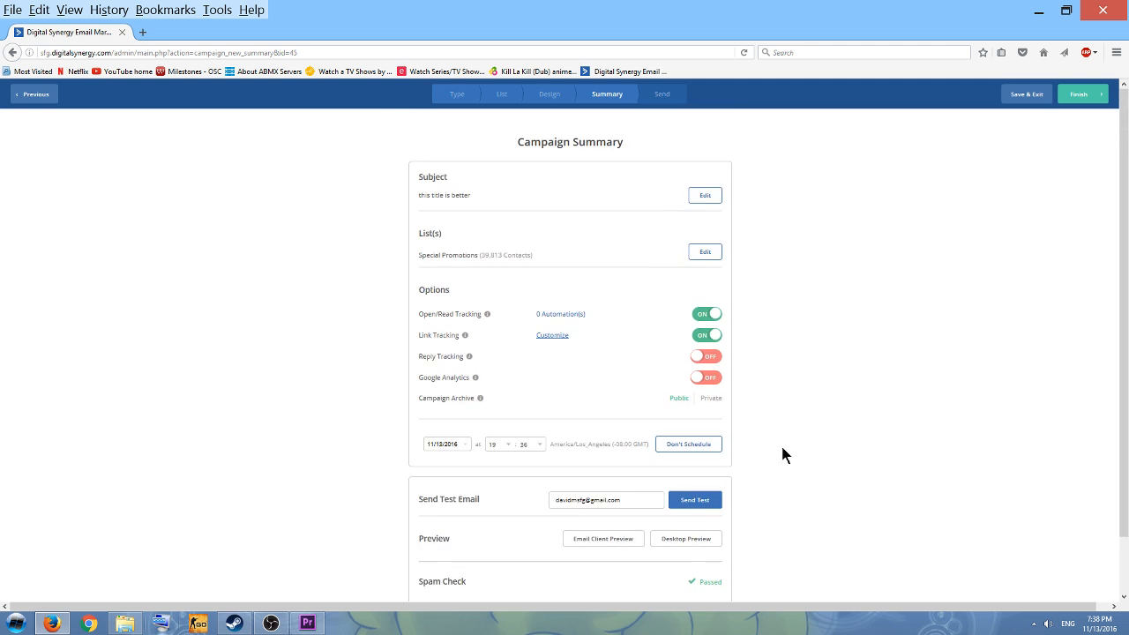
scroll(653, 436, "down", 1)
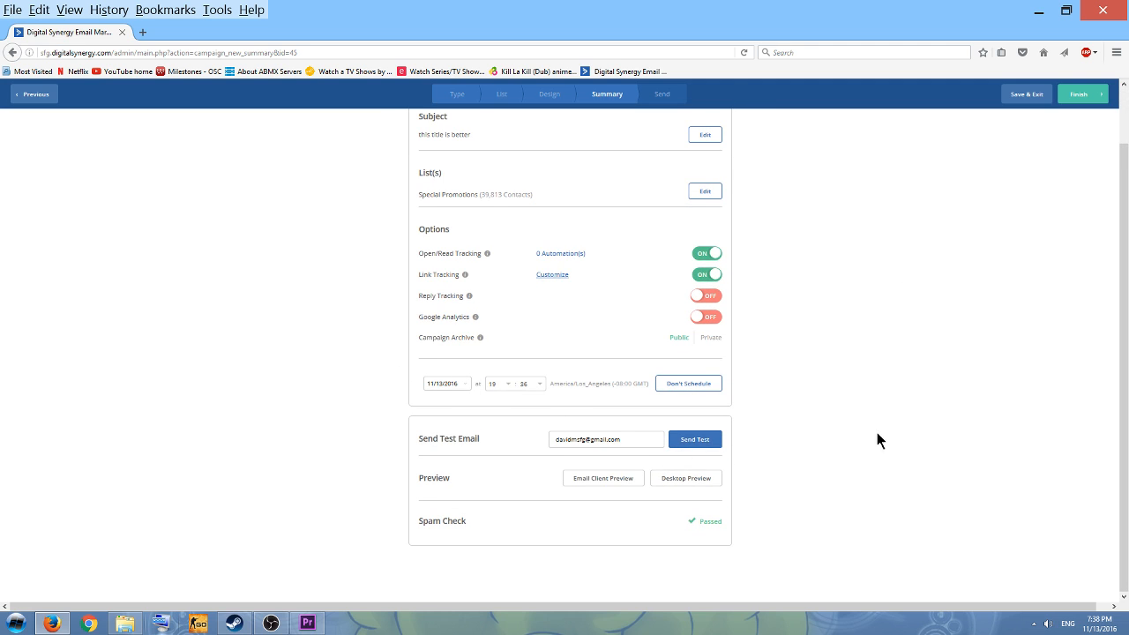
scroll(883, 431, "up", 1)
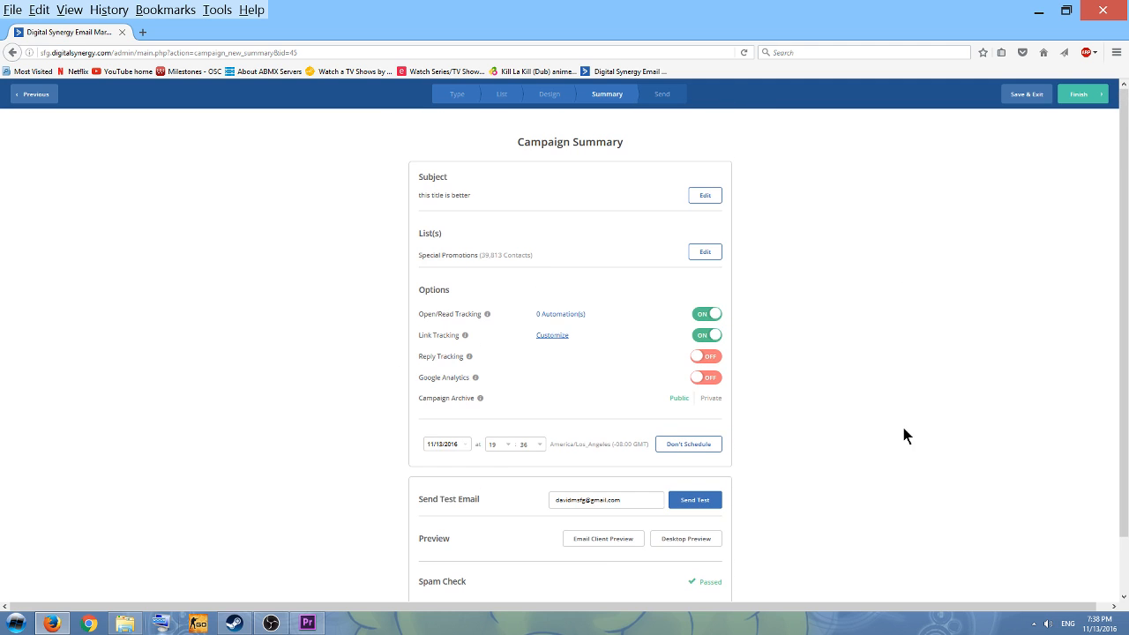
Set the campaign's send date to 11/20/2016, finish scheduling it, and exit to the campaign list.
left_click(444, 443)
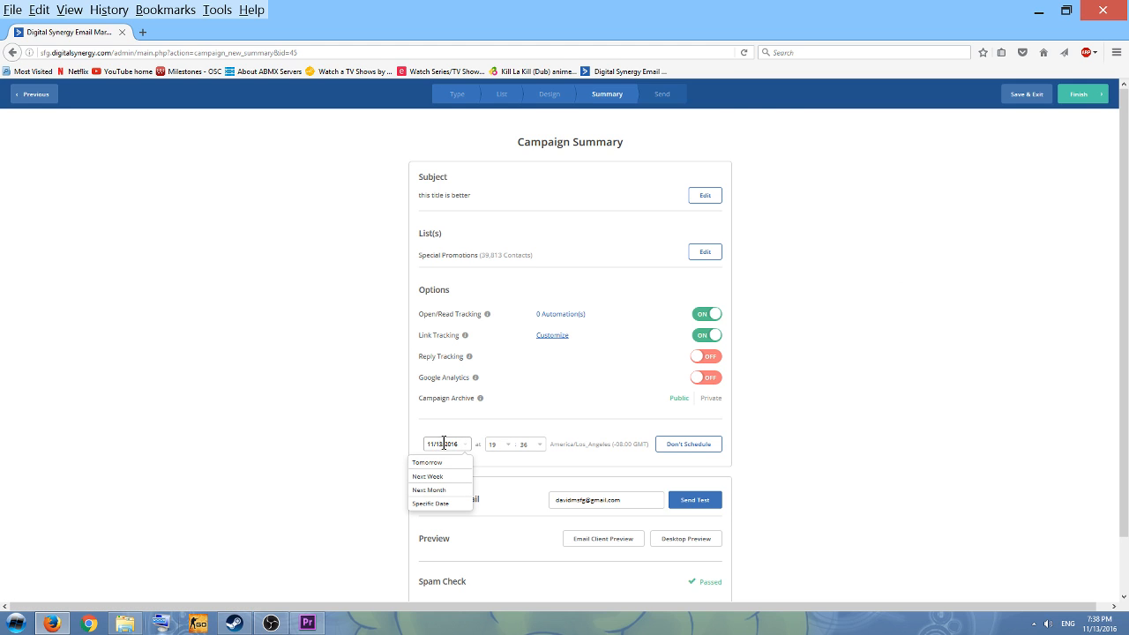
key("BackSpace")
type("20/")
left_click(960, 381)
left_click(1082, 95)
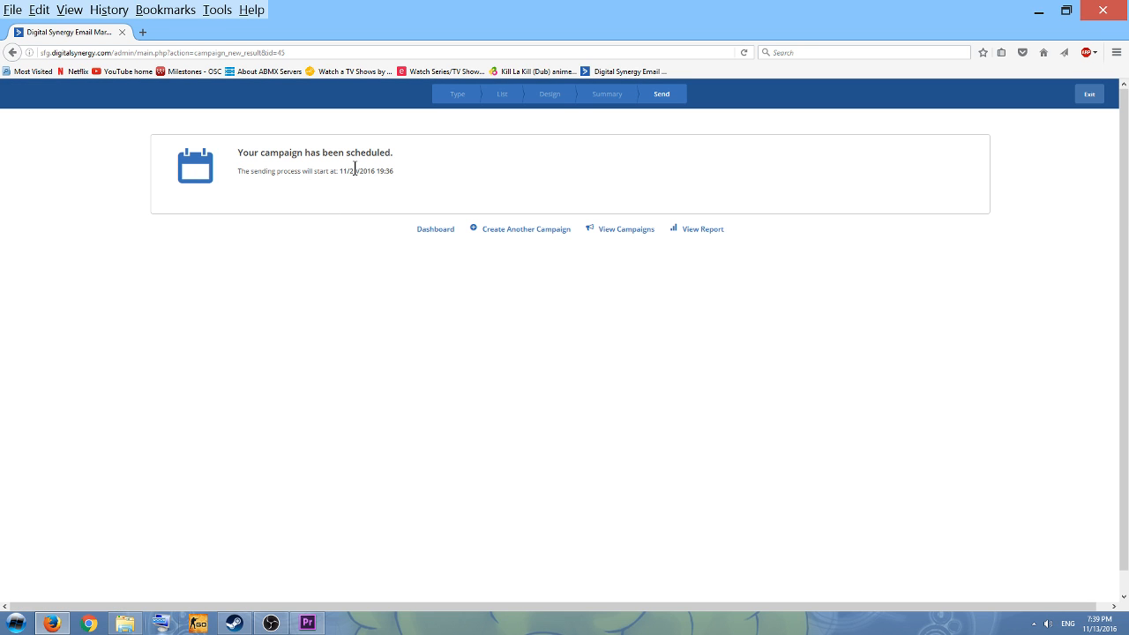
left_click_drag(340, 171, 371, 166)
triple_click(371, 161)
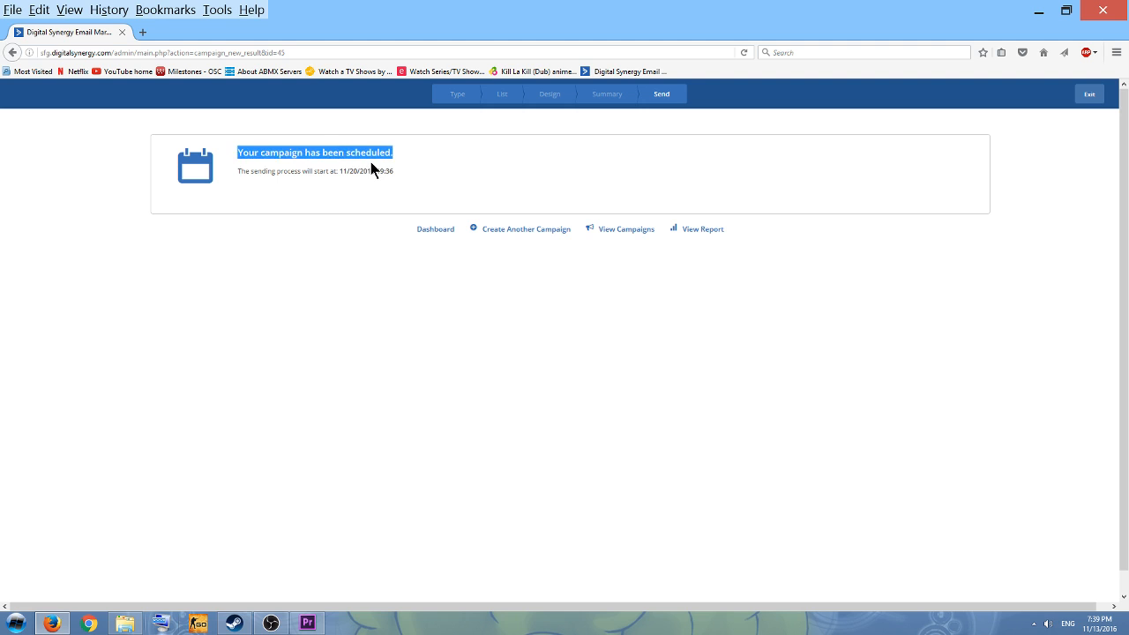
left_click(663, 192)
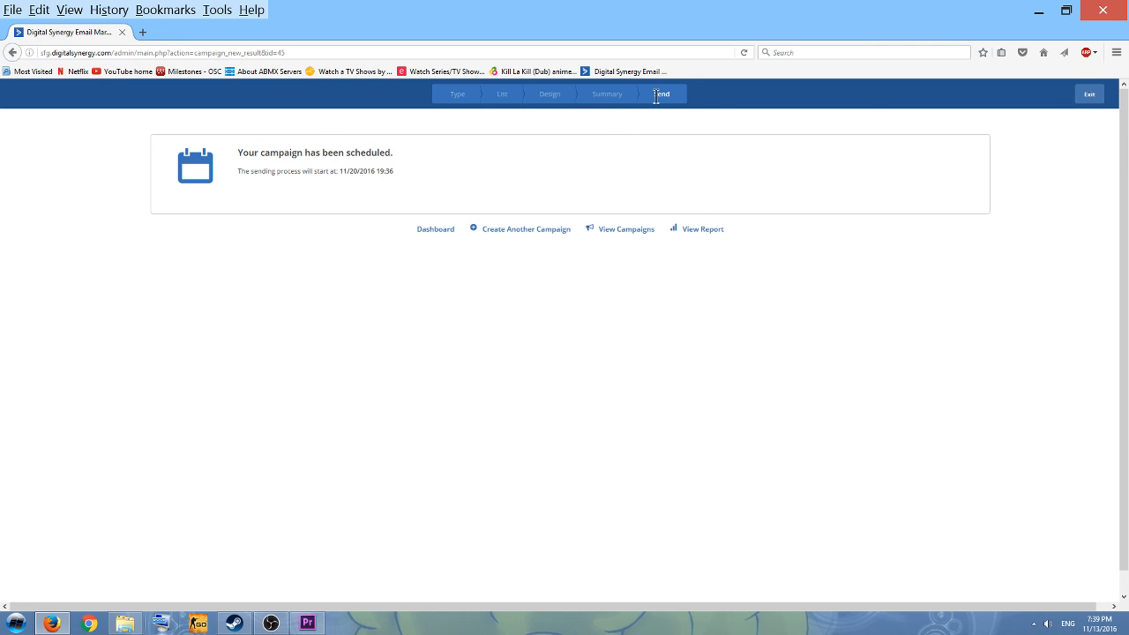
left_click(1089, 94)
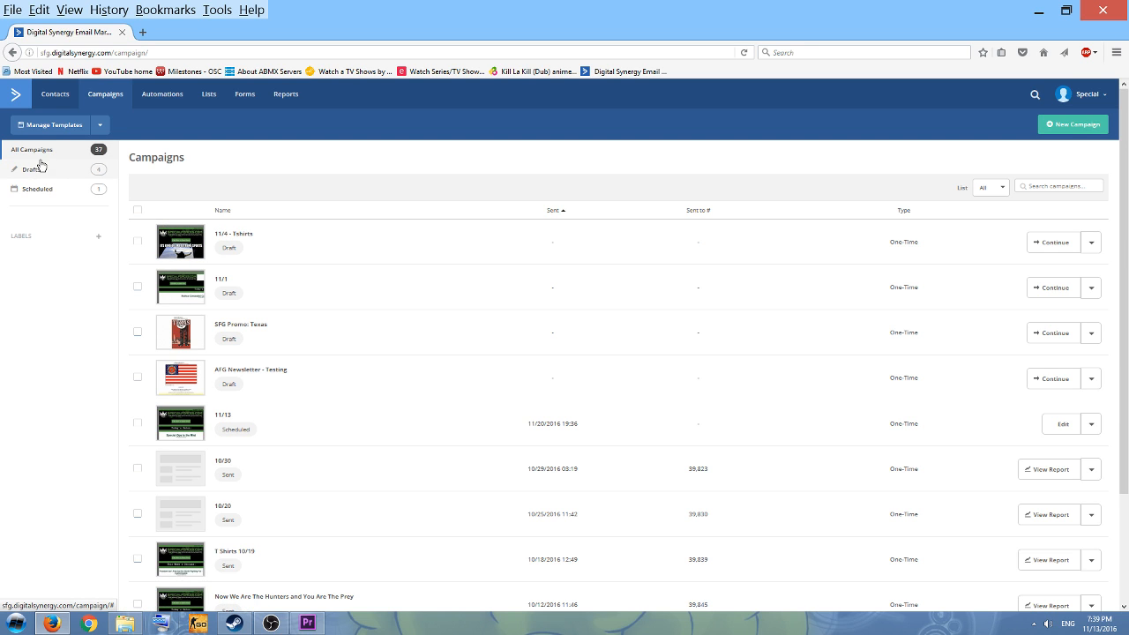
Open the 11/1 draft from the dashboard, inspect its email design and list selection, and save and exit.
left_click(12, 98)
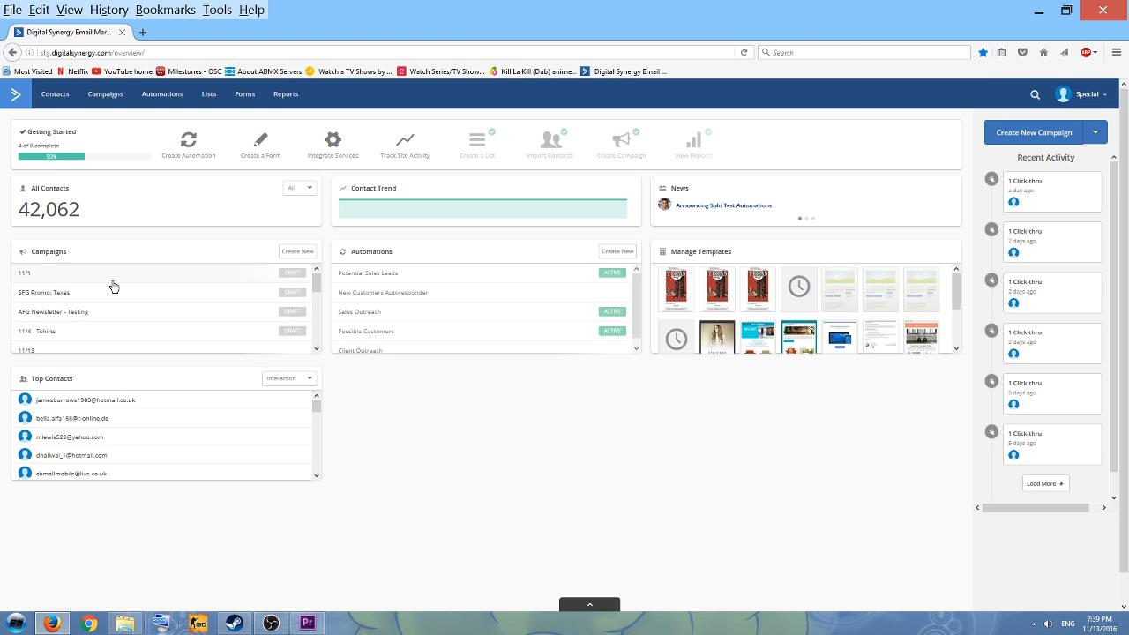
left_click(62, 282)
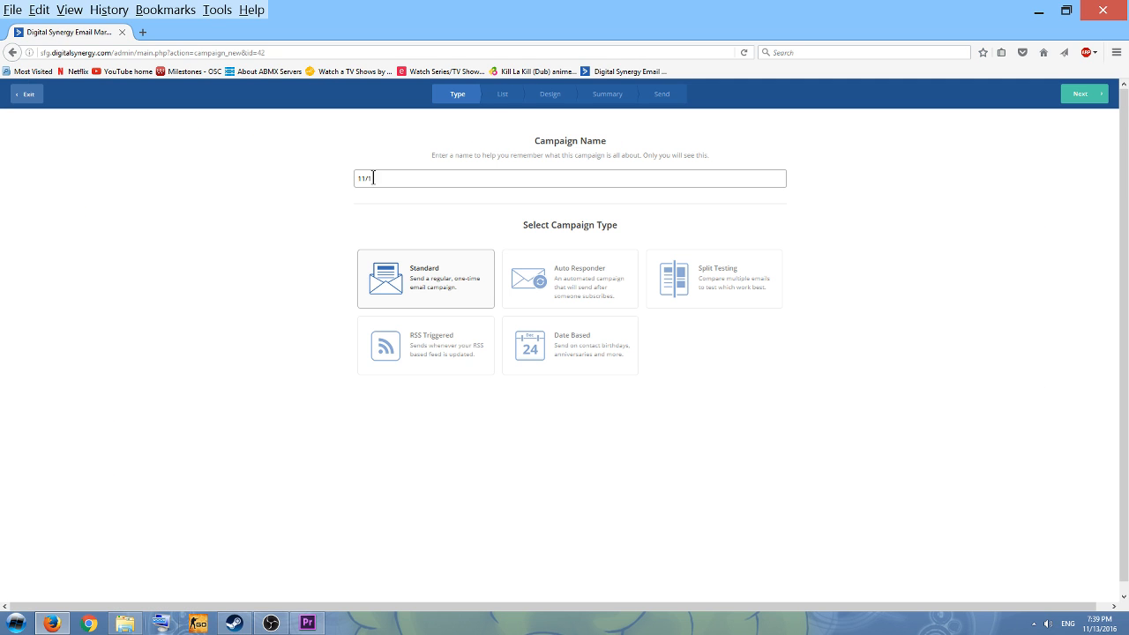
left_click(553, 95)
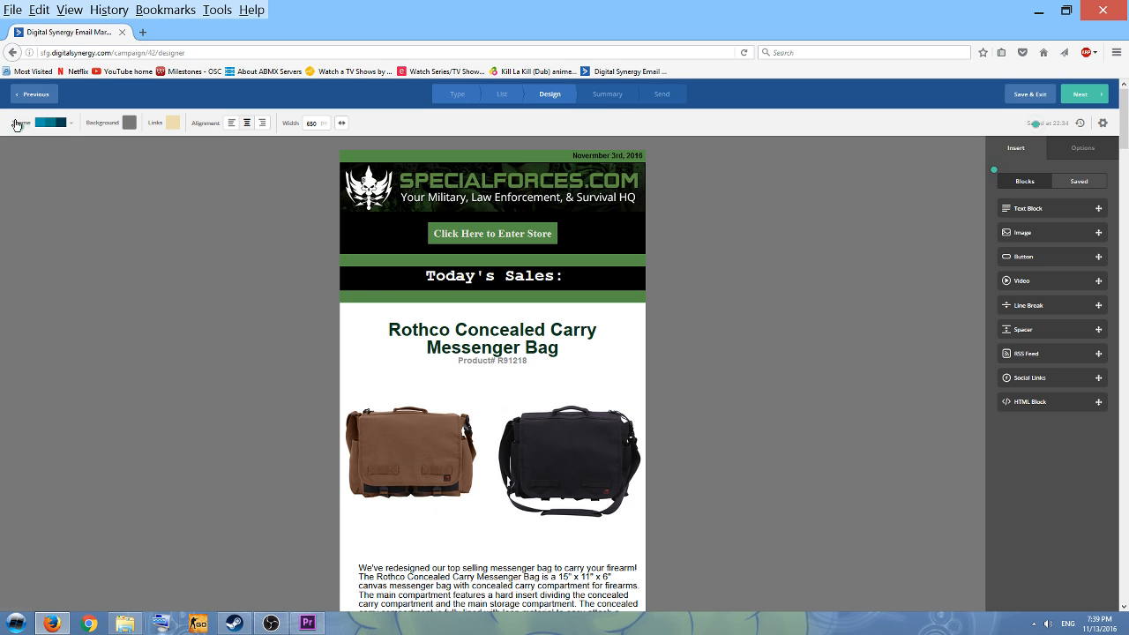
left_click(44, 99)
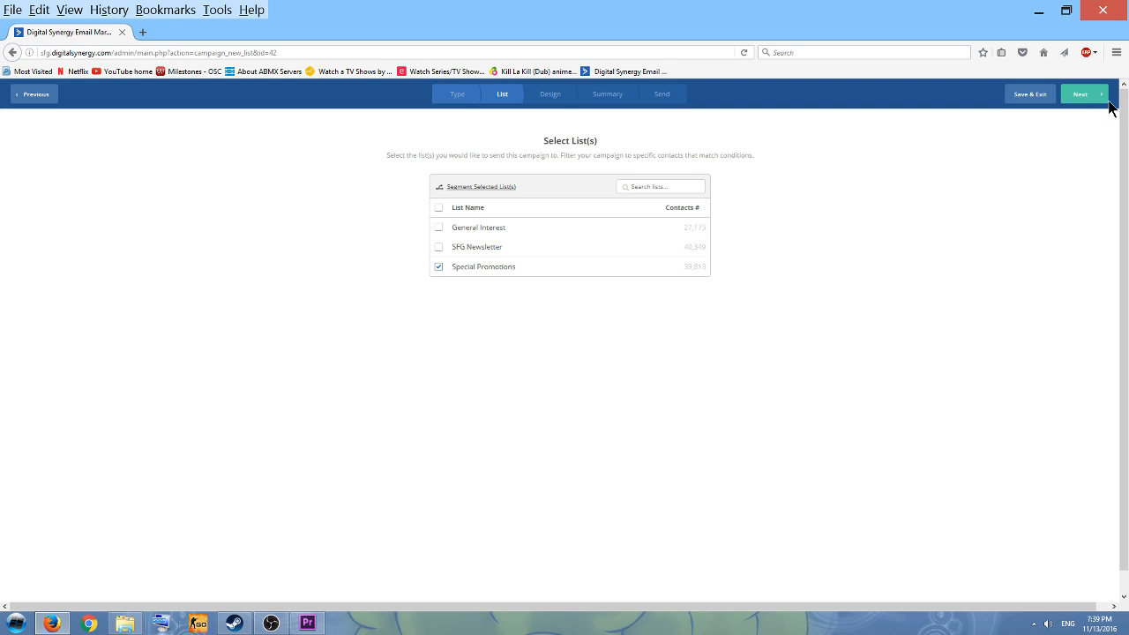
left_click(1049, 99)
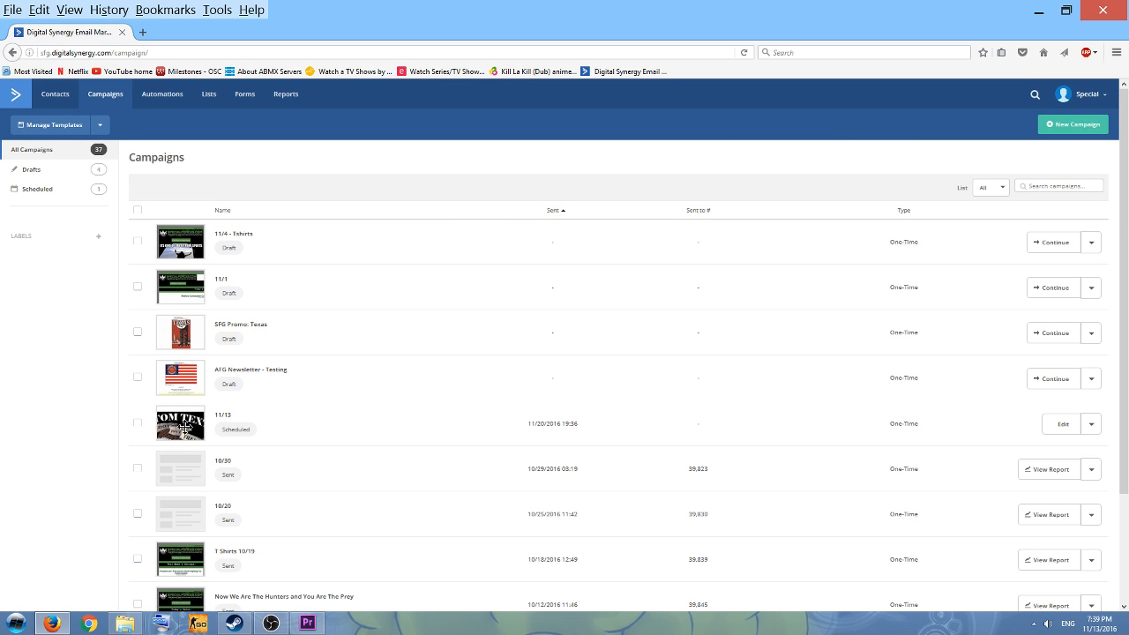
Open the AFG Newsletter - Testing draft, inspect its summary, design and list selection, and save and exit.
left_click(1055, 387)
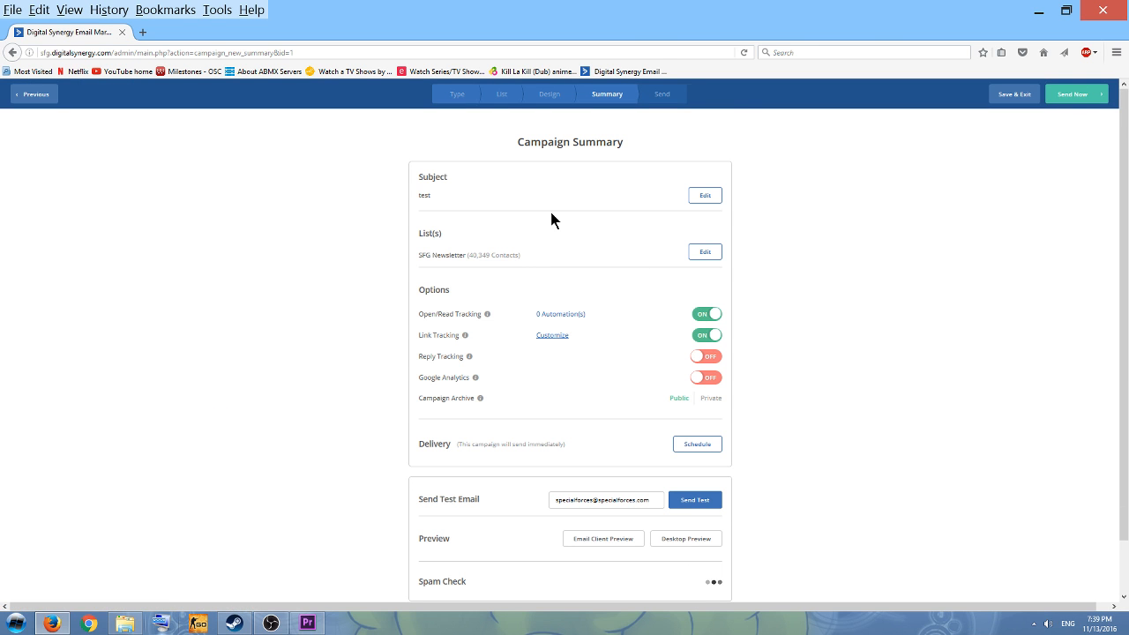
scroll(788, 265, "down", 1)
scroll(772, 339, "up", 1)
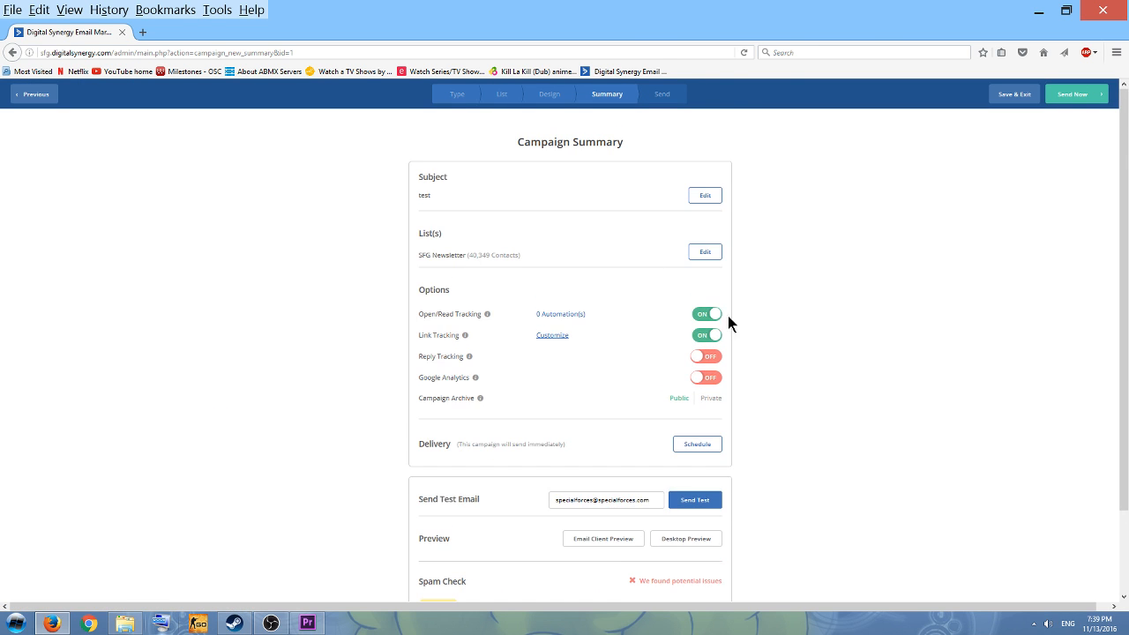
left_click(542, 90)
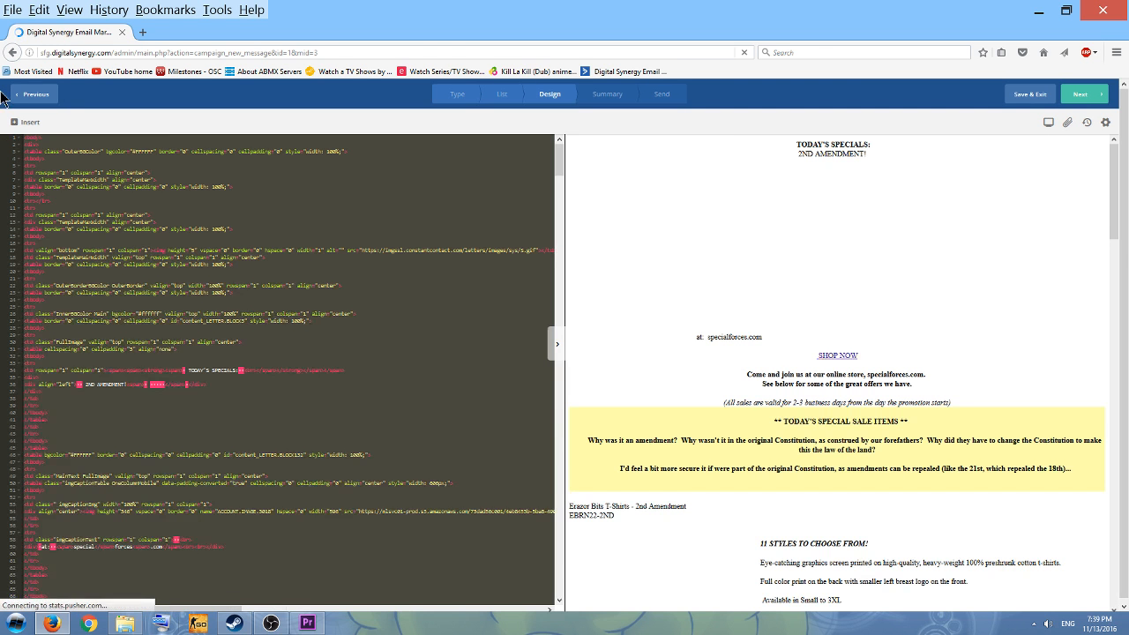
left_click(22, 94)
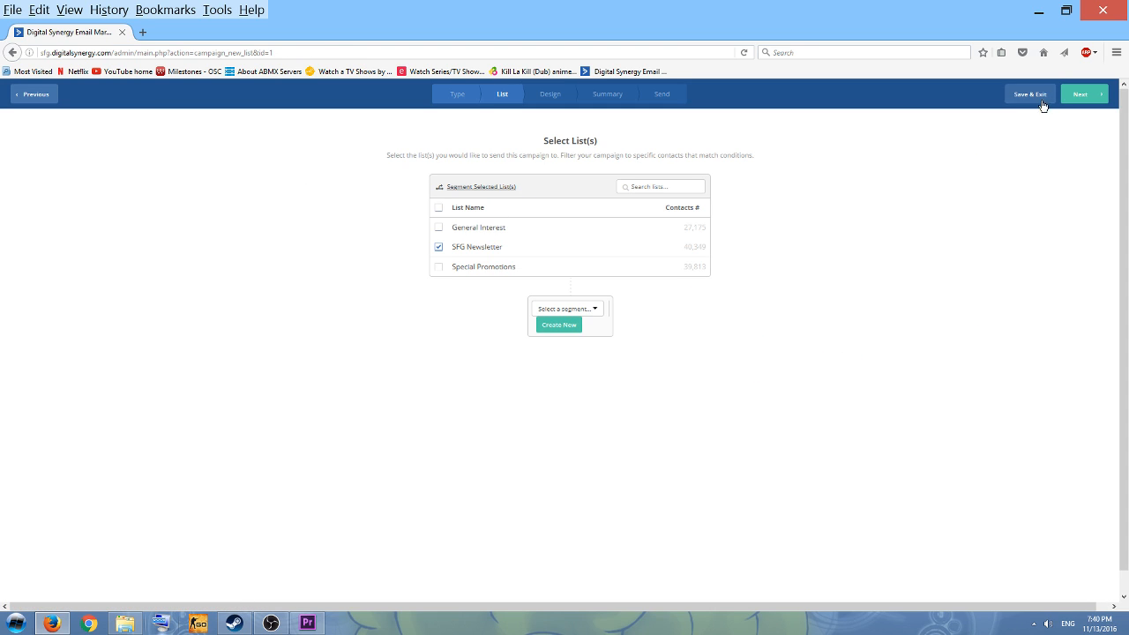
left_click(1041, 99)
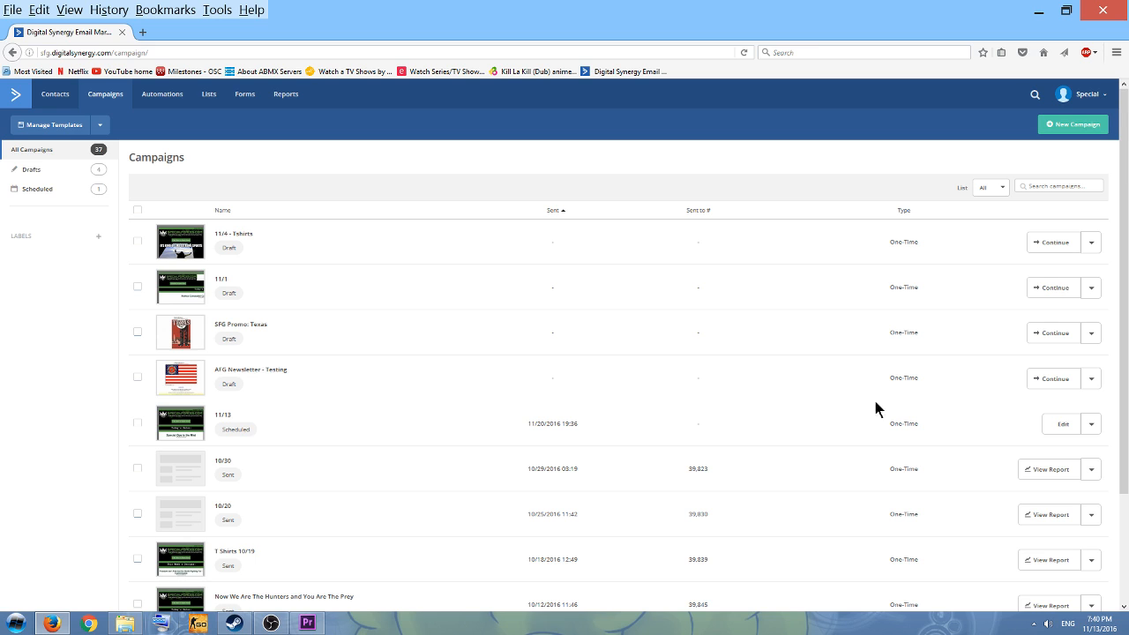
Open the scheduled 11/13 campaign's summary, remove its delivery schedule, and save and exit.
left_click_drag(226, 418, 948, 406)
left_click(1059, 423)
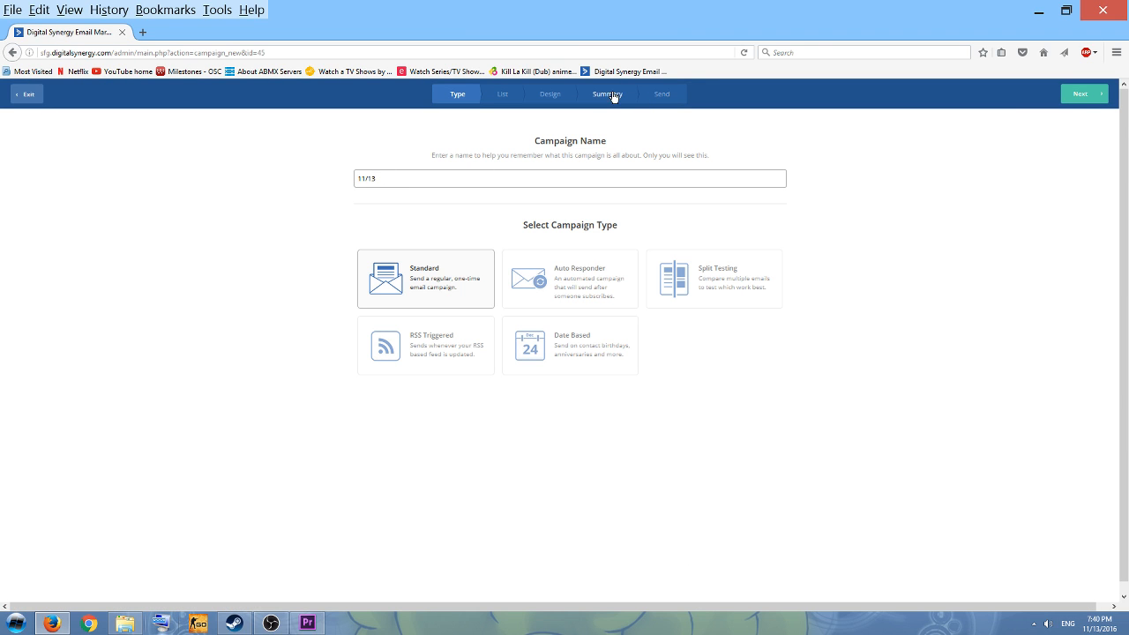
left_click(631, 97)
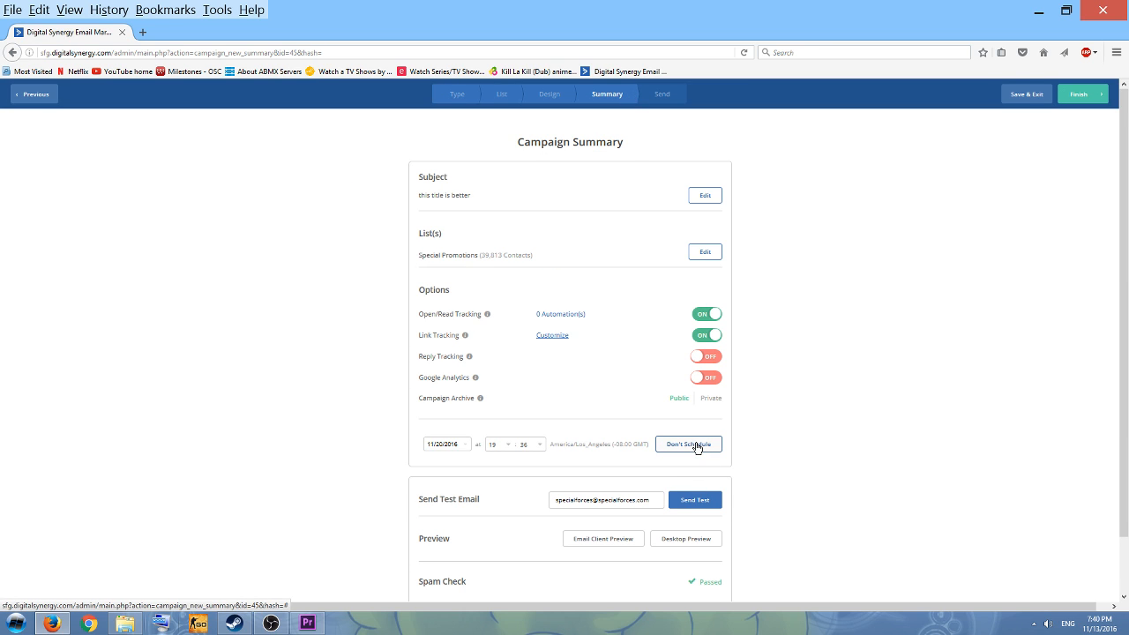
left_click(697, 445)
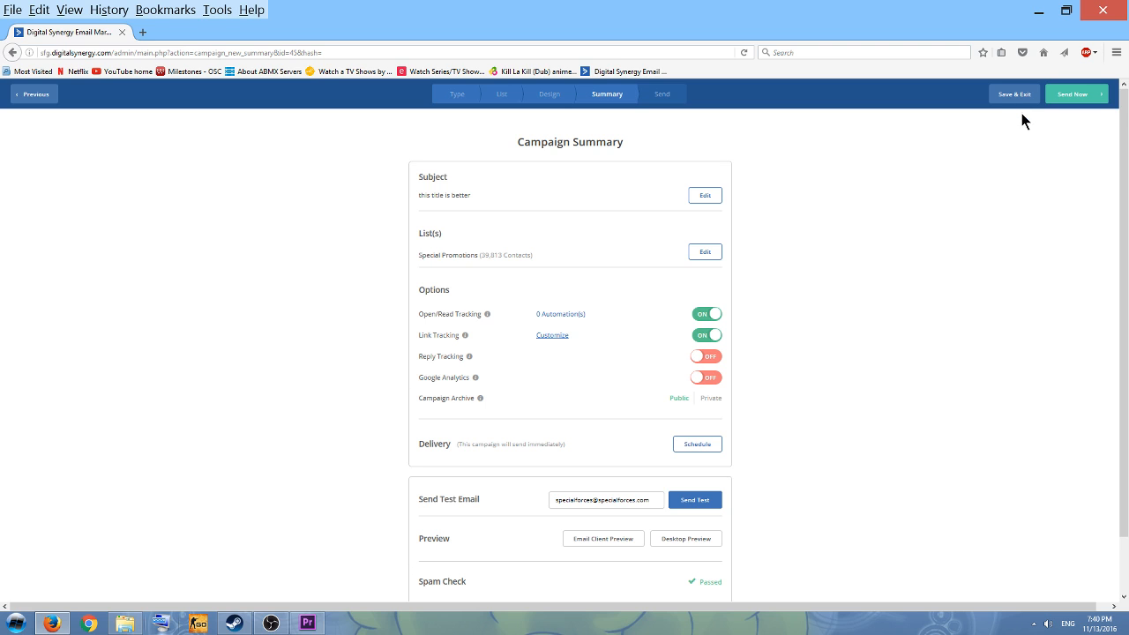
left_click(696, 444)
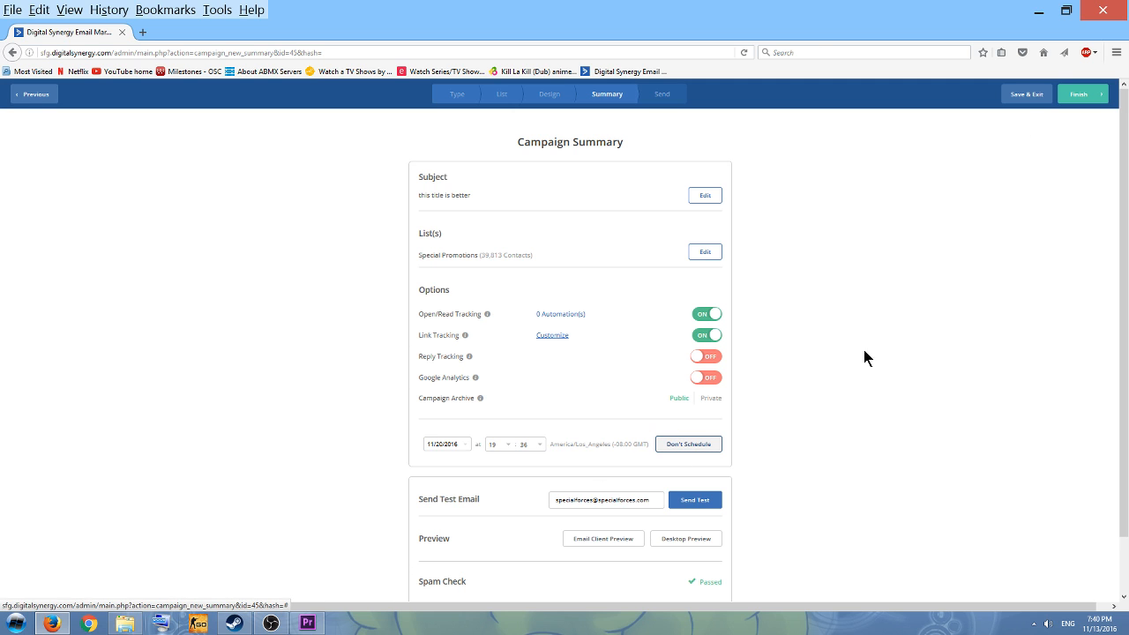
left_click(698, 443)
left_click(1013, 94)
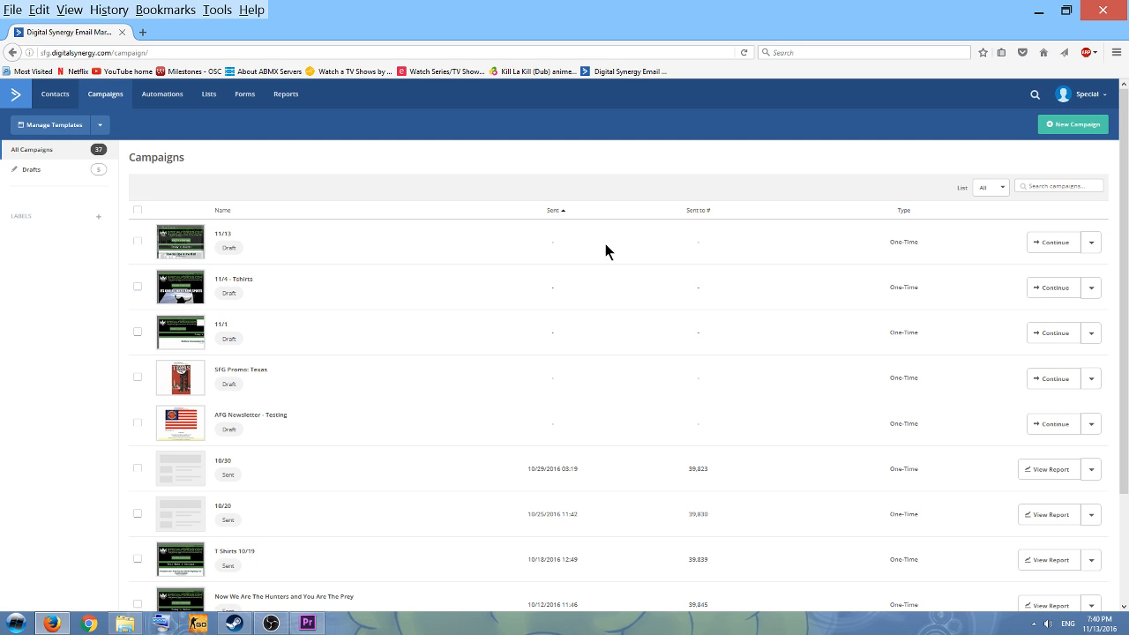
Delete the 11/13 draft campaign from the campaign list and confirm the deletion.
left_click(1092, 242)
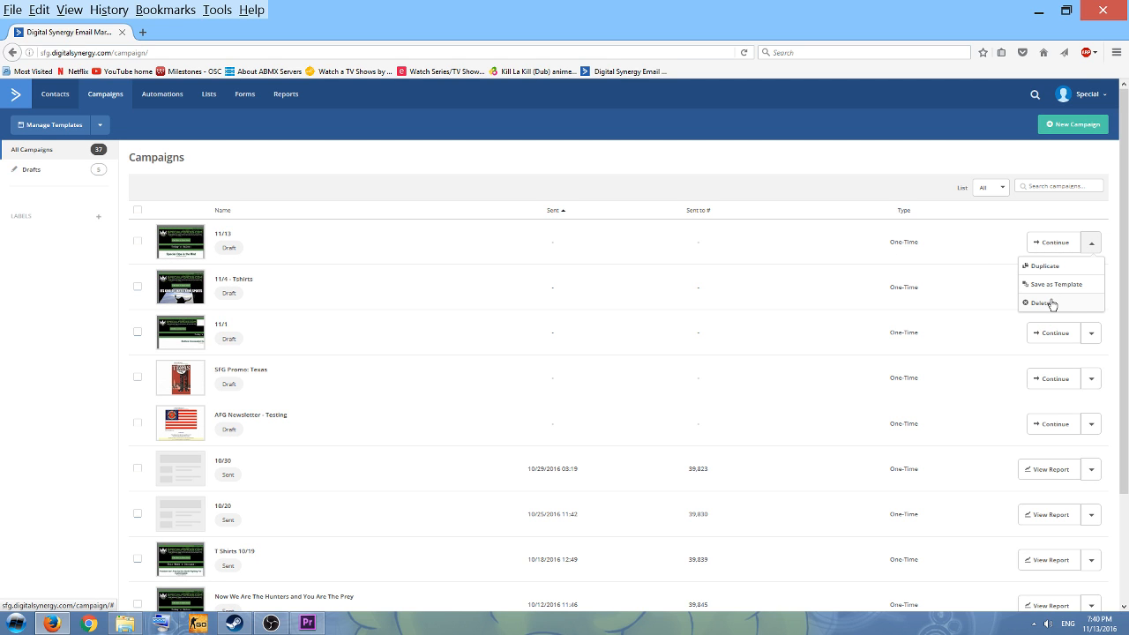
left_click(1041, 303)
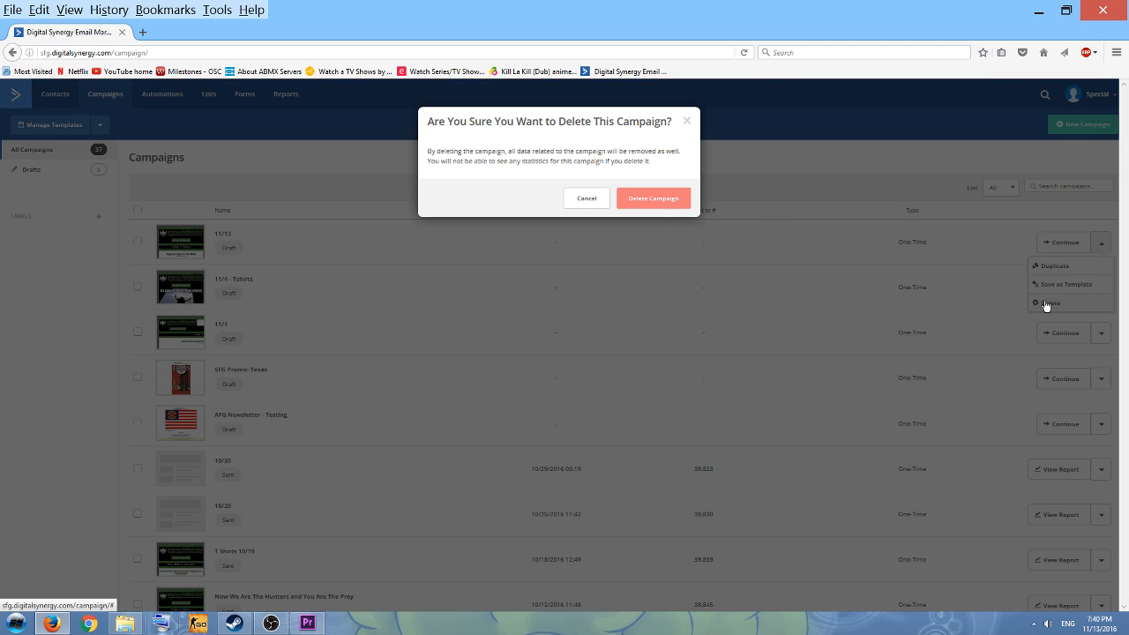
left_click(628, 196)
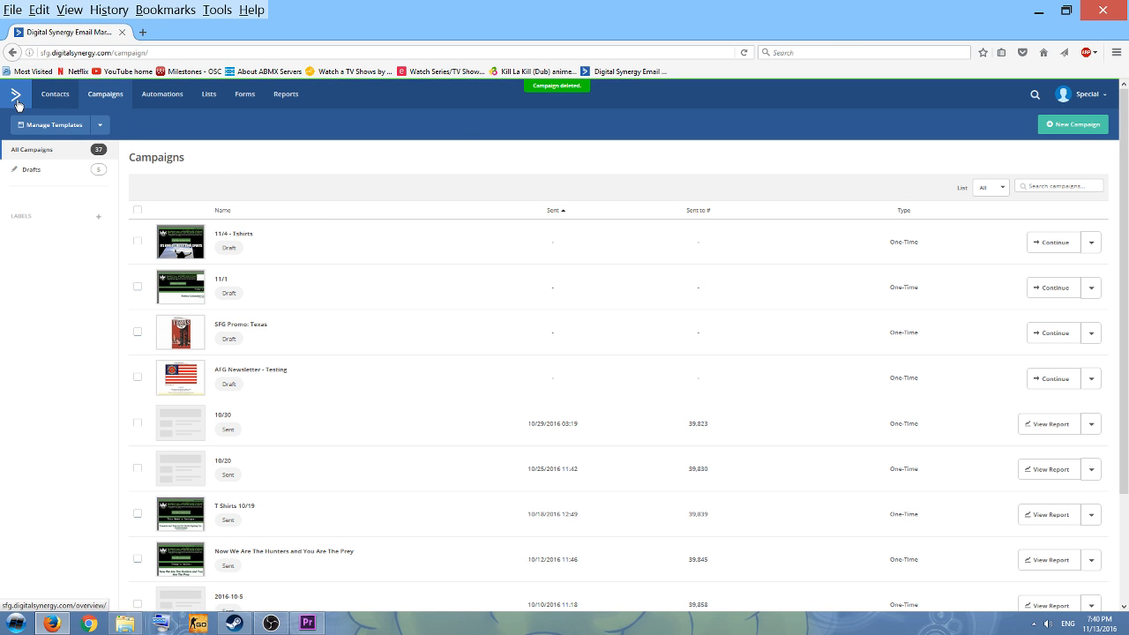
Go to the dashboard, reopen the campaign list, and look through its draft and sent campaigns.
left_click(105, 99)
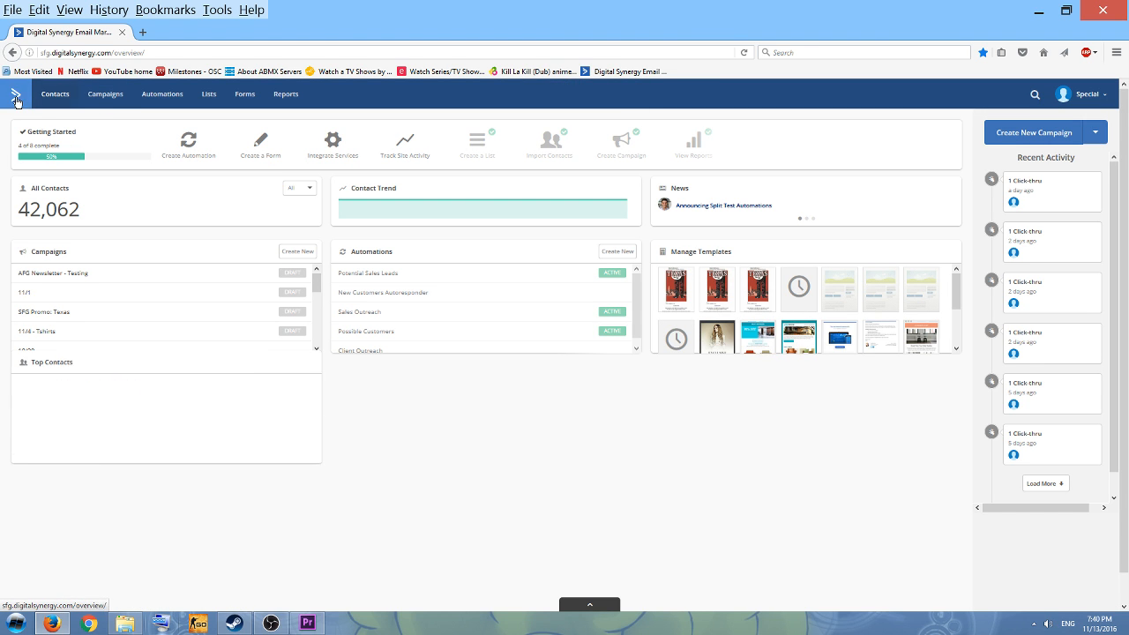
left_click(109, 108)
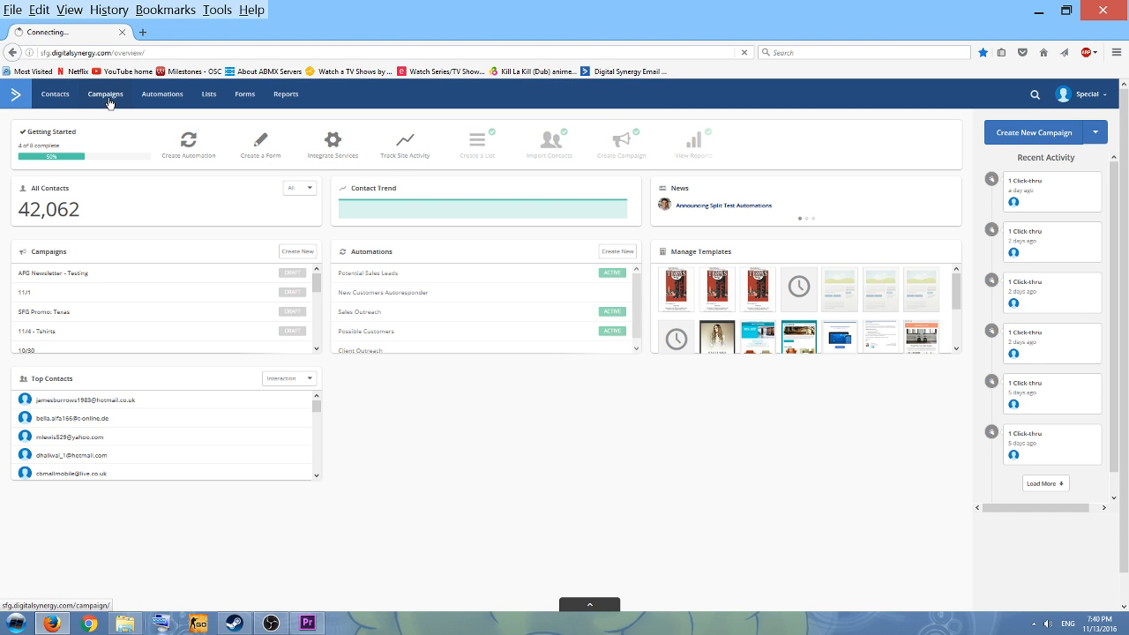
scroll(270, 468, "down", 1)
scroll(276, 472, "up", 1)
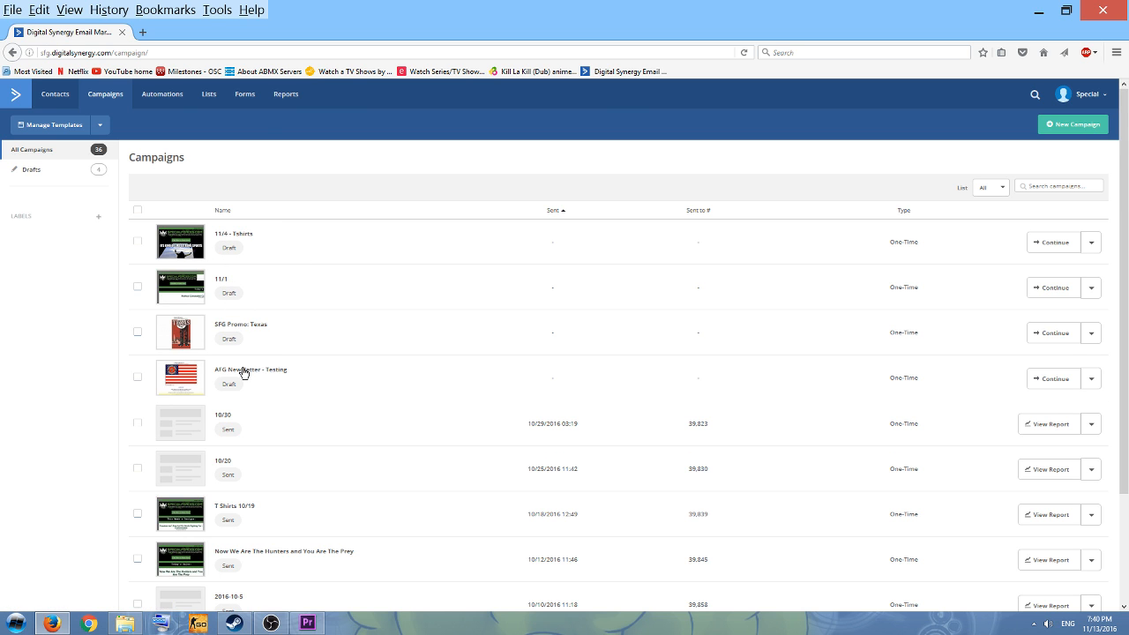
scroll(238, 371, "down", 3)
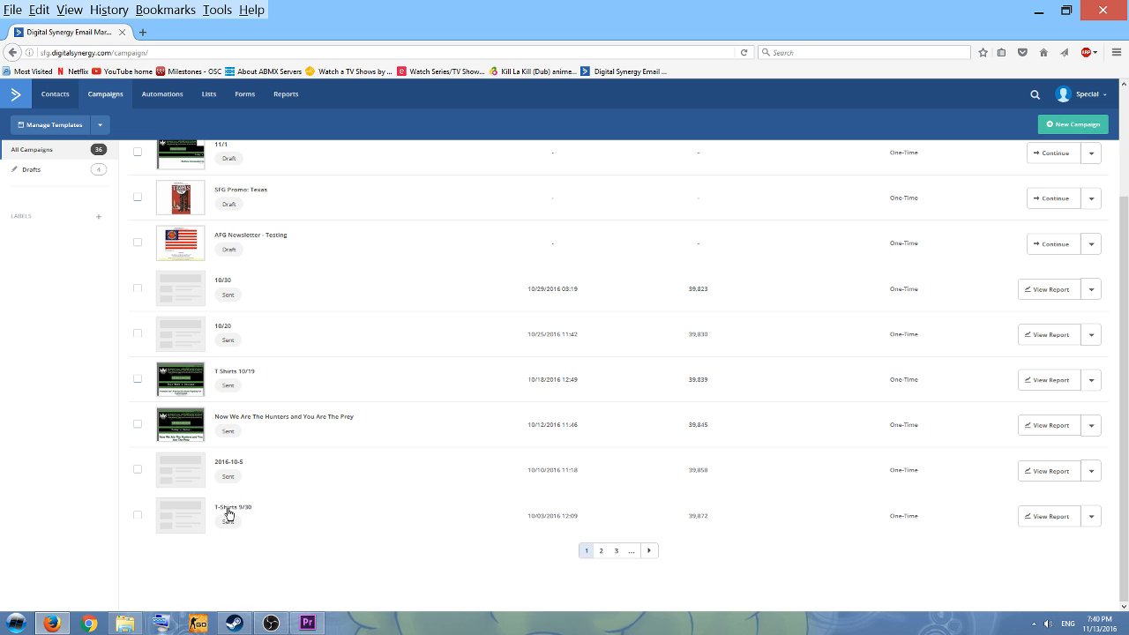
scroll(255, 375, "up", 3)
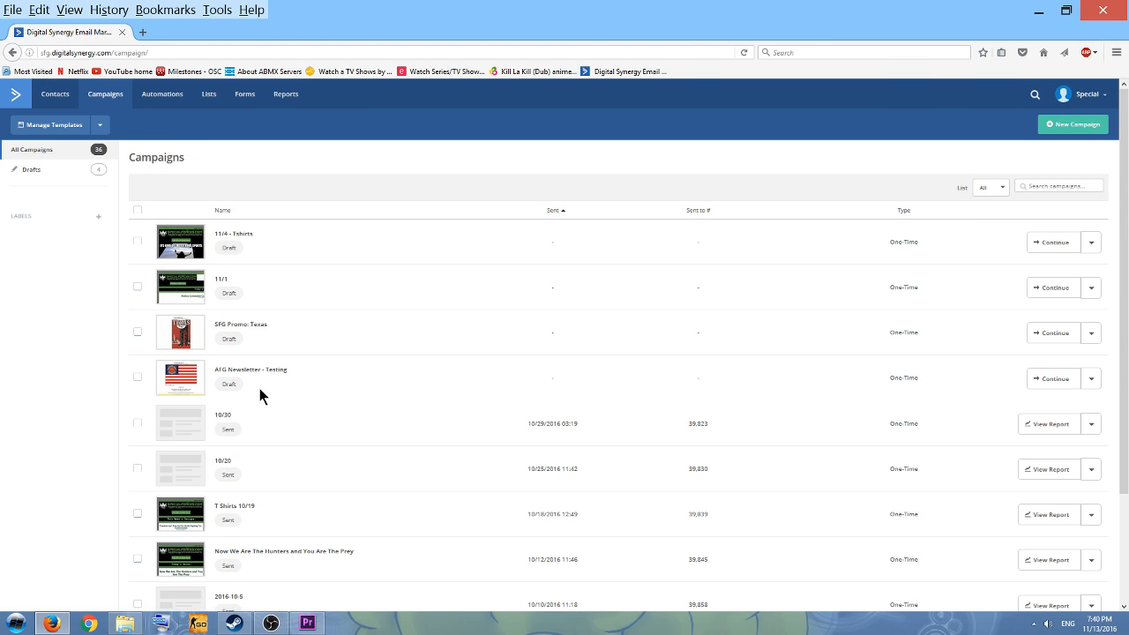